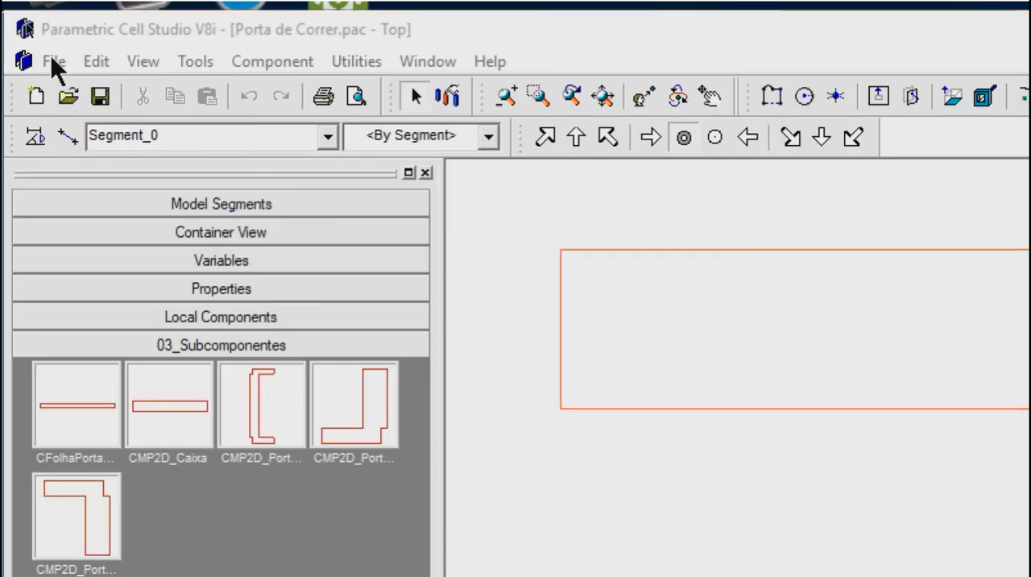
Step: Create a new file from the Template_Montagem_Portas.pac template in the 01_Templates folder
click(28, 25)
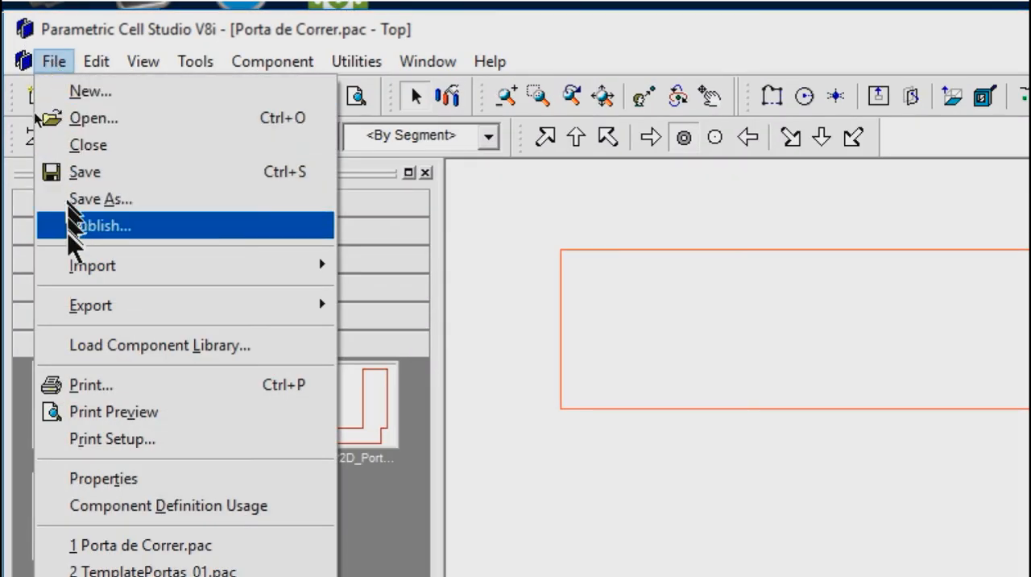
click(75, 91)
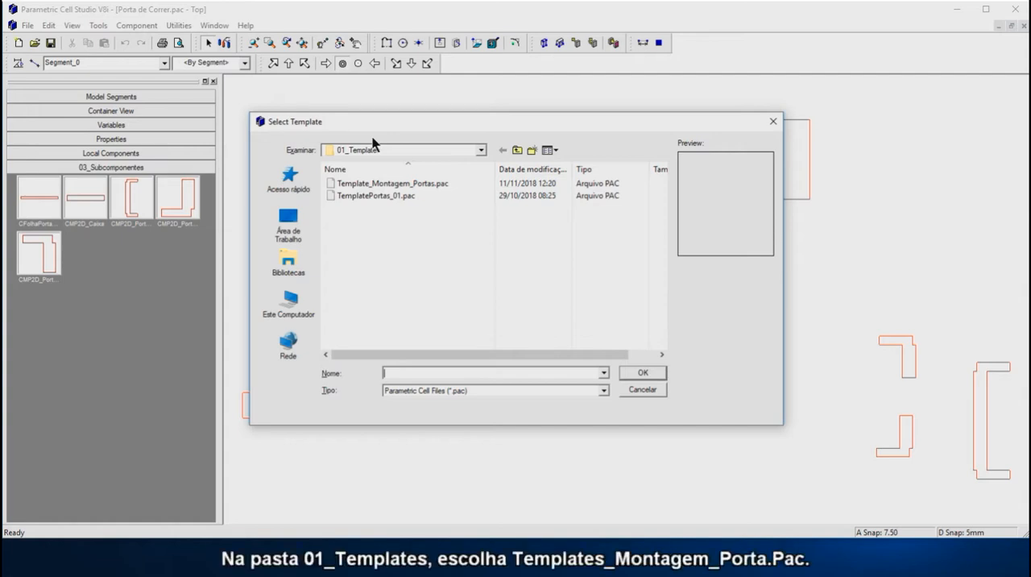
click(376, 184)
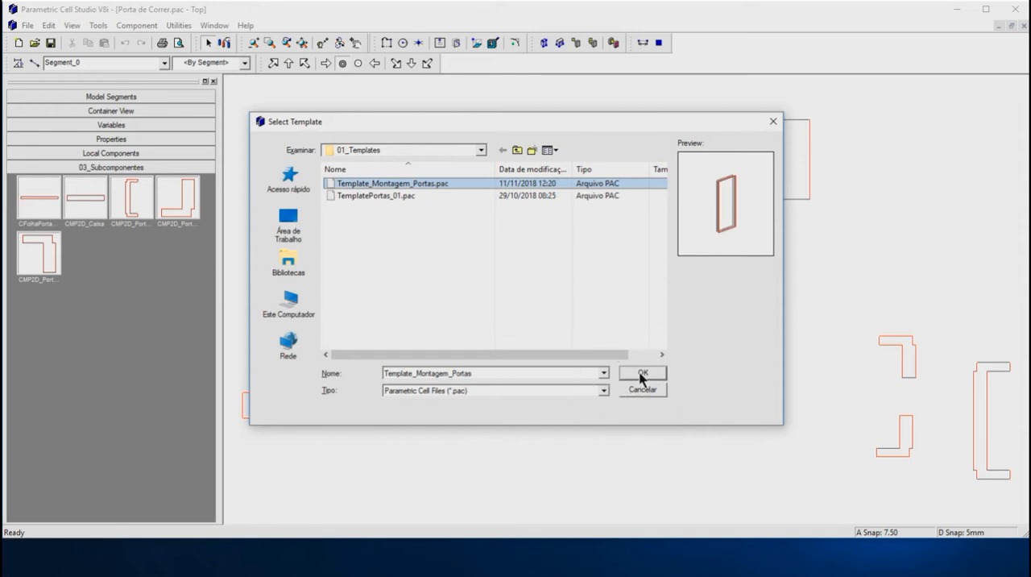
click(642, 372)
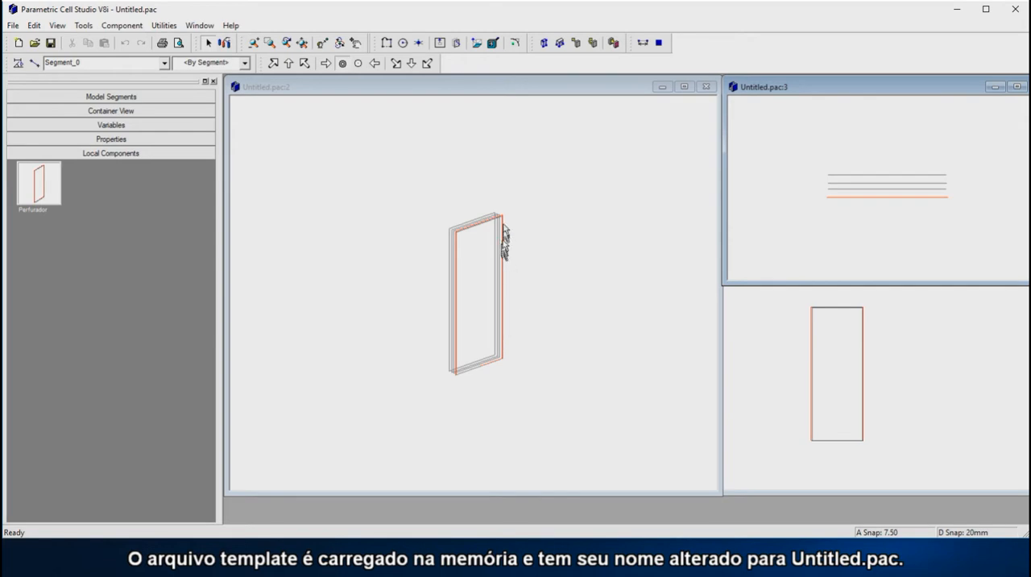
Step: Look over the isometric and front views of the door template and make the top view active
scroll(464, 289, up, 3)
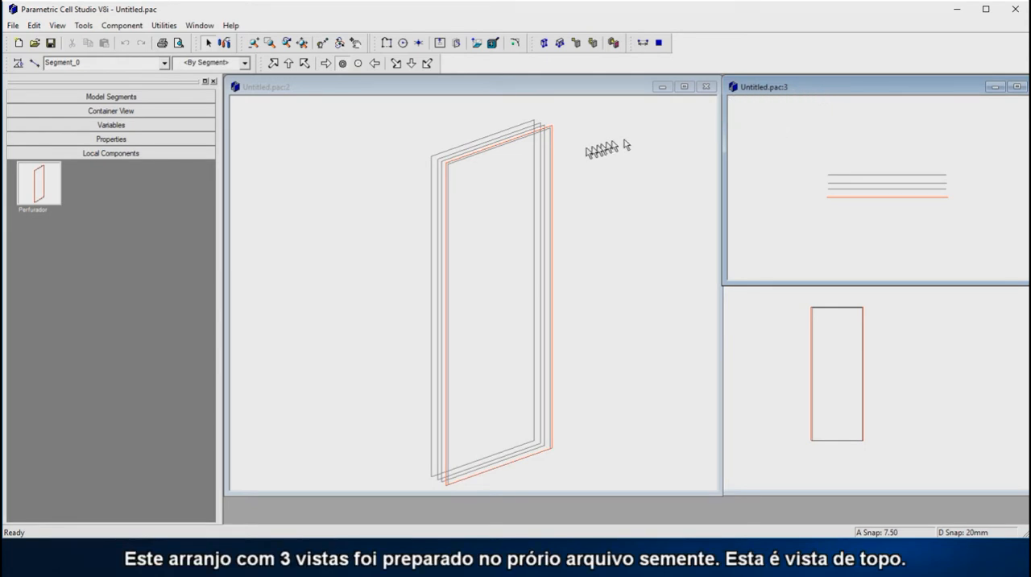
click(575, 152)
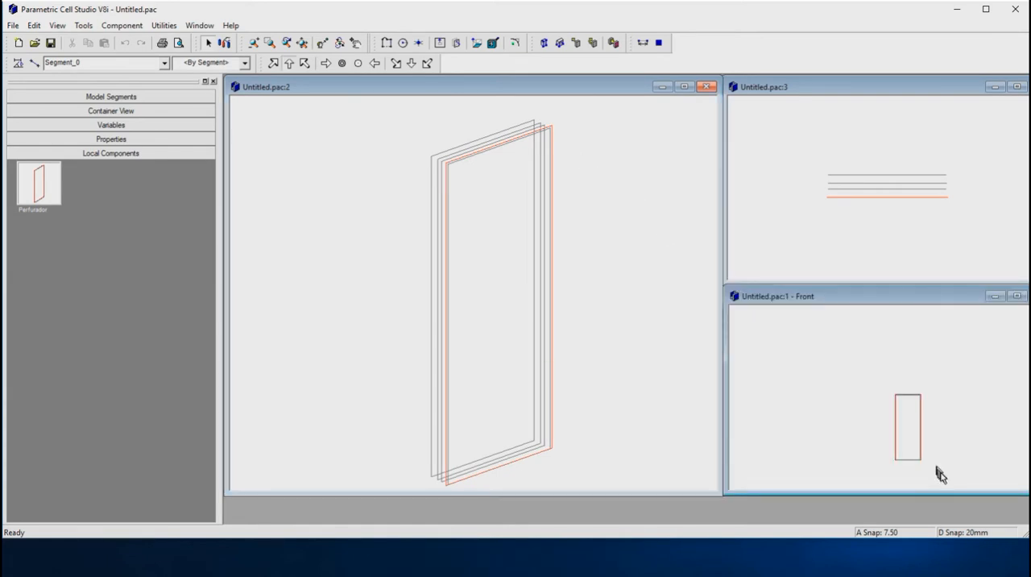
scroll(940, 471, up, 1)
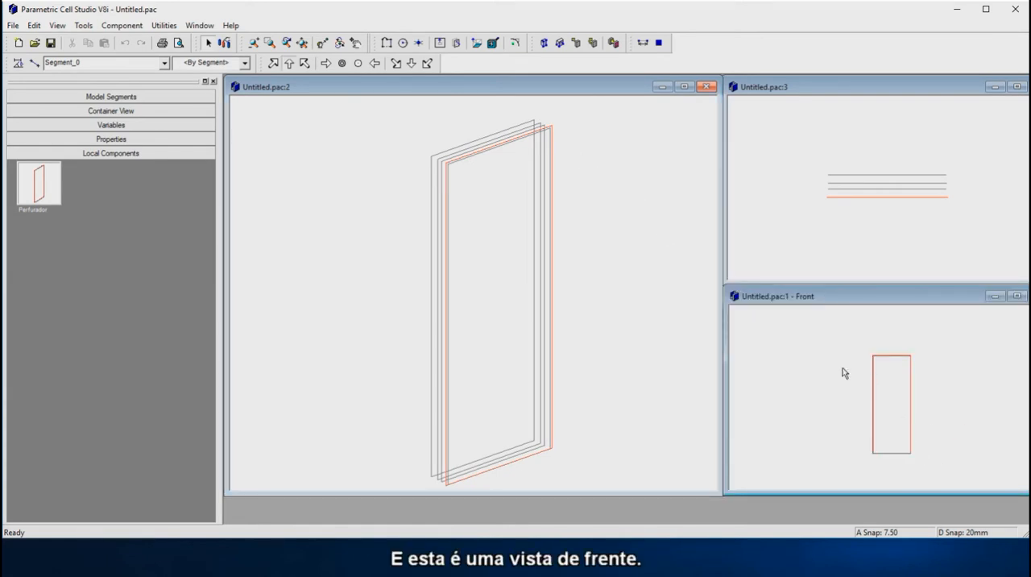
click(795, 210)
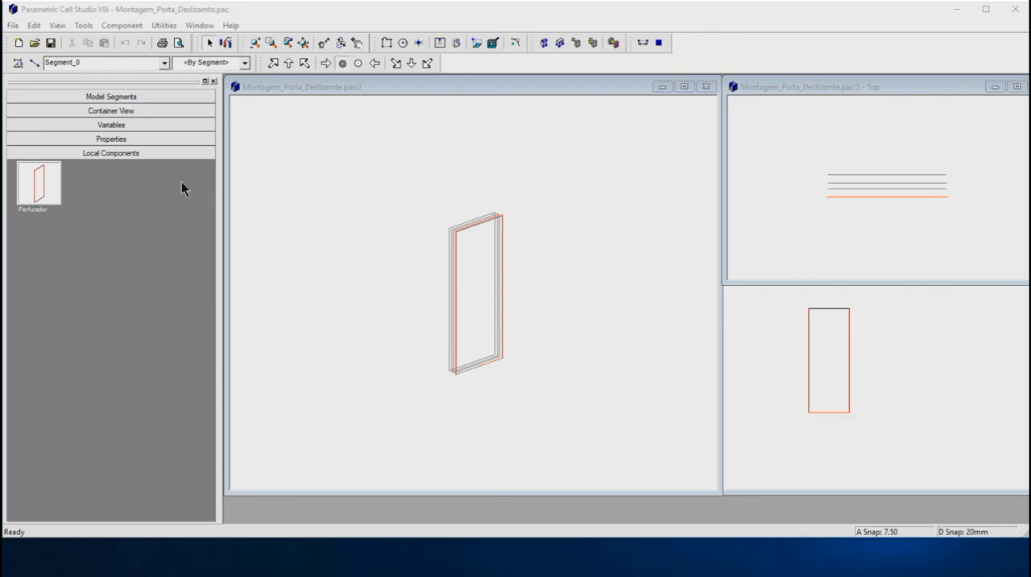
Step: Load the 03_Subcomponentes component library
click(12, 26)
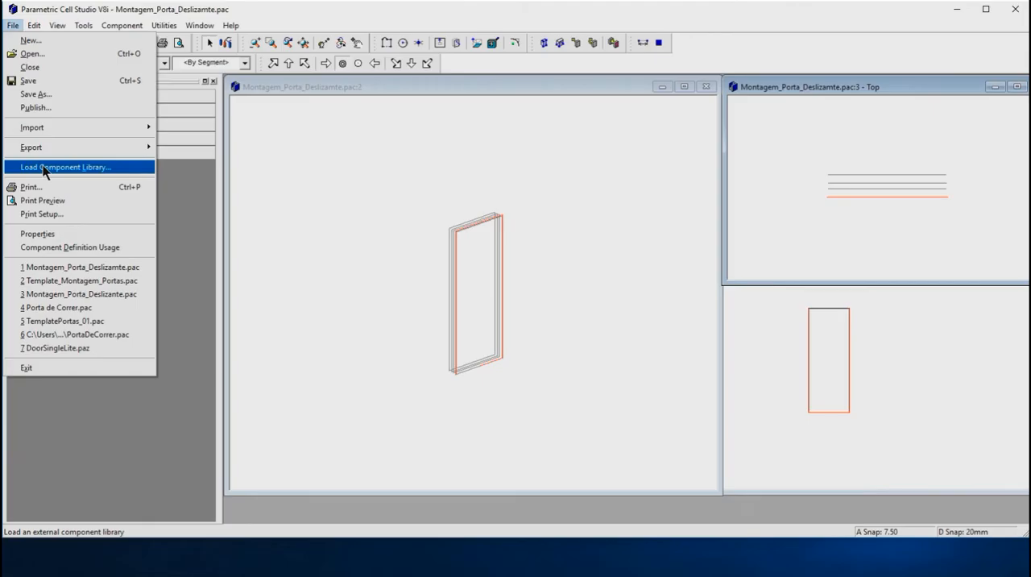
click(44, 169)
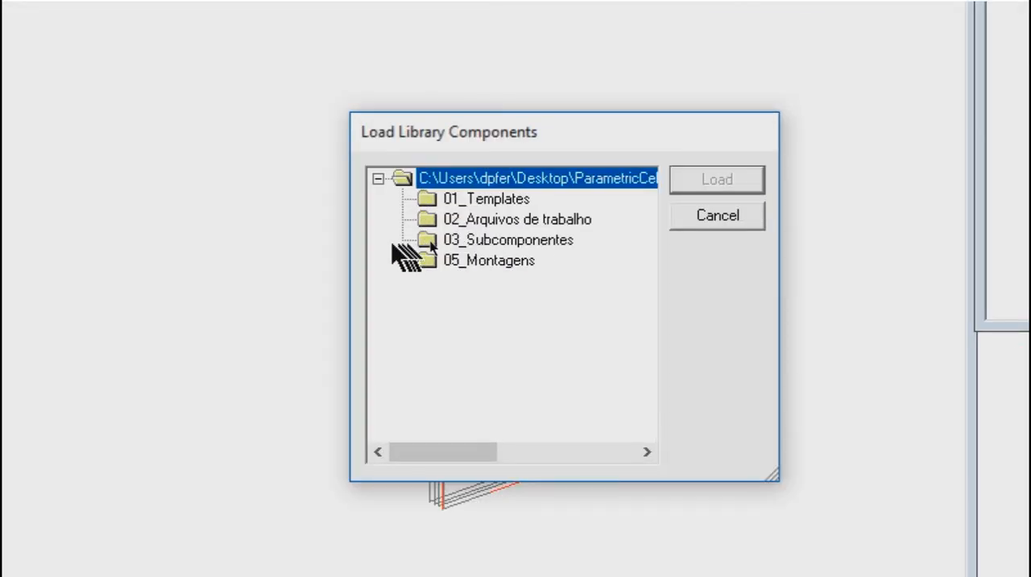
click(492, 240)
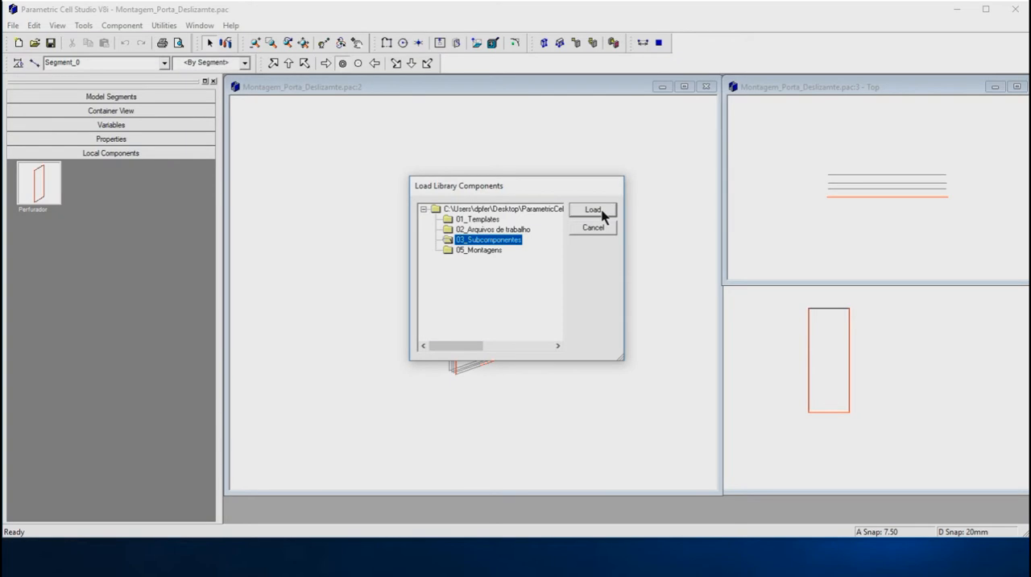
click(596, 210)
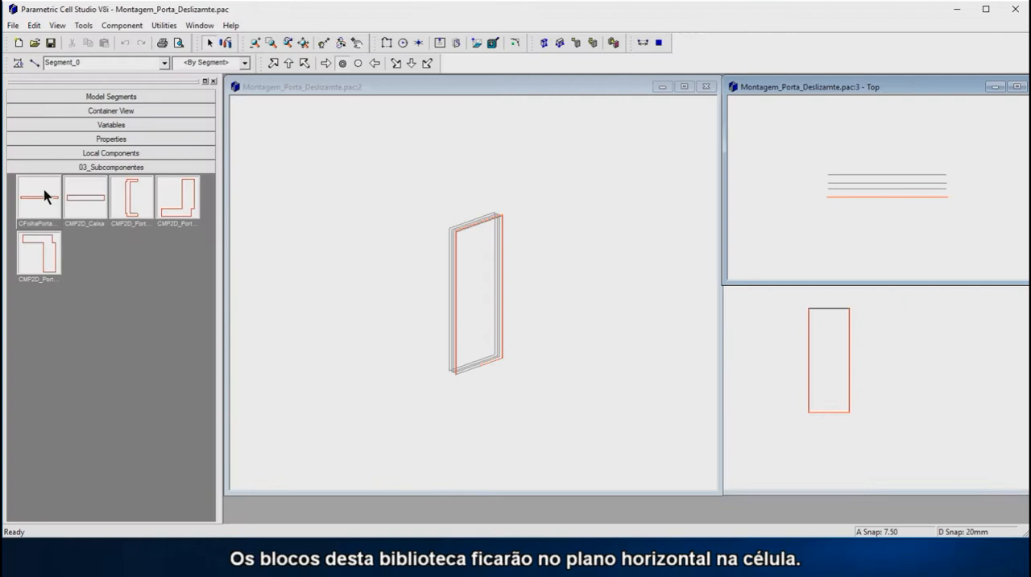
Step: Insert the C-shaped CMP2D frame profile from 03_Subcomponentes in the top view, with its front return at the door-front reference line
drag(46, 197, 295, 208)
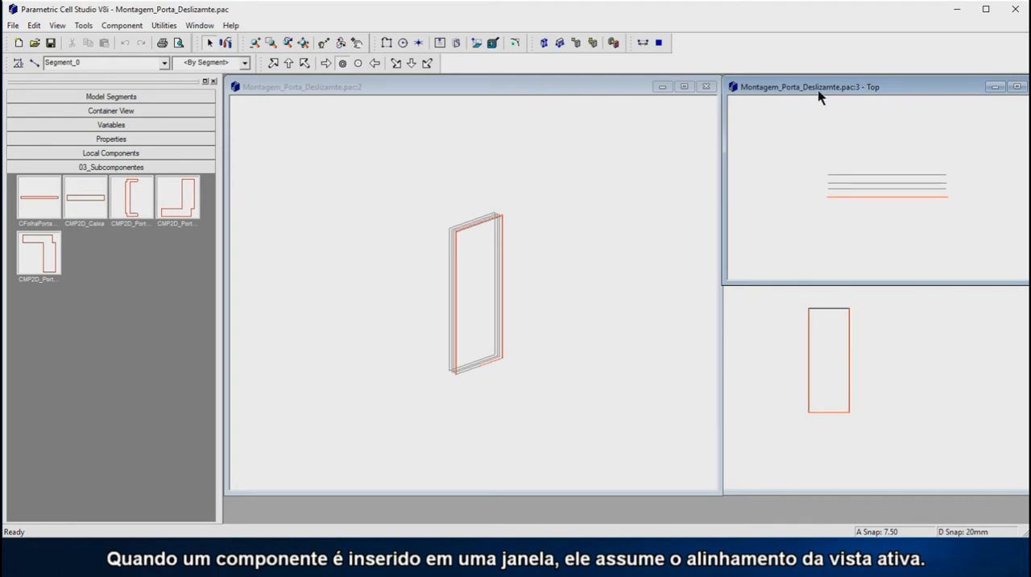
click(609, 91)
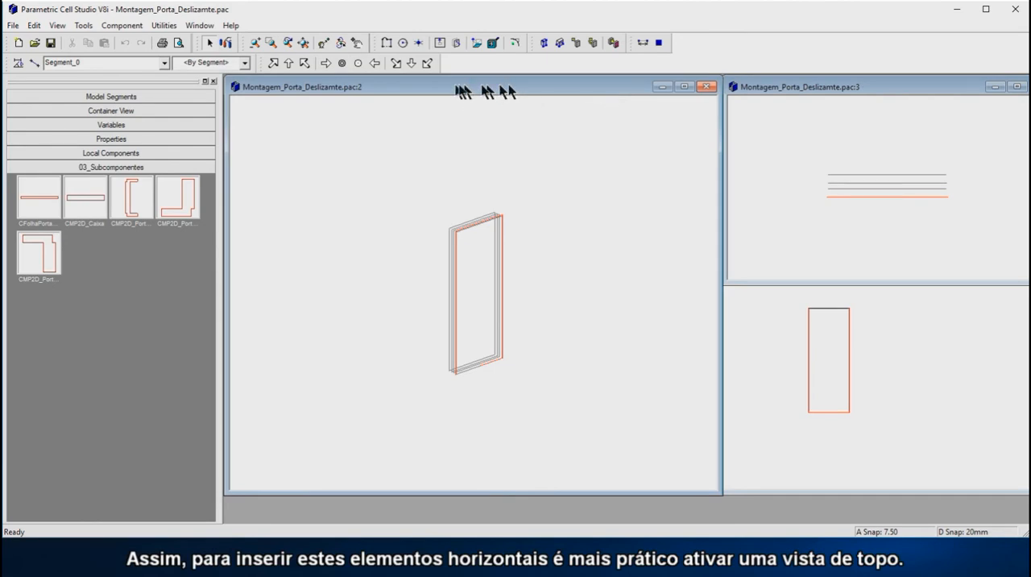
click(780, 88)
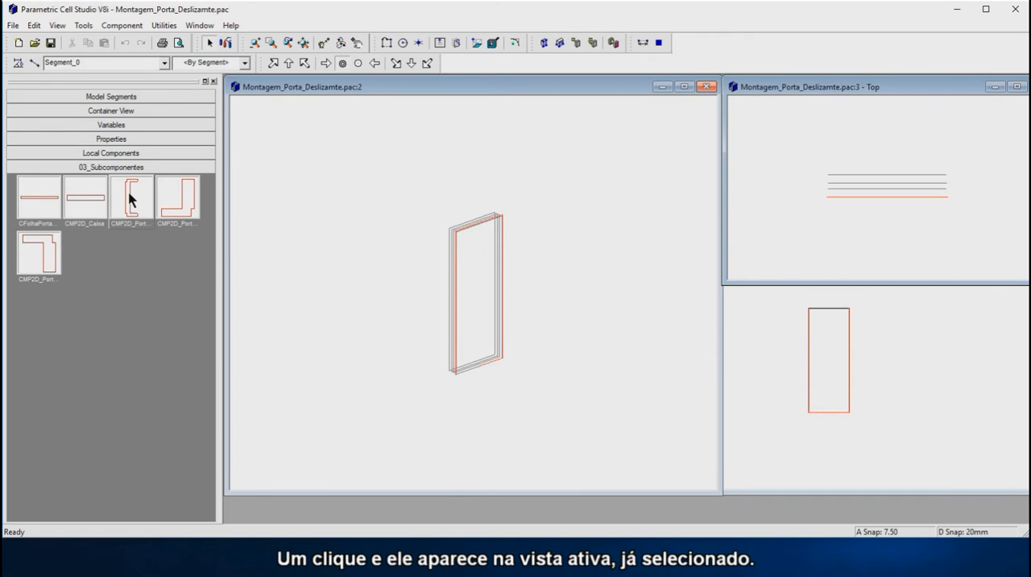
click(179, 188)
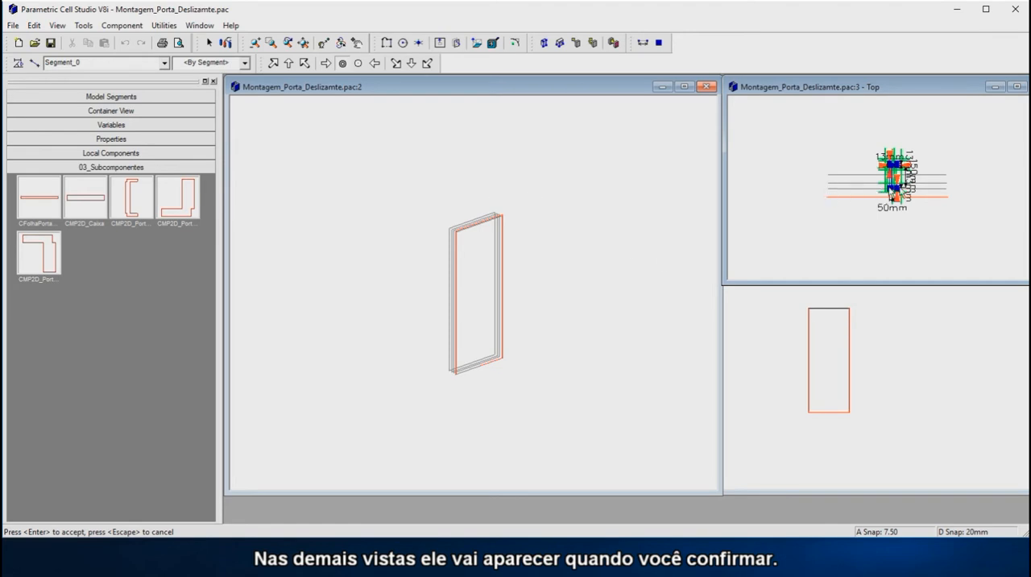
scroll(898, 187, up, 3)
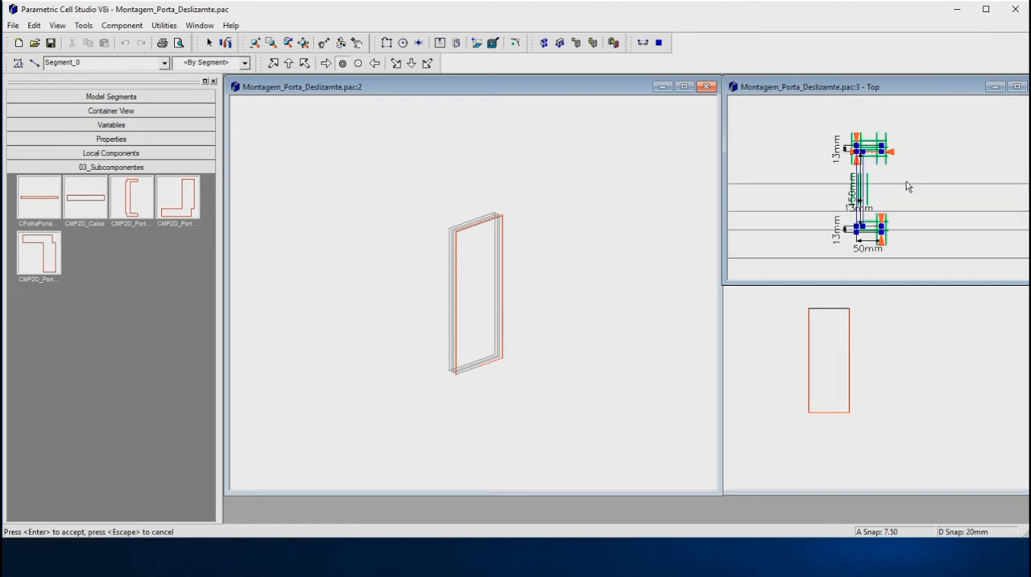
scroll(886, 177, up, 2)
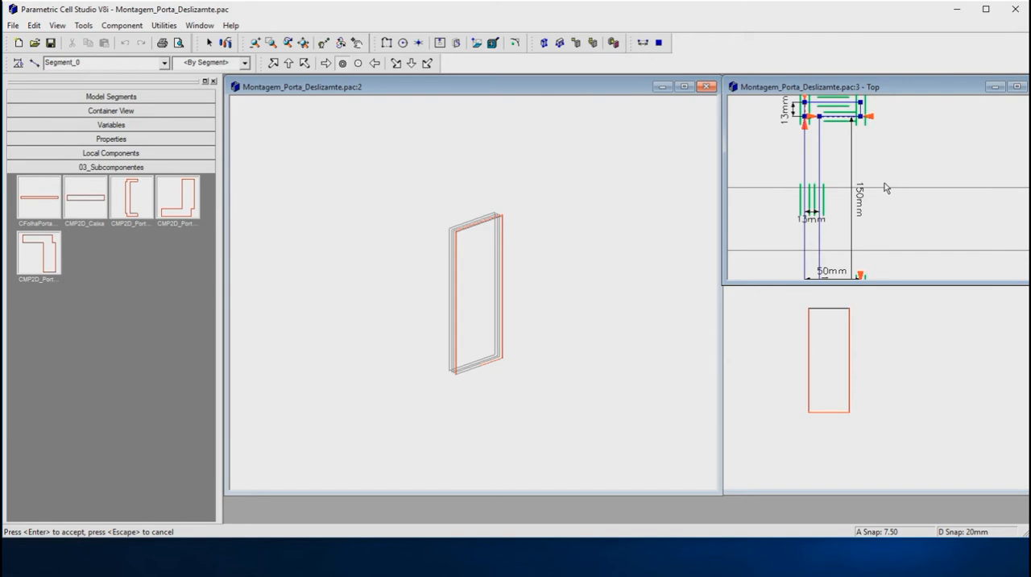
scroll(886, 190, down, 2)
scroll(828, 275, up, 2)
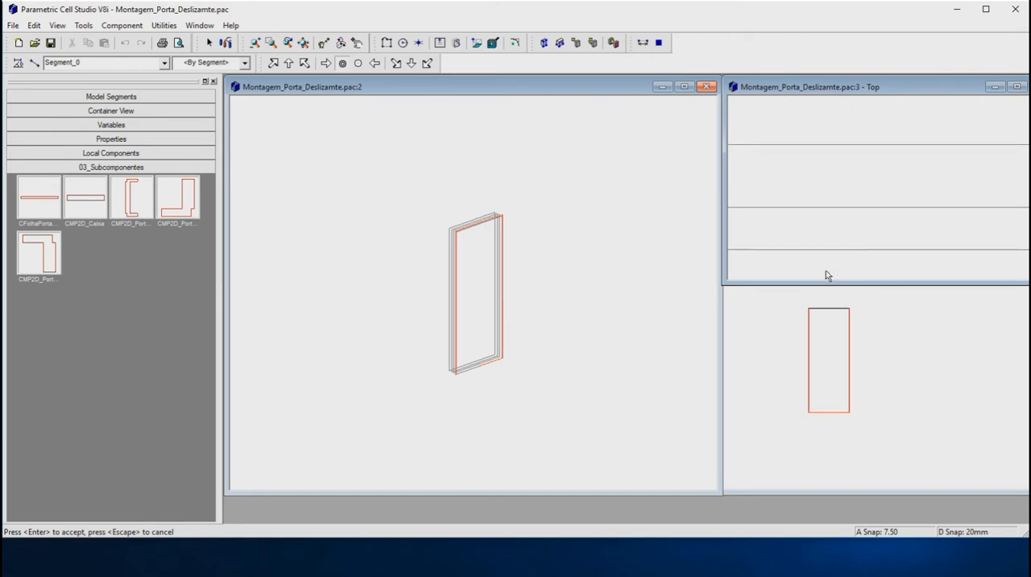
scroll(836, 273, up, 2)
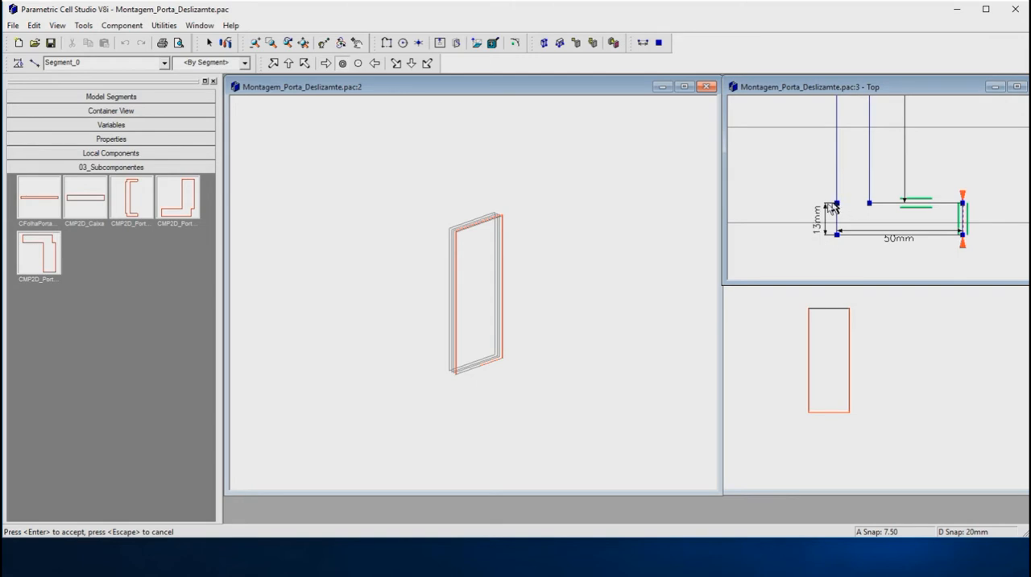
scroll(838, 233, up, 1)
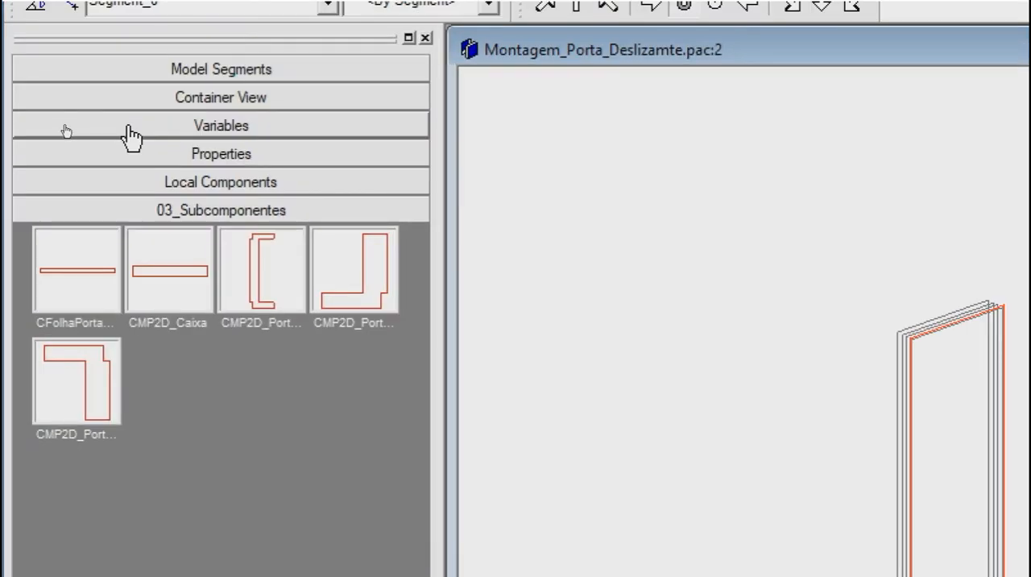
Step: Set the FrameOffset variable to 5 mm
click(130, 128)
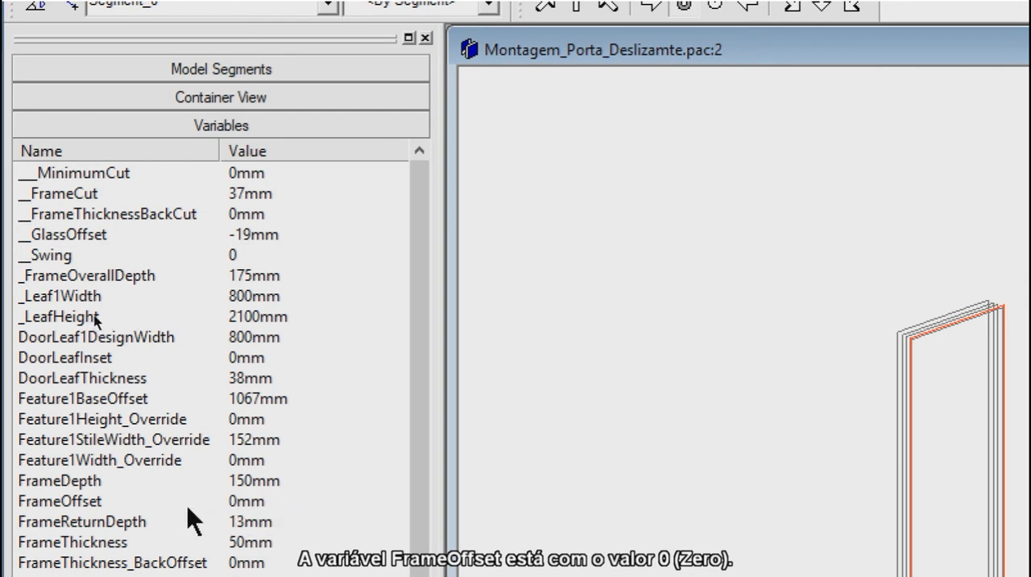
click(241, 500)
click(241, 500)
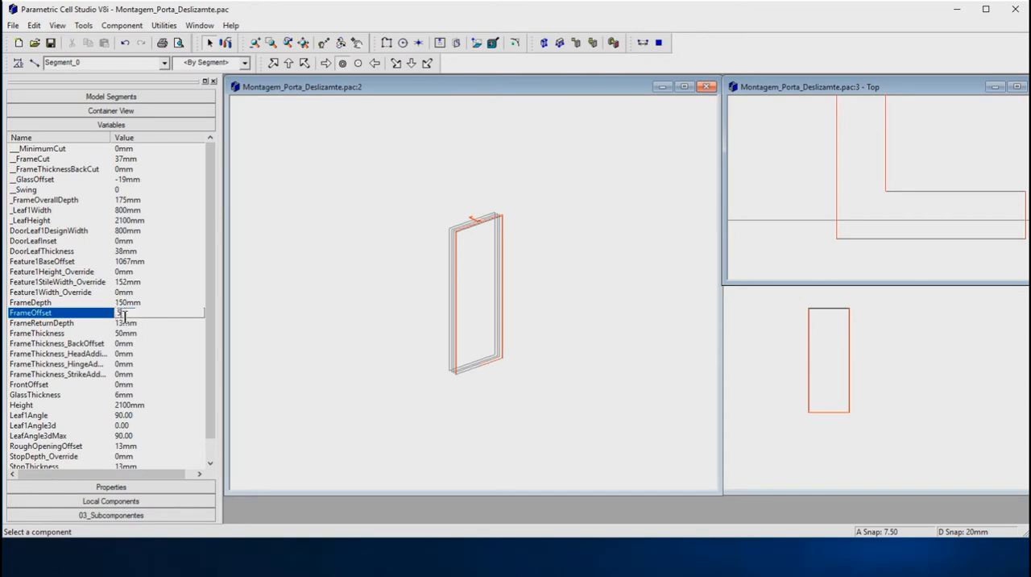
key(Return)
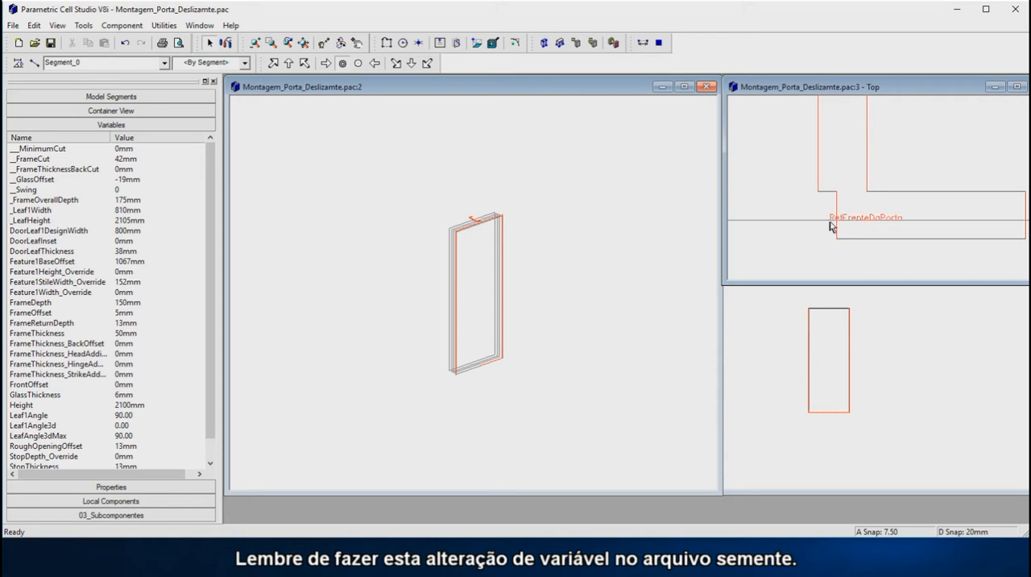
scroll(802, 257, down, 3)
scroll(800, 258, down, 1)
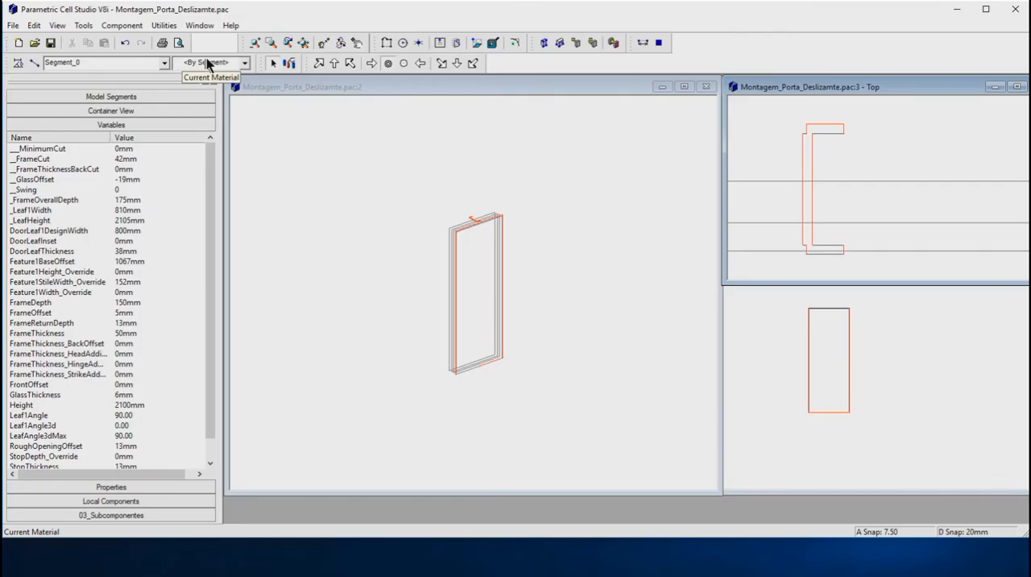
Step: Float the selection tools over the isometric view and set the front frame path, Path2DFrentePortal, as the snap set
drag(212, 47, 327, 171)
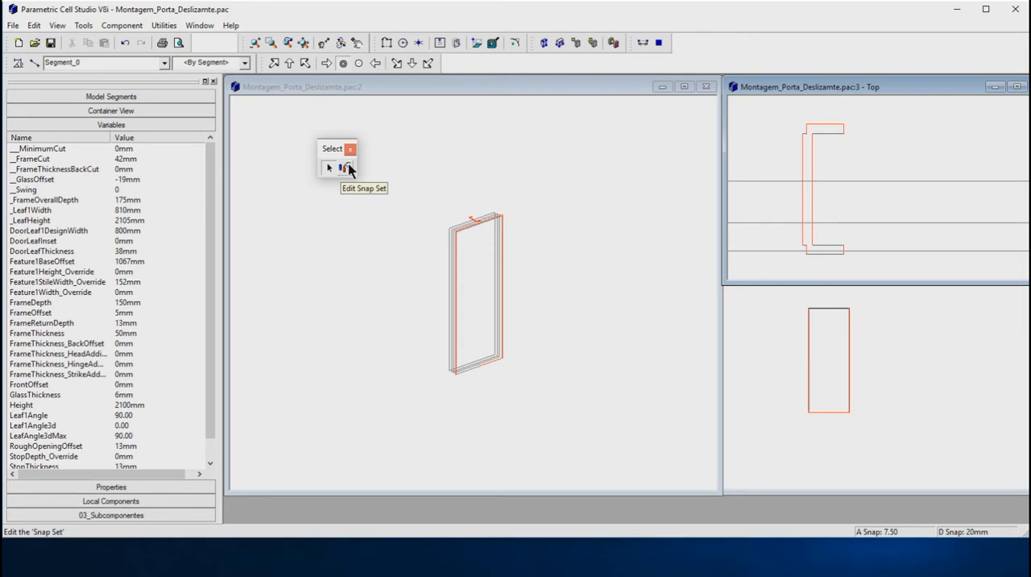
click(347, 168)
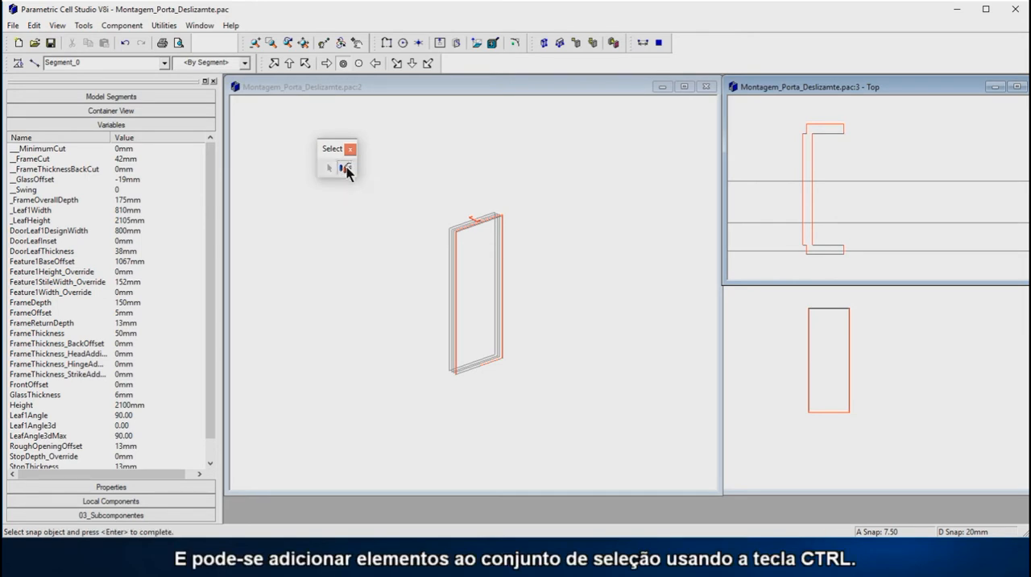
scroll(476, 362, up, 4)
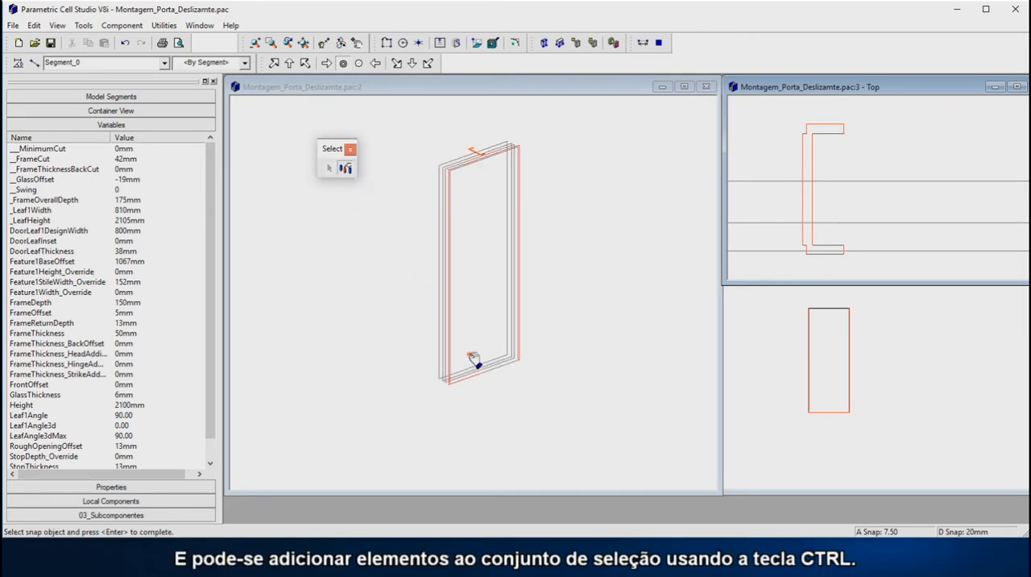
scroll(499, 364, up, 2)
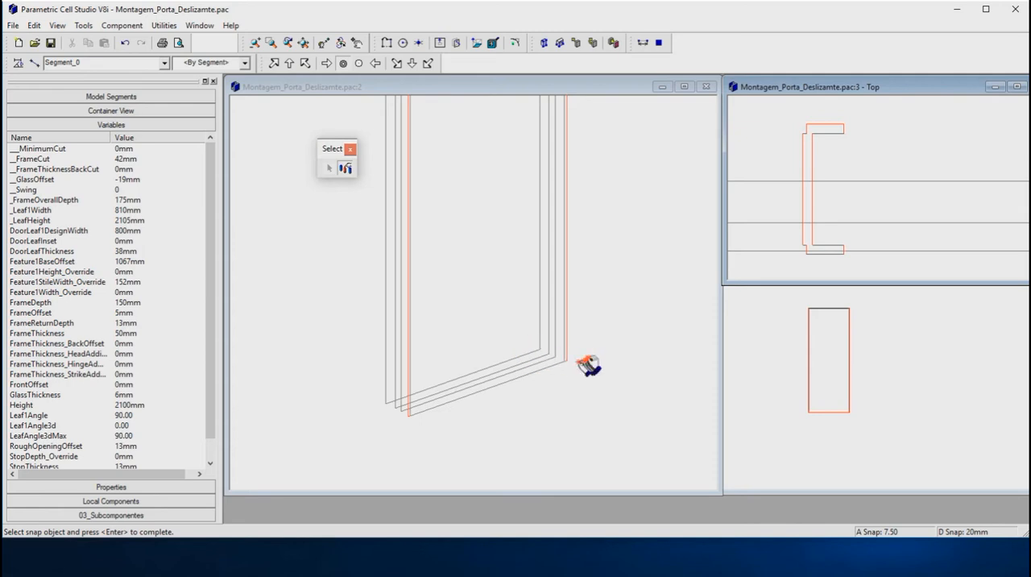
scroll(541, 365, up, 1)
scroll(543, 366, up, 1)
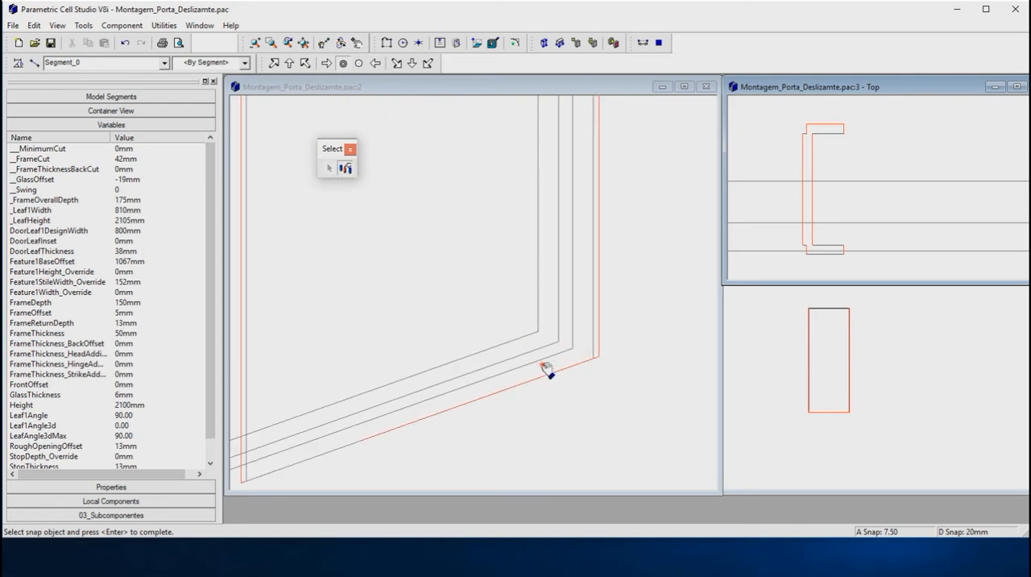
click(597, 346)
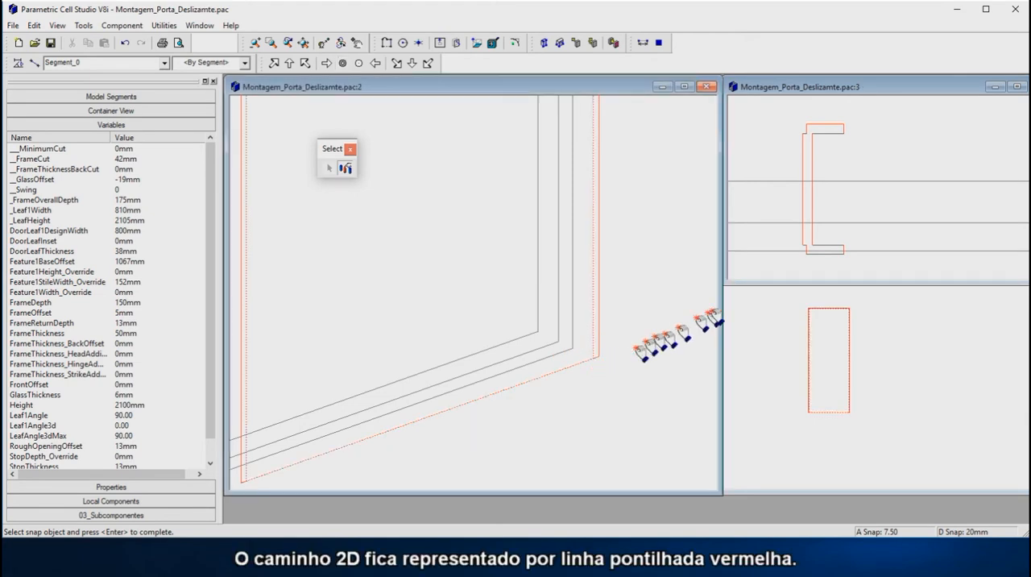
scroll(564, 389, down, 1)
scroll(563, 389, down, 2)
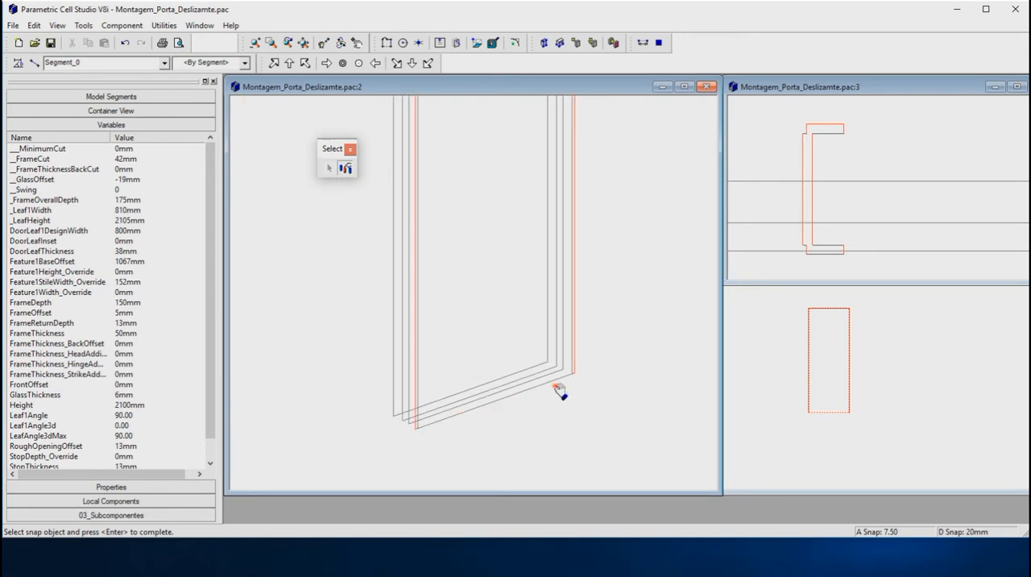
key(Return)
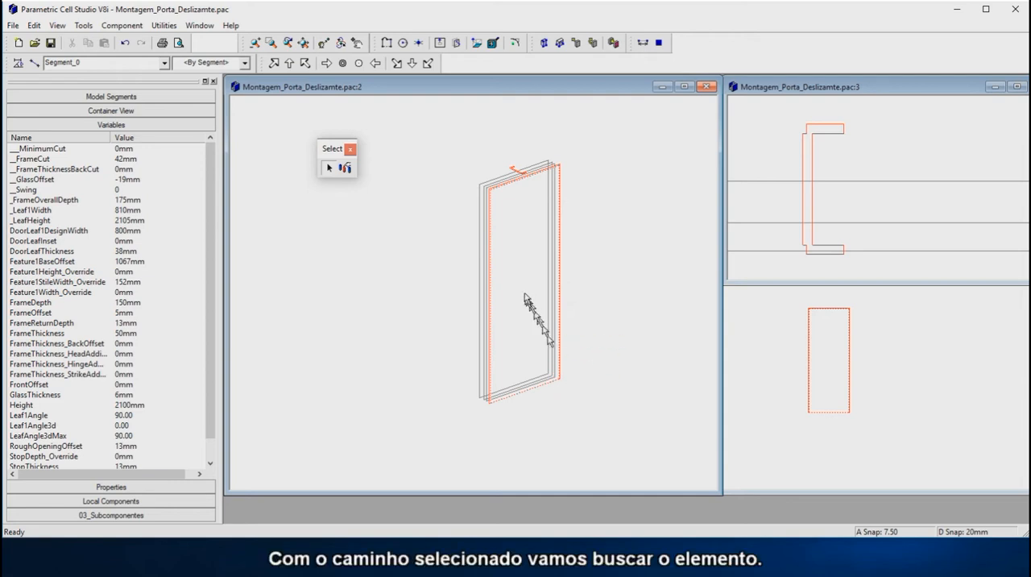
Step: Move the C-shaped profile's constraint structure by its outer front notch corner and snap it to the lower-right corner of the front frame path
scroll(516, 173, up, 5)
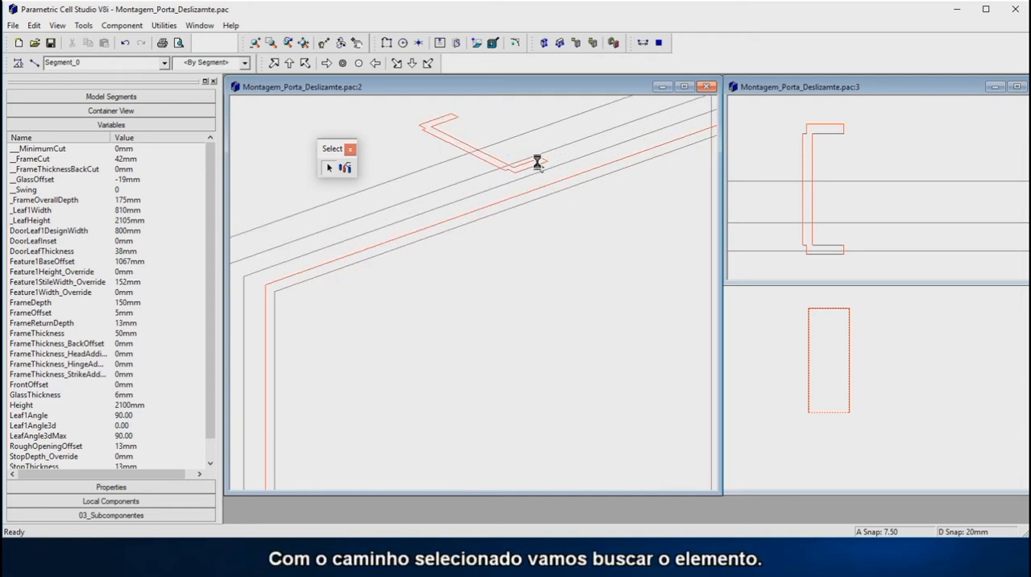
scroll(534, 160, up, 2)
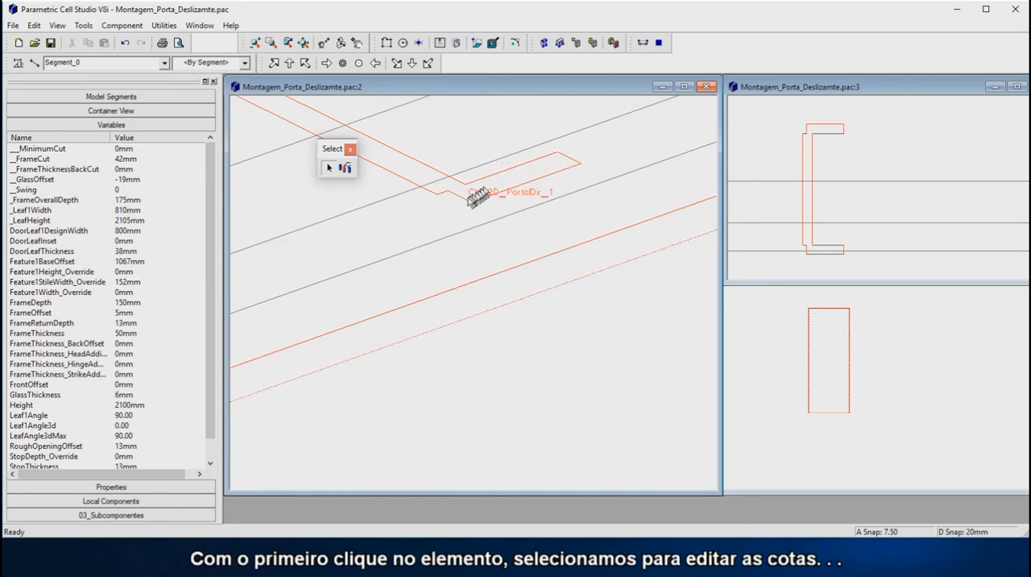
click(437, 199)
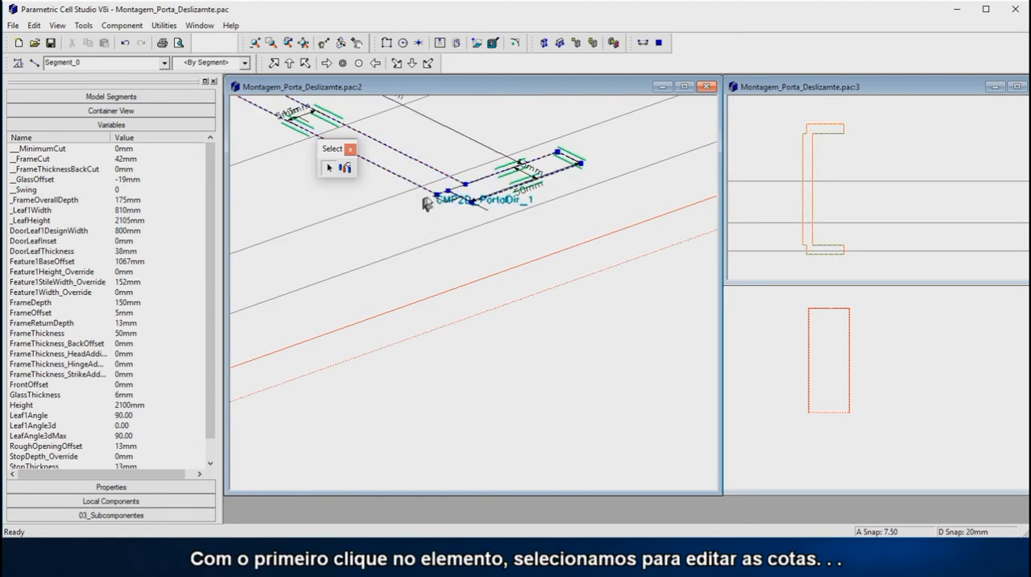
click(437, 197)
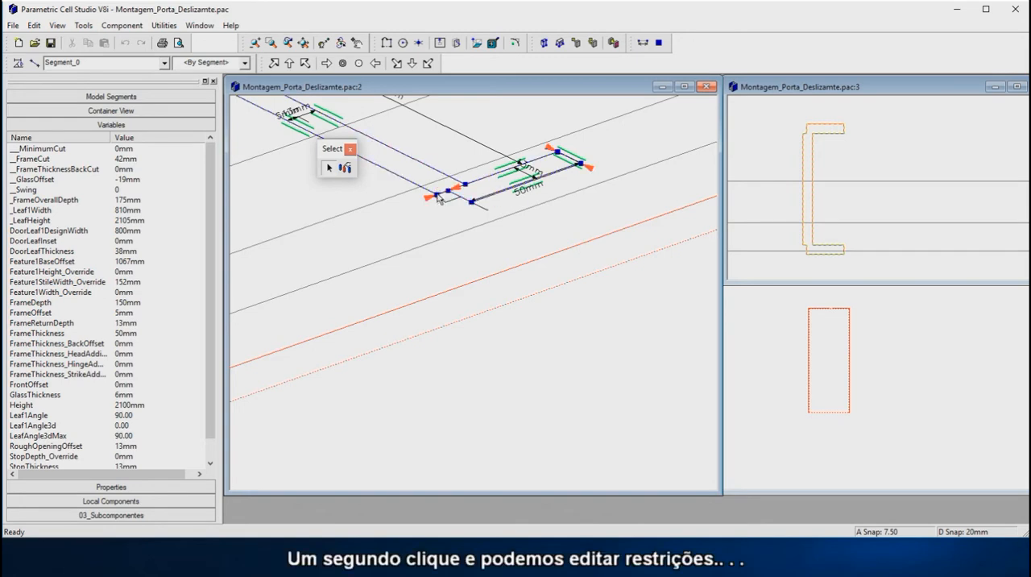
click(439, 199)
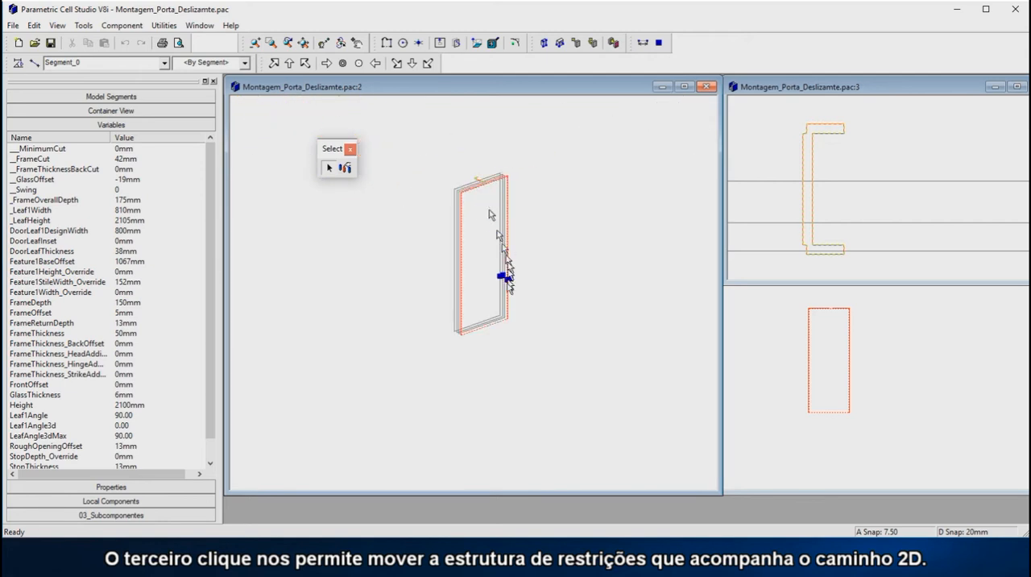
scroll(505, 321, up, 4)
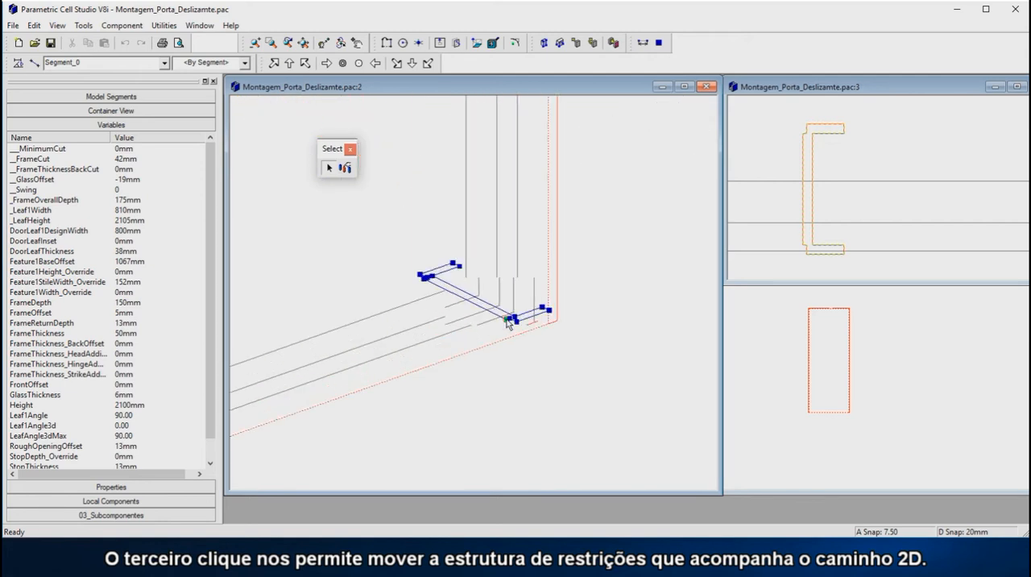
scroll(530, 317, up, 2)
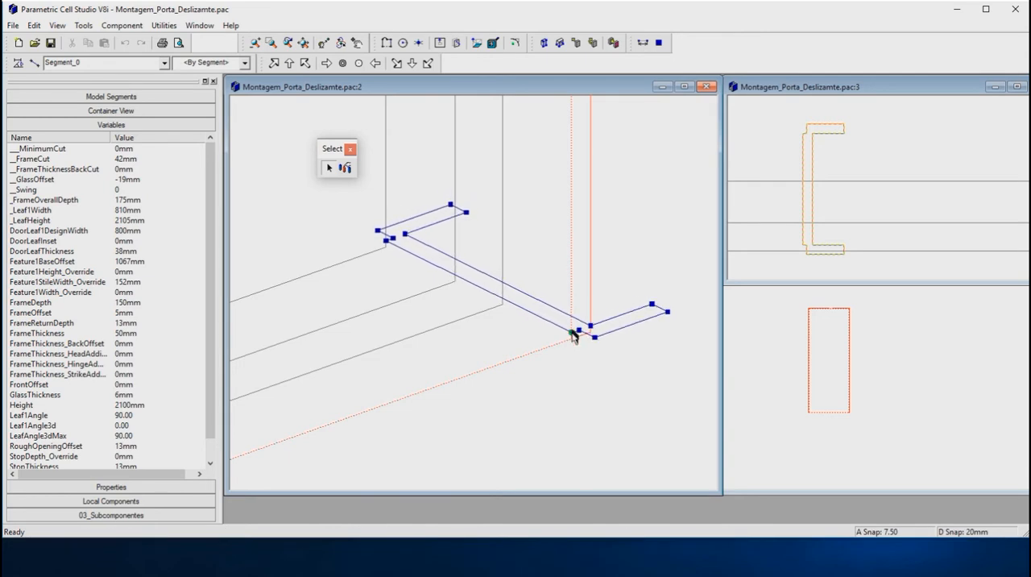
click(572, 341)
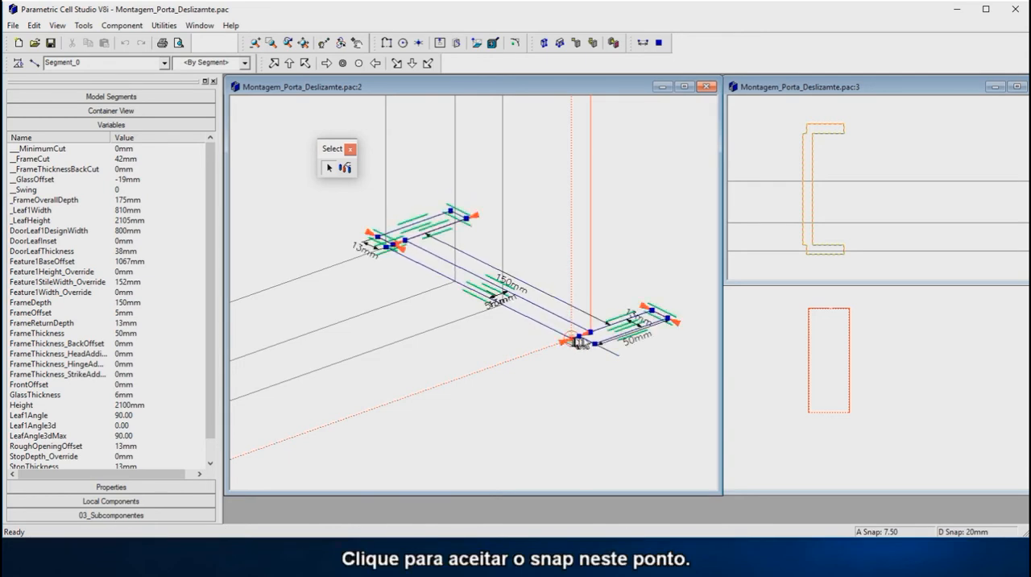
click(582, 372)
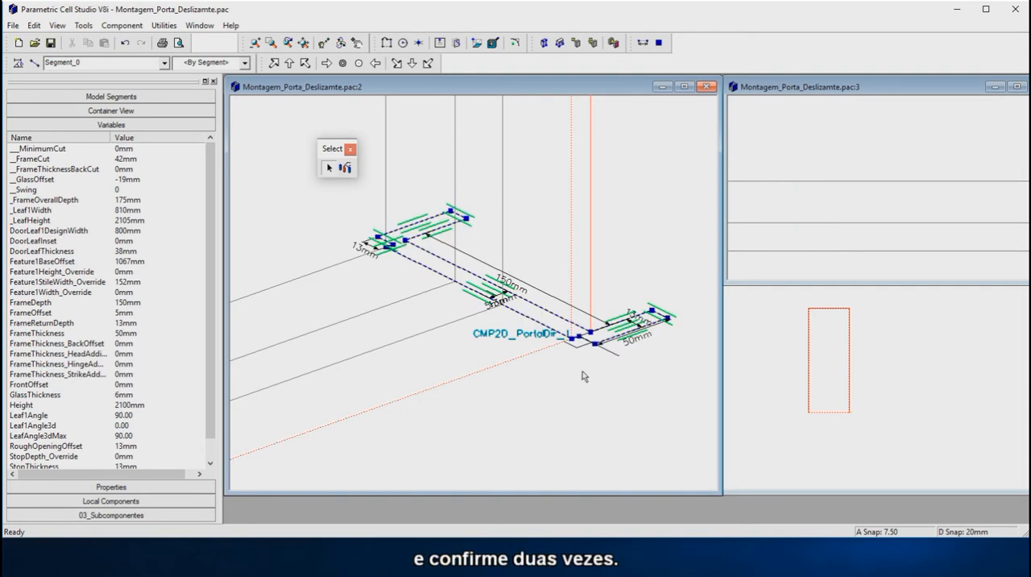
click(584, 372)
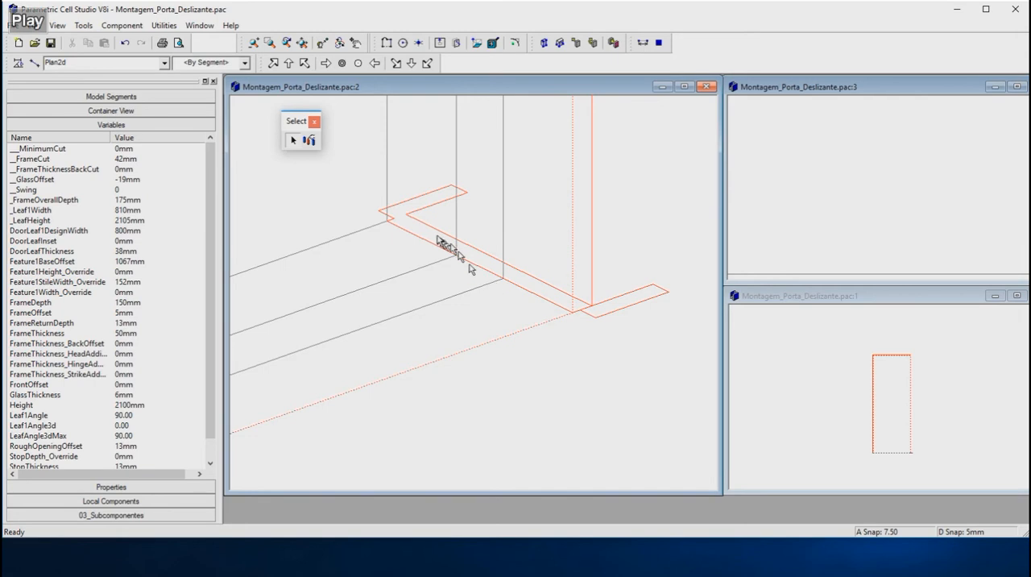
Step: Insert the two L-shaped left frame profiles from 03_Subcomponentes in the top view, one in front of the other
click(838, 175)
scroll(840, 196, down, 4)
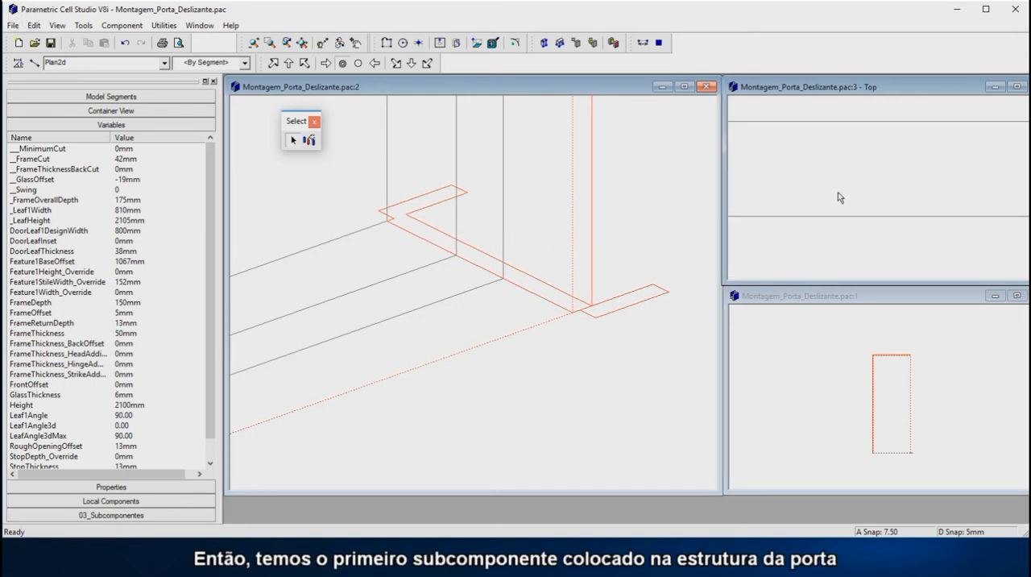
scroll(856, 197, down, 2)
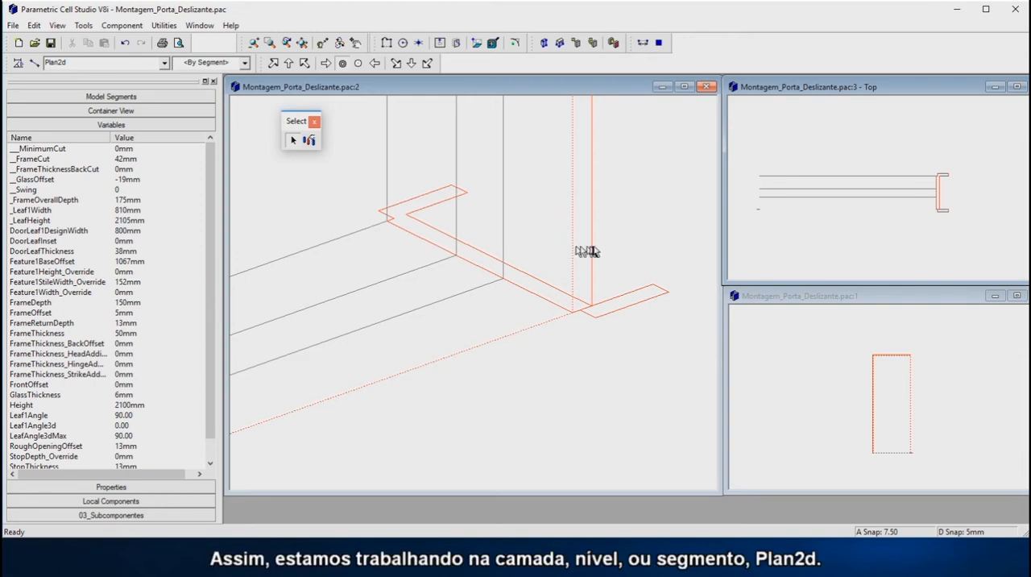
scroll(584, 252, down, 5)
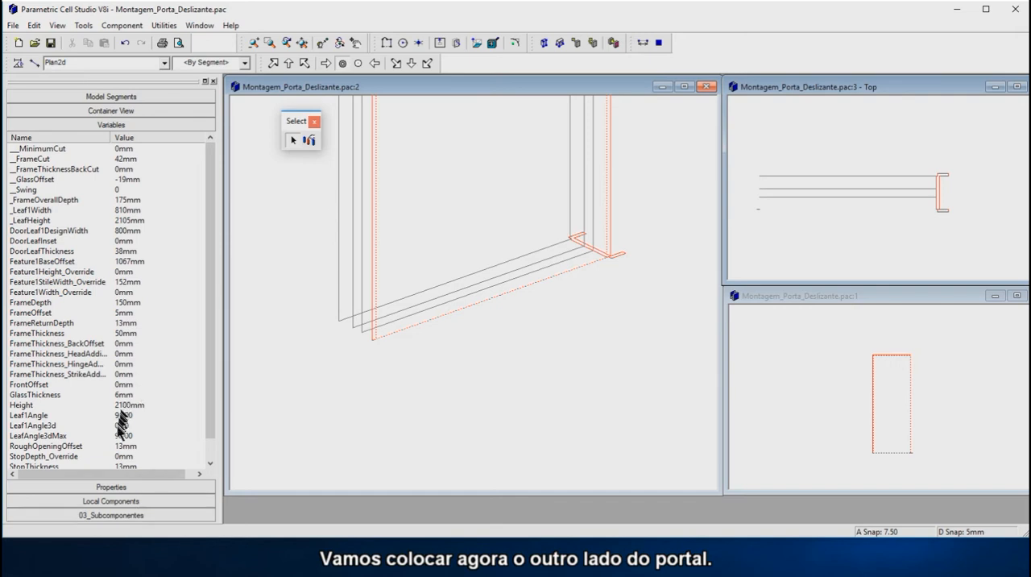
click(117, 520)
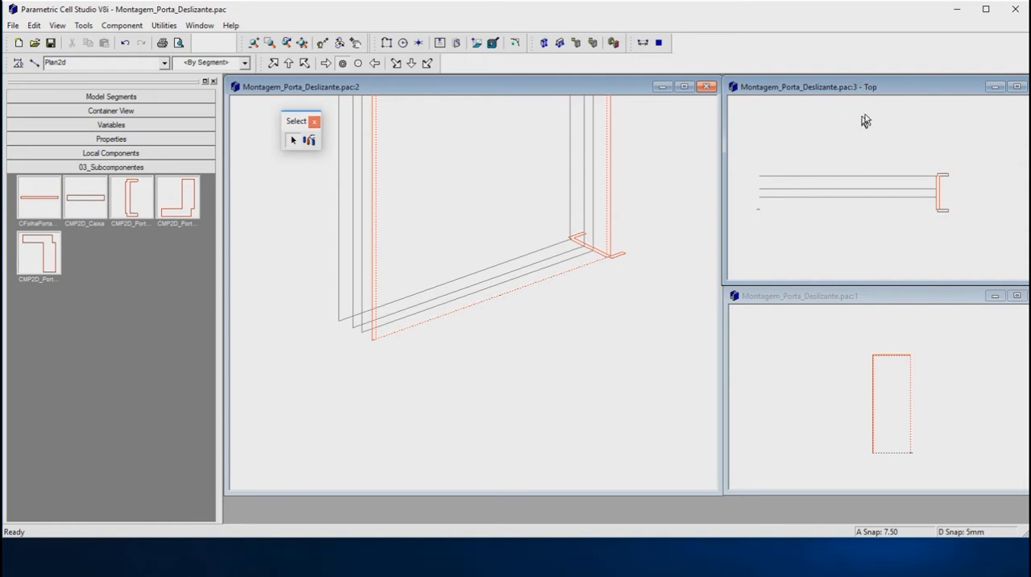
double_click(187, 198)
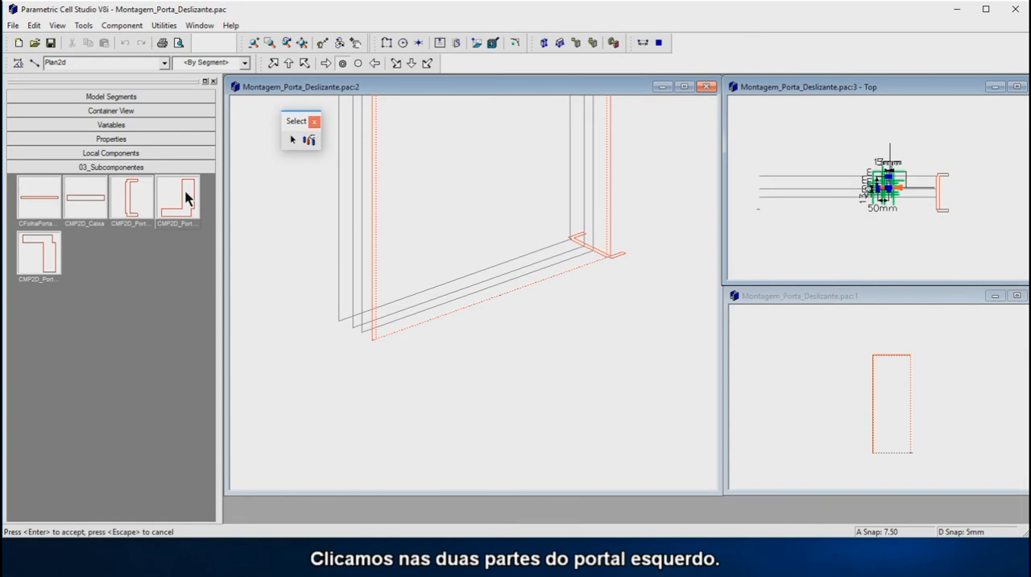
click(44, 259)
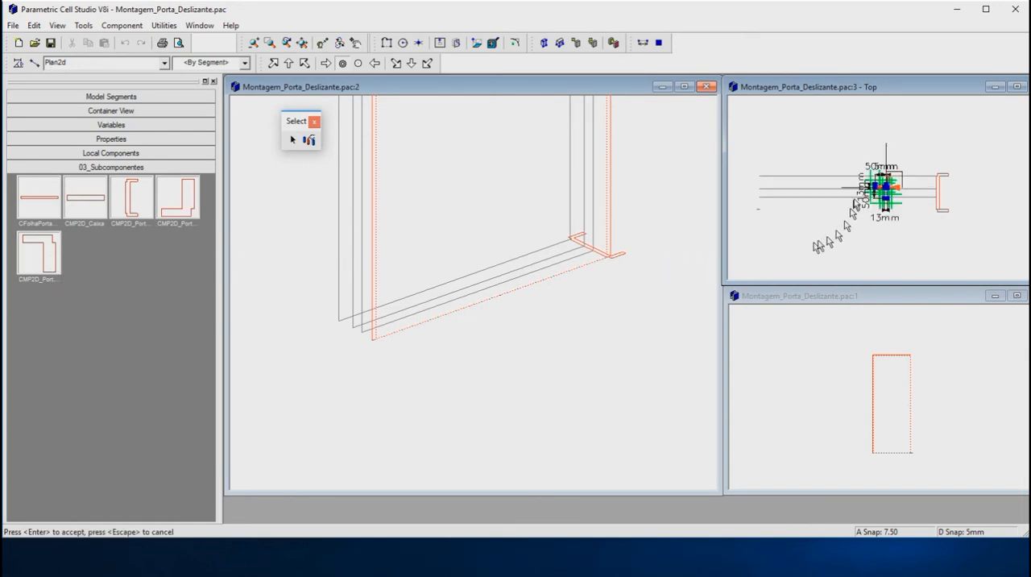
scroll(907, 179, up, 2)
scroll(893, 223, up, 1)
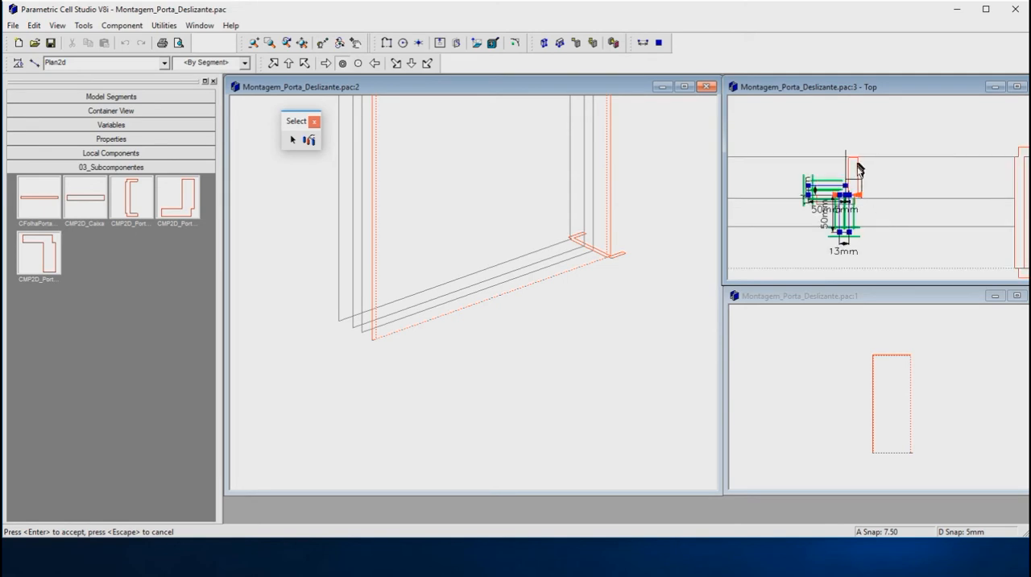
scroll(845, 245, up, 1)
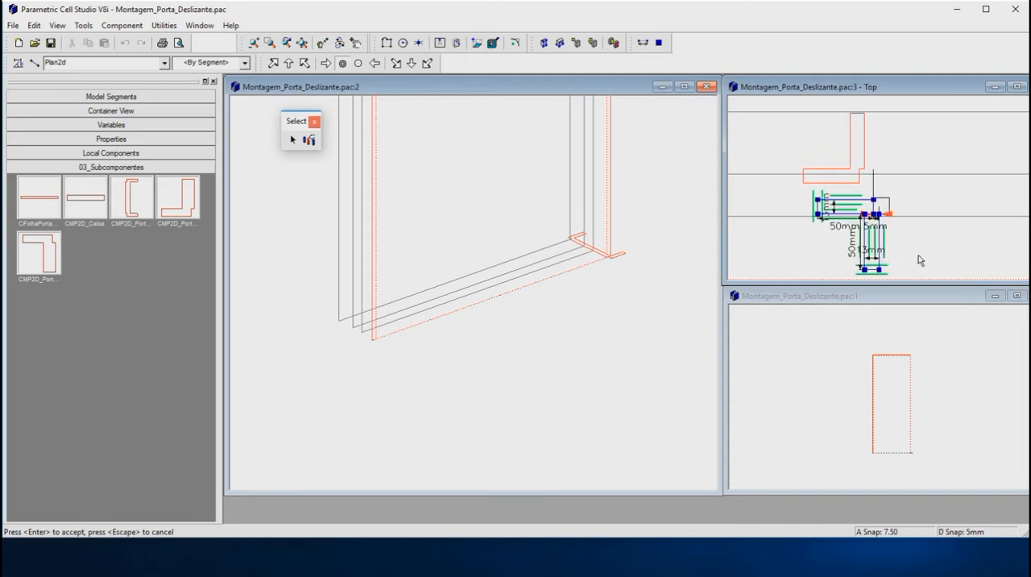
key(Return)
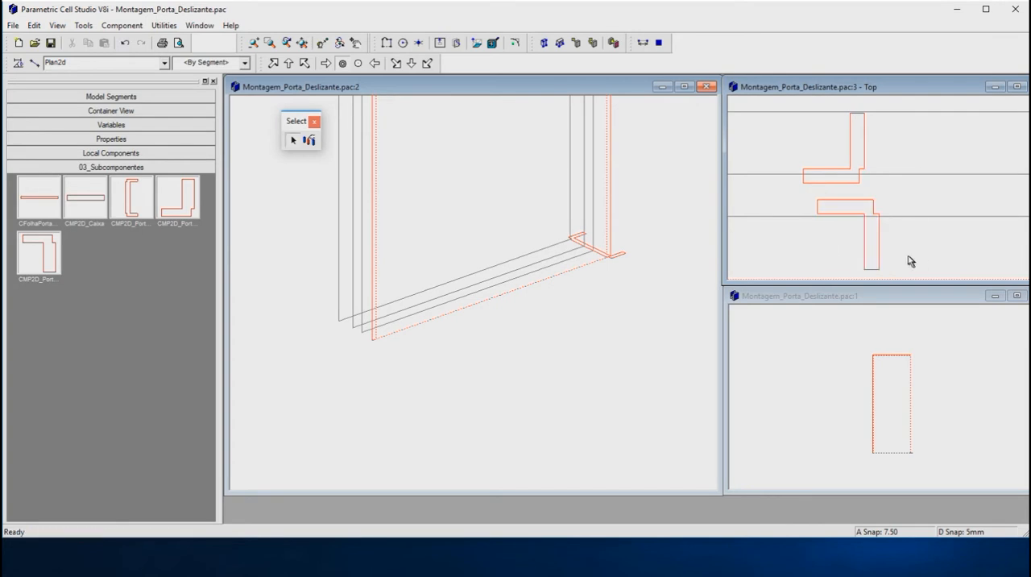
Step: Try to move the front L-shaped left profile by its notch corner to the door's lower-left corner in the isometric view, and undo the move
scroll(529, 360, down, 5)
scroll(528, 195, up, 5)
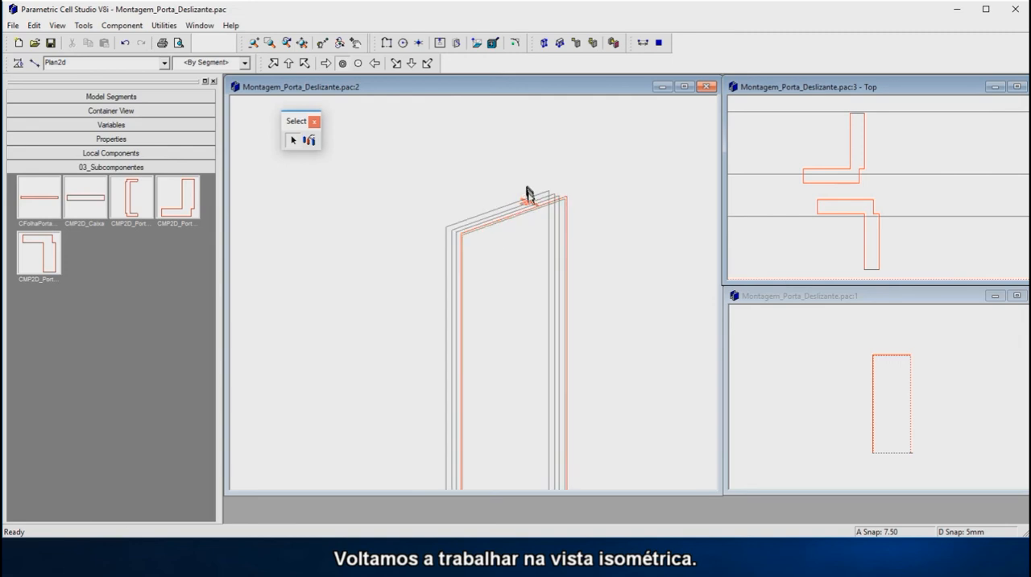
scroll(528, 194, up, 2)
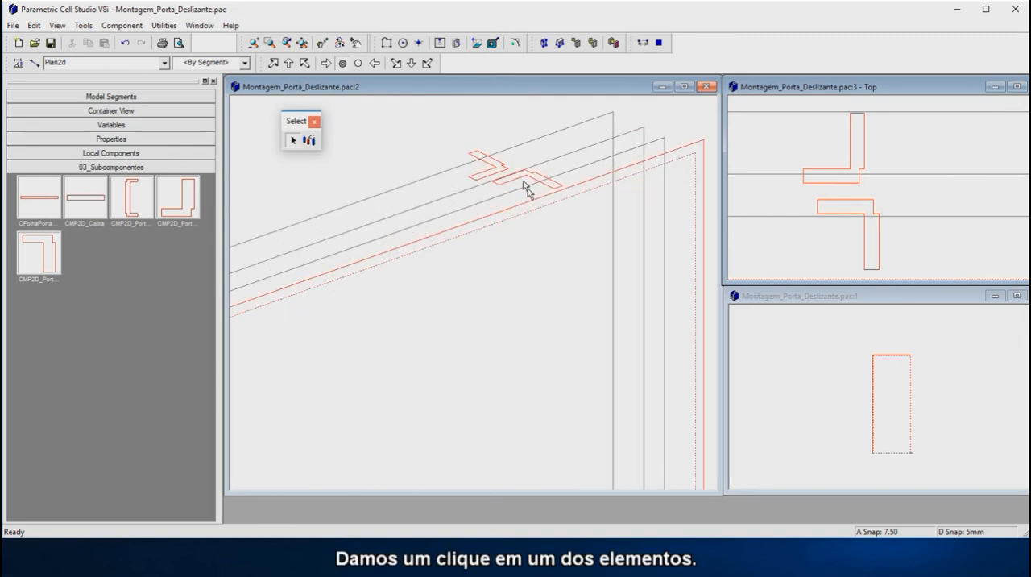
scroll(503, 170, up, 3)
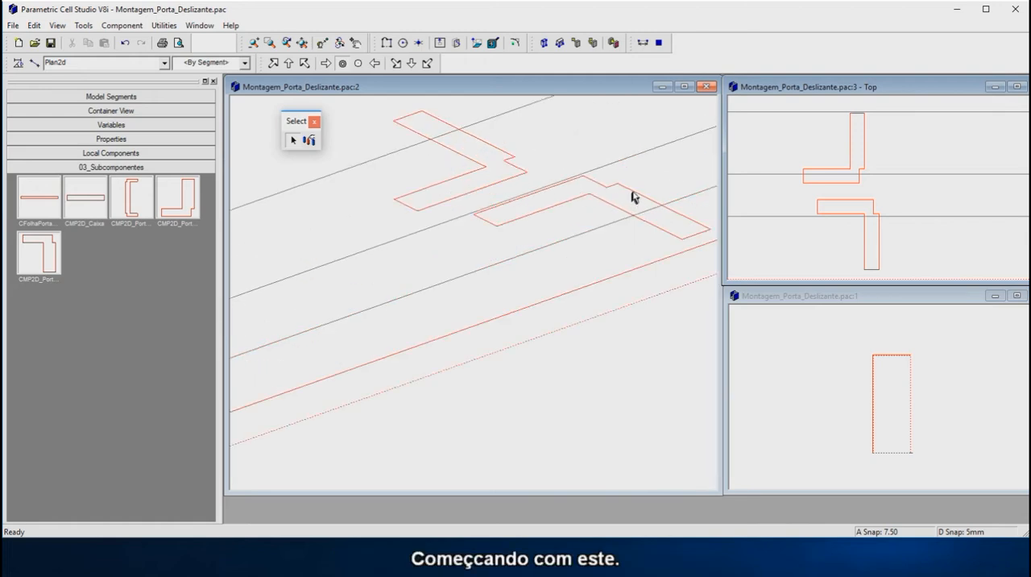
click(635, 195)
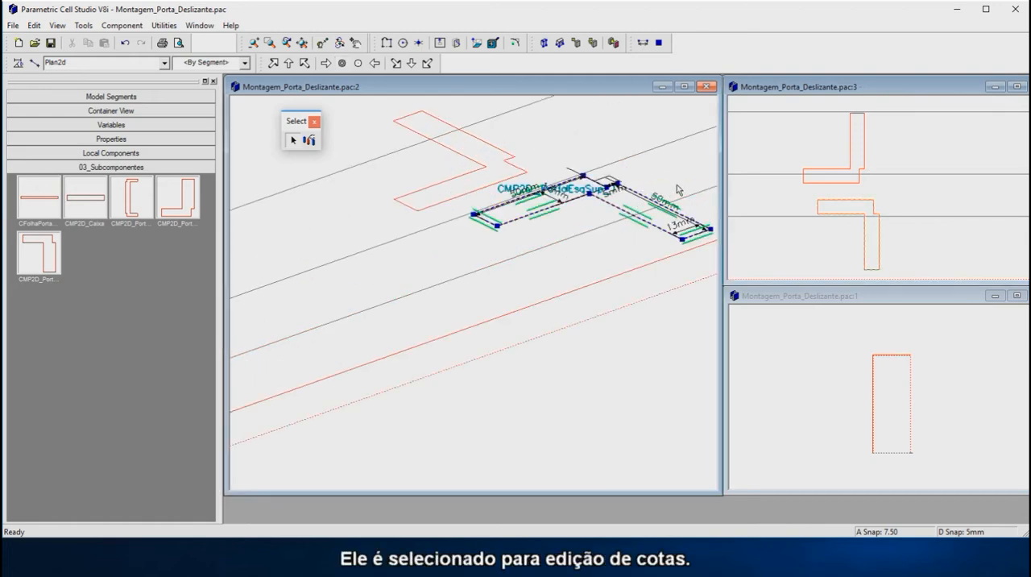
scroll(620, 184, up, 1)
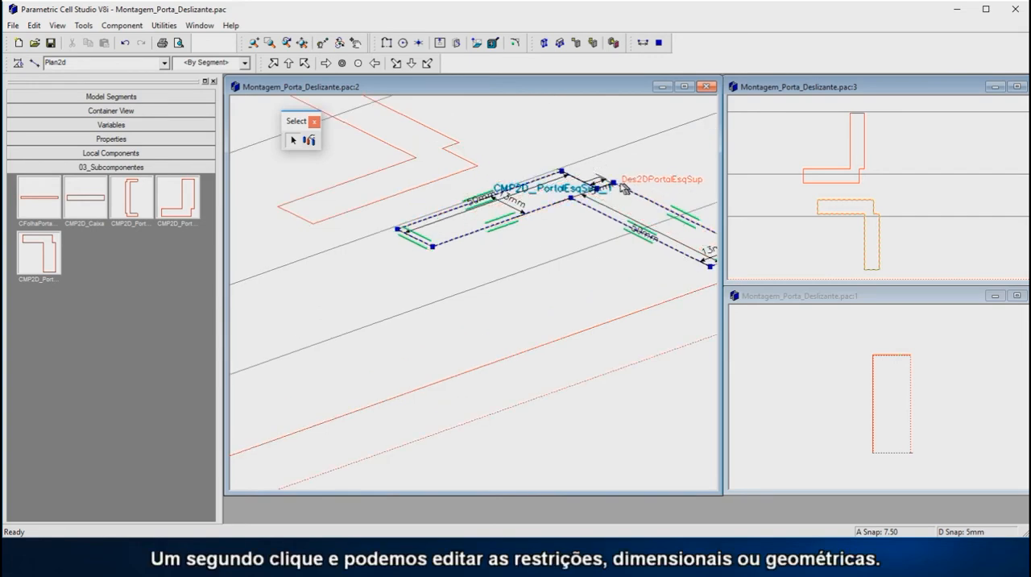
click(616, 187)
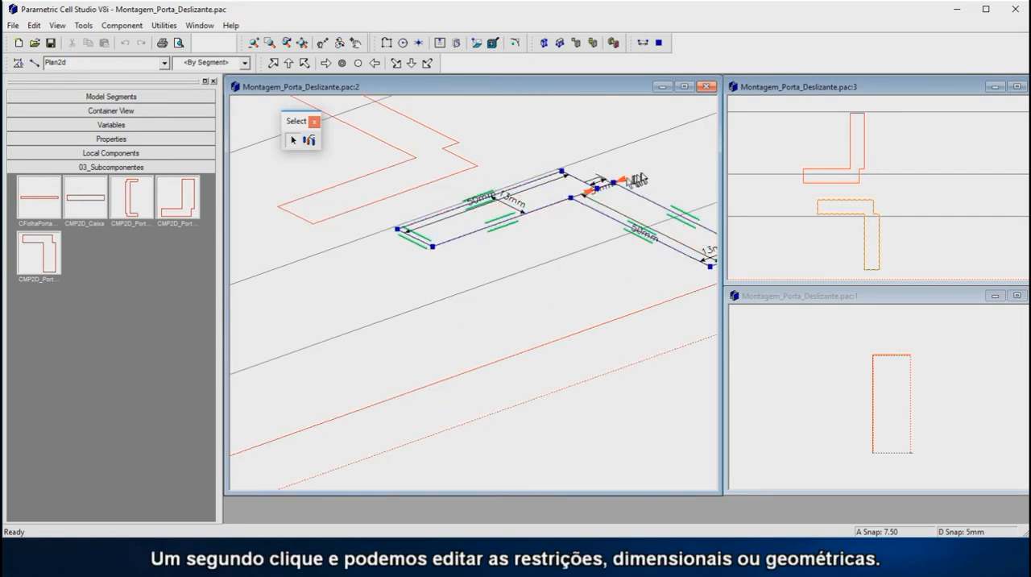
click(614, 185)
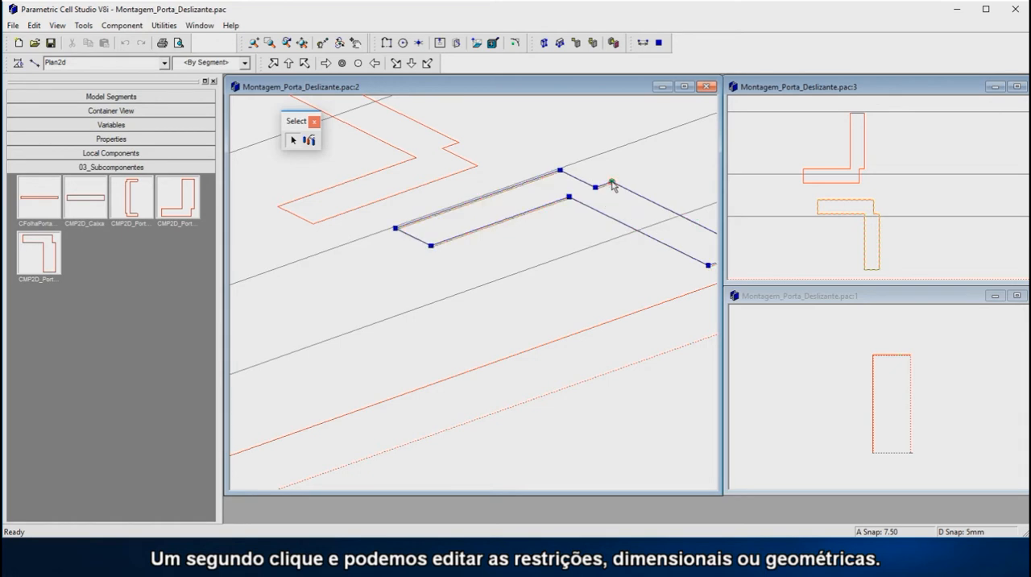
scroll(608, 148, down, 3)
scroll(573, 142, down, 3)
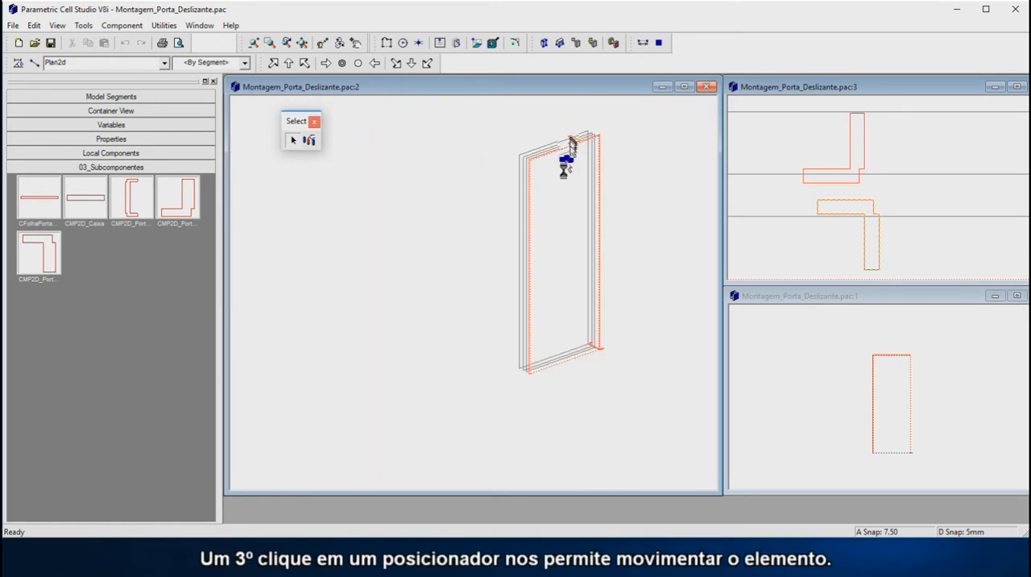
scroll(527, 388, up, 3)
scroll(523, 384, up, 4)
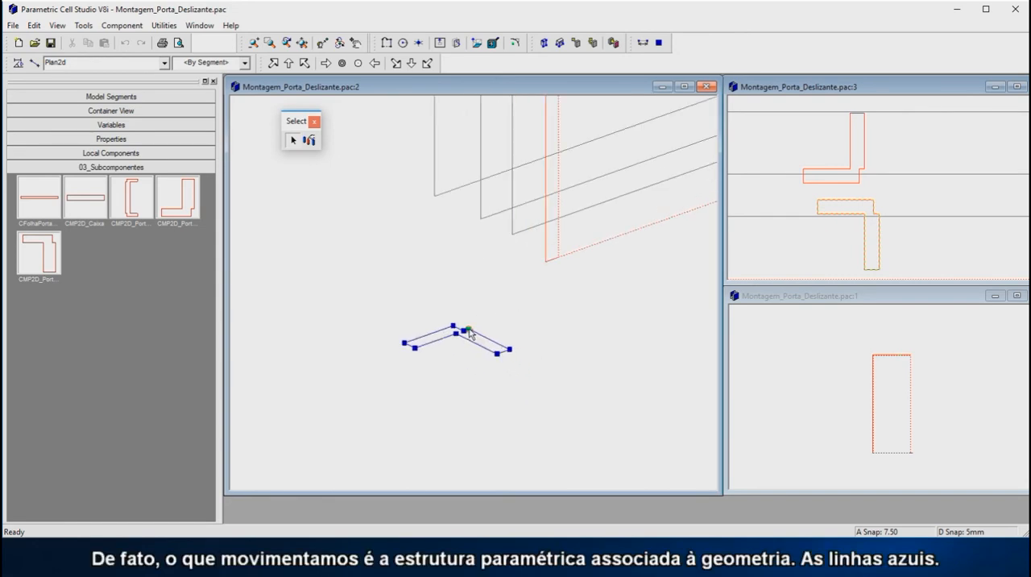
scroll(438, 199, up, 1)
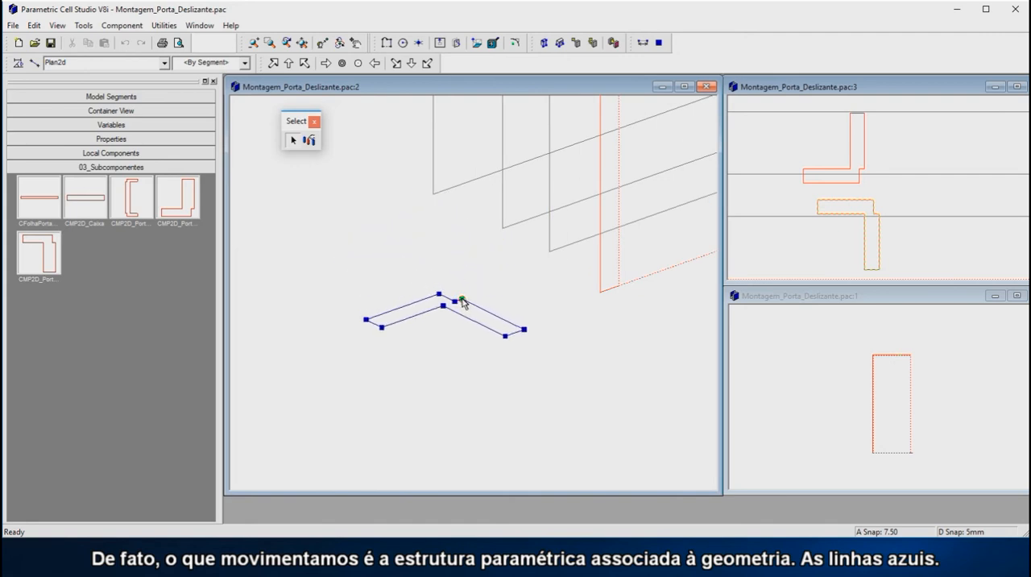
right_click(462, 300)
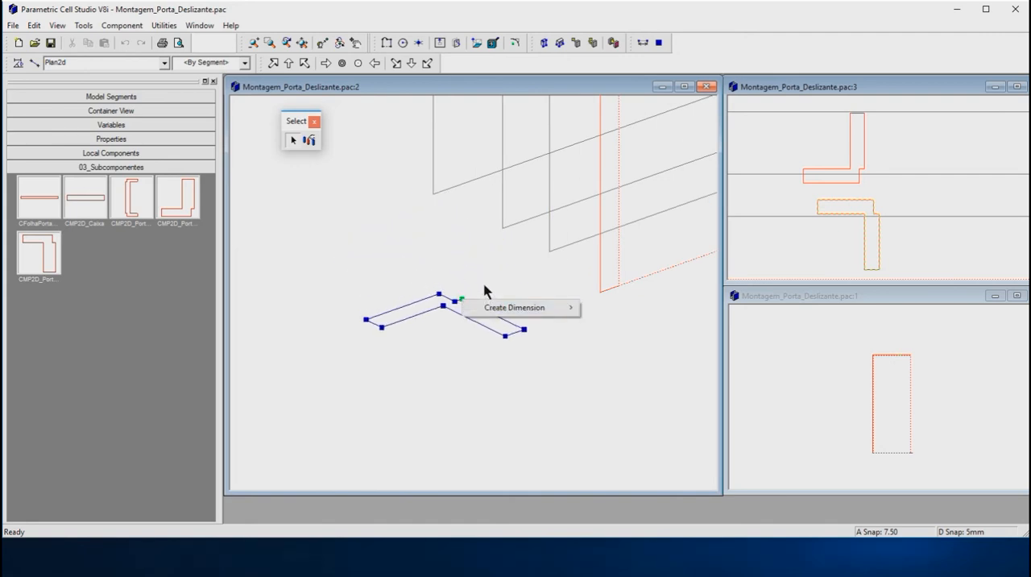
click(485, 290)
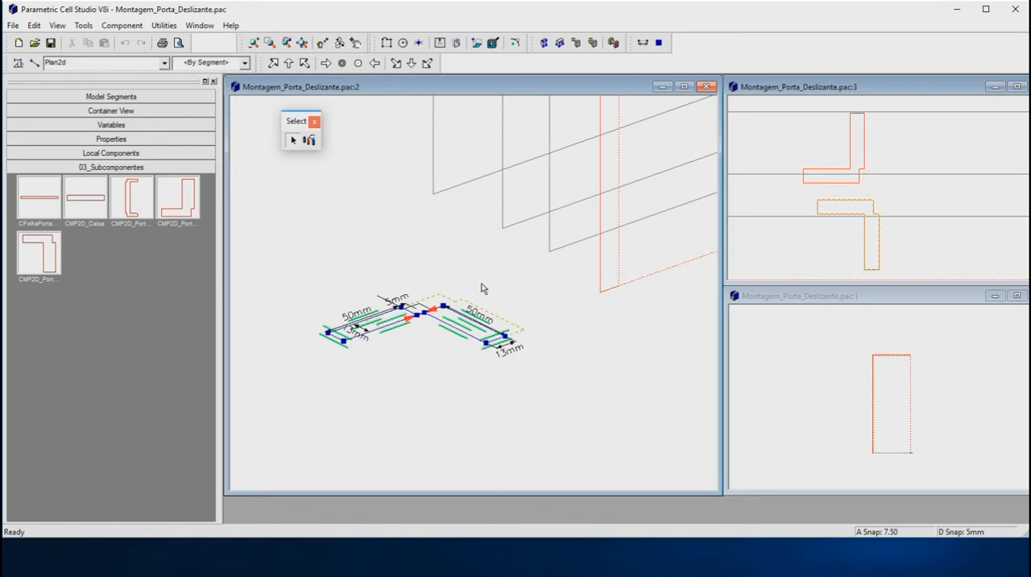
right_click(481, 287)
click(458, 266)
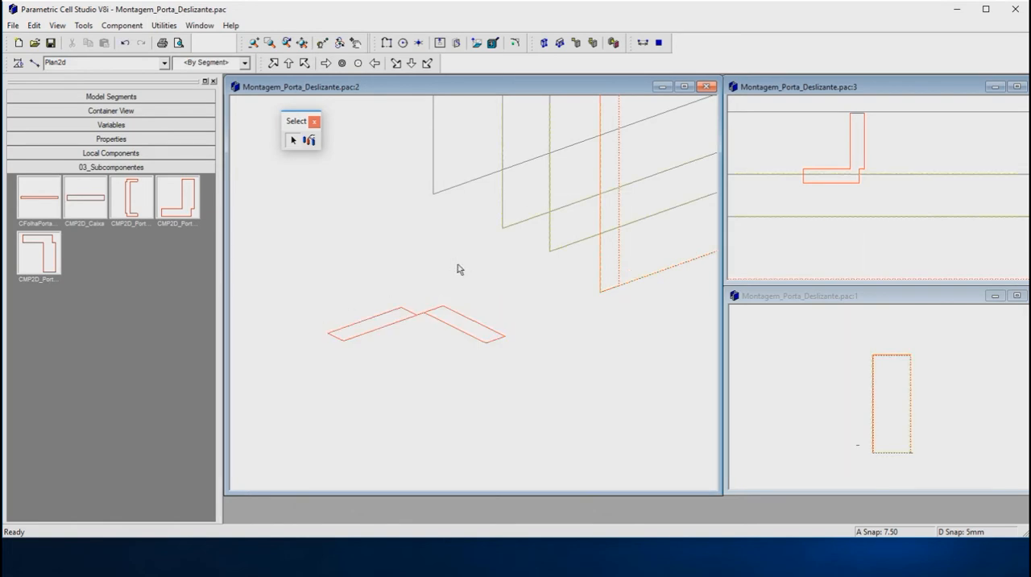
key(ctrl+z)
Step: Check in the isometric view which door path the snap set currently contains, leaving its contents as they are
scroll(460, 316, down, 5)
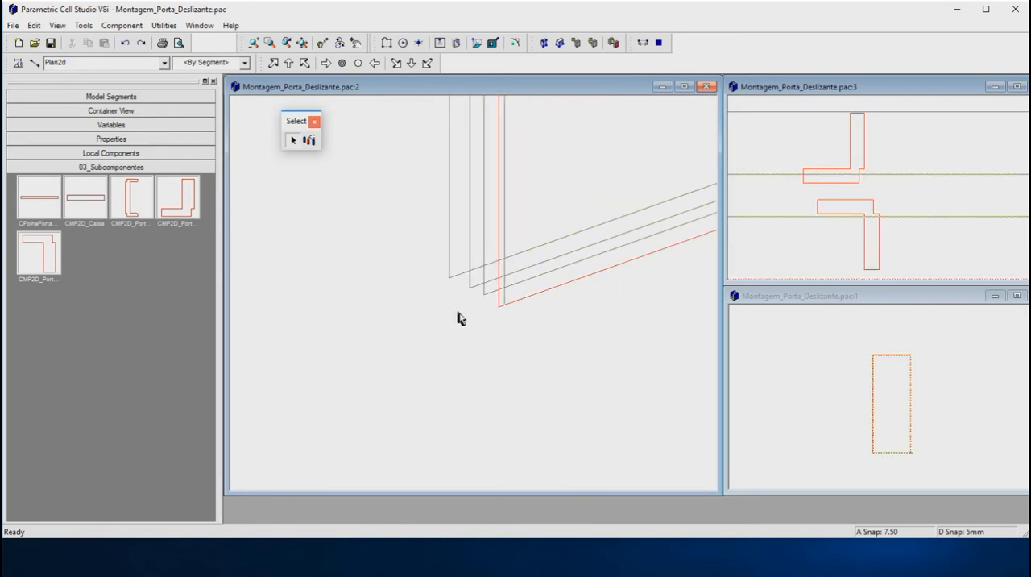
scroll(442, 379, down, 4)
scroll(455, 298, up, 2)
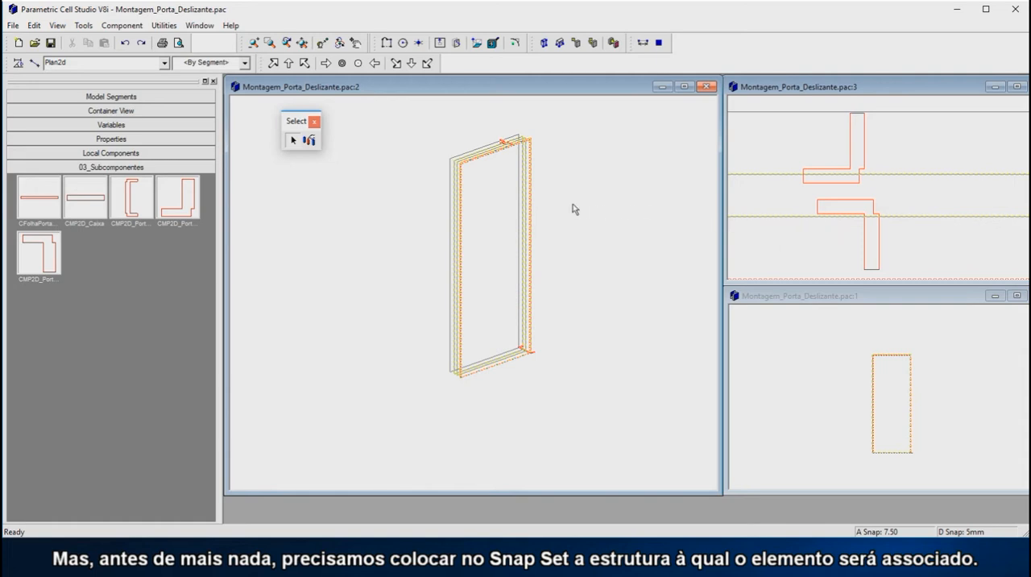
click(311, 142)
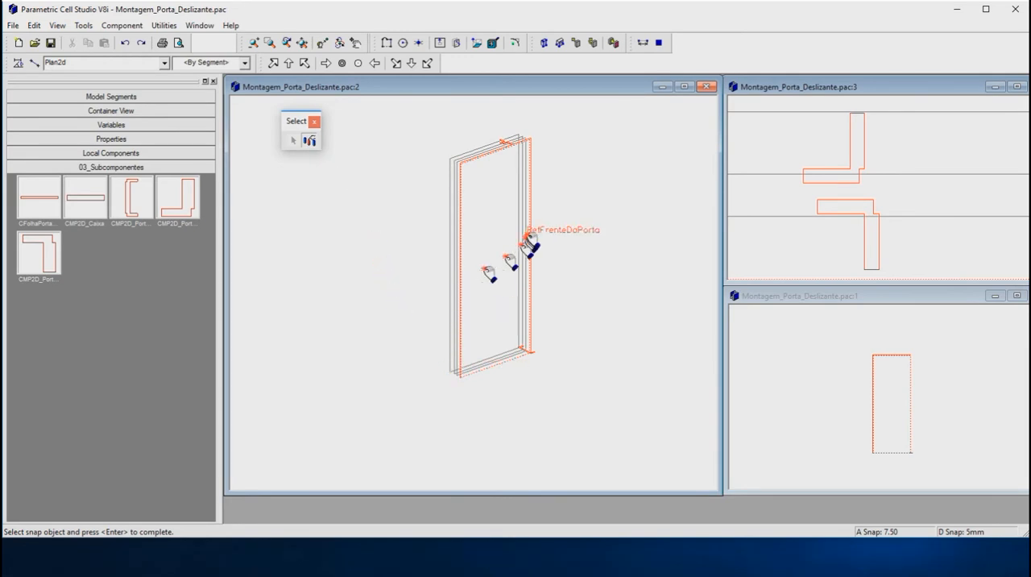
scroll(453, 260, up, 3)
click(449, 258)
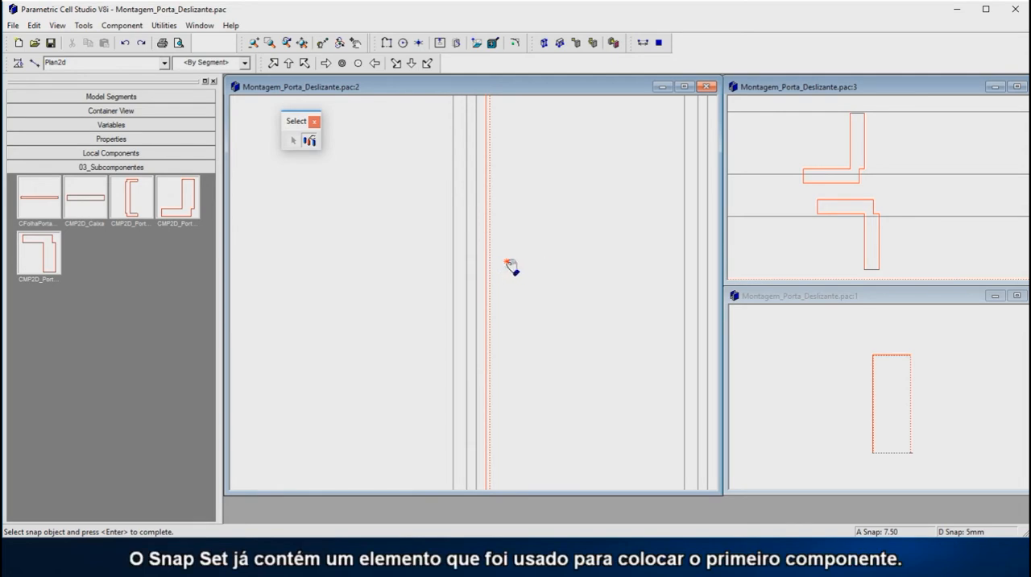
key(Return)
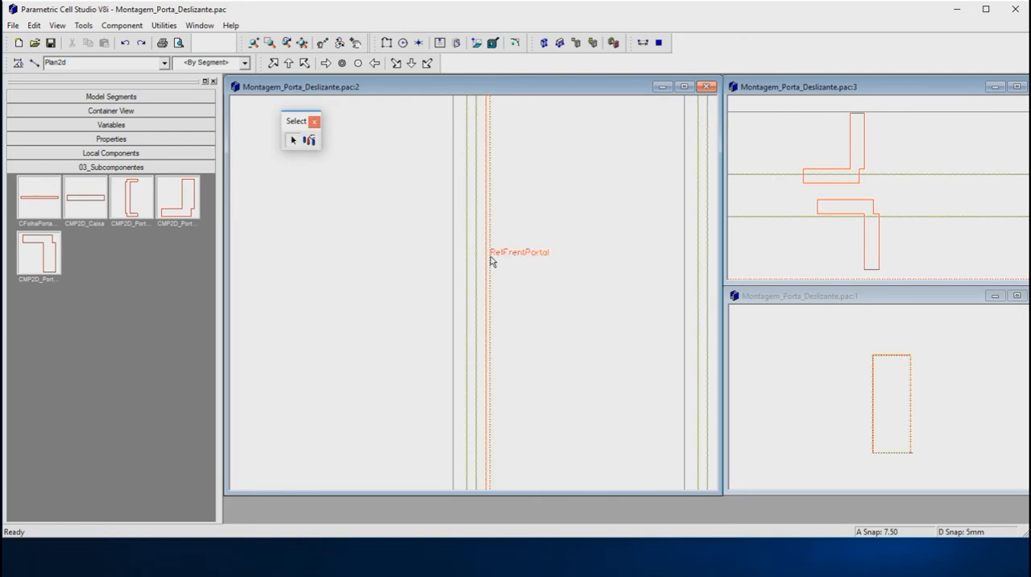
click(490, 257)
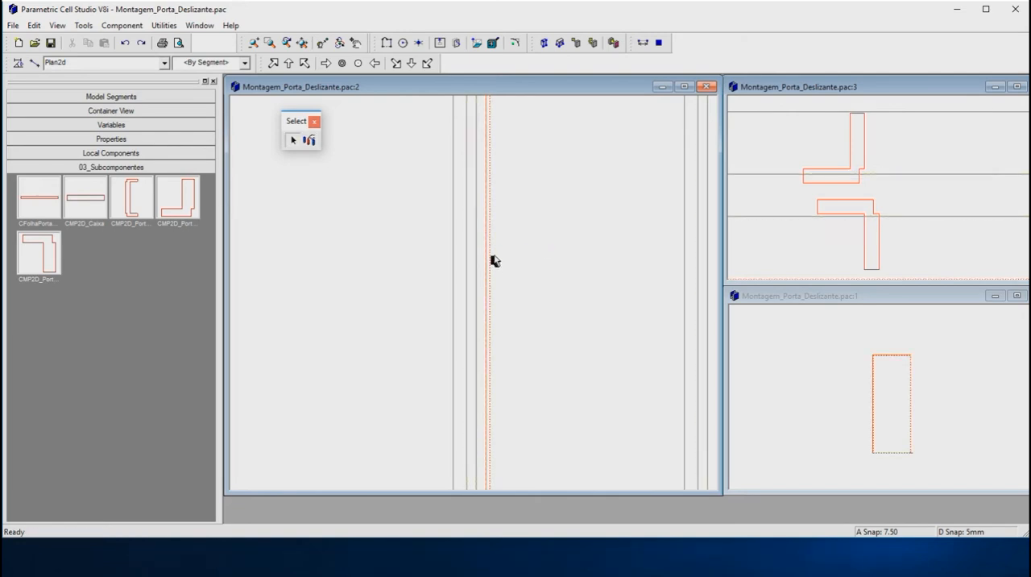
Step: Edit the snap set so that it contains the door's rearmost frame path instead of the front one
click(308, 141)
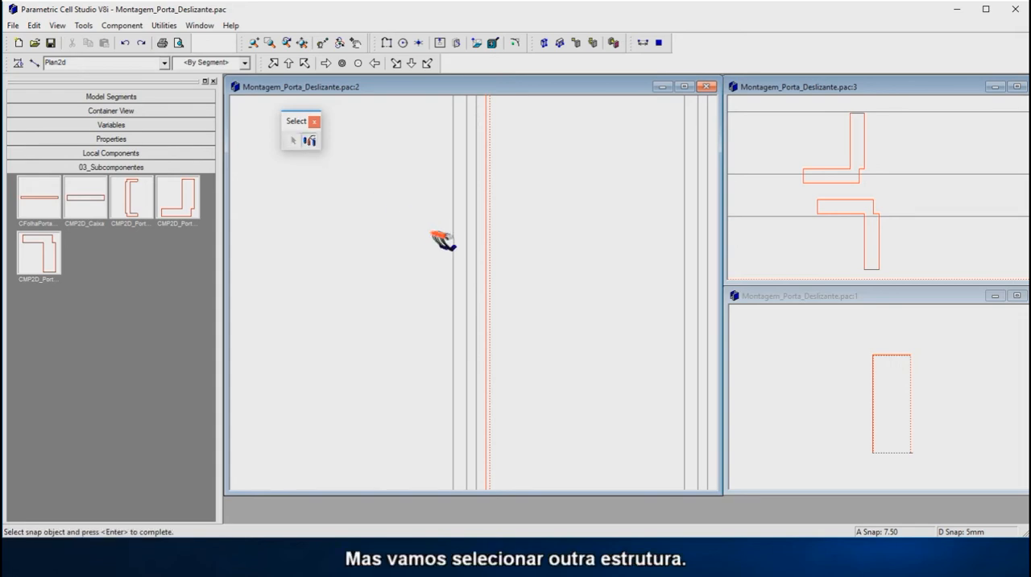
click(456, 239)
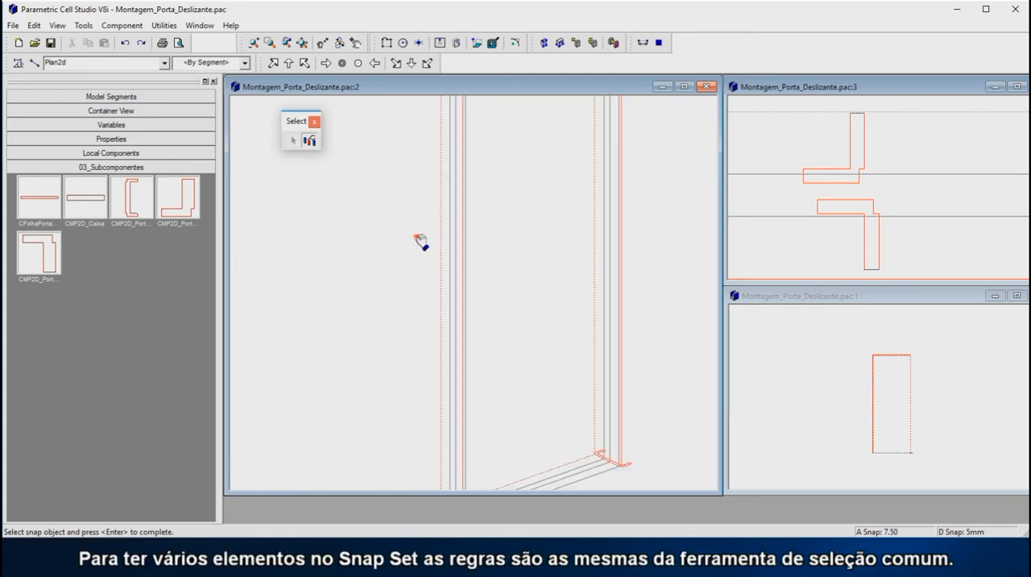
scroll(423, 239, down, 2)
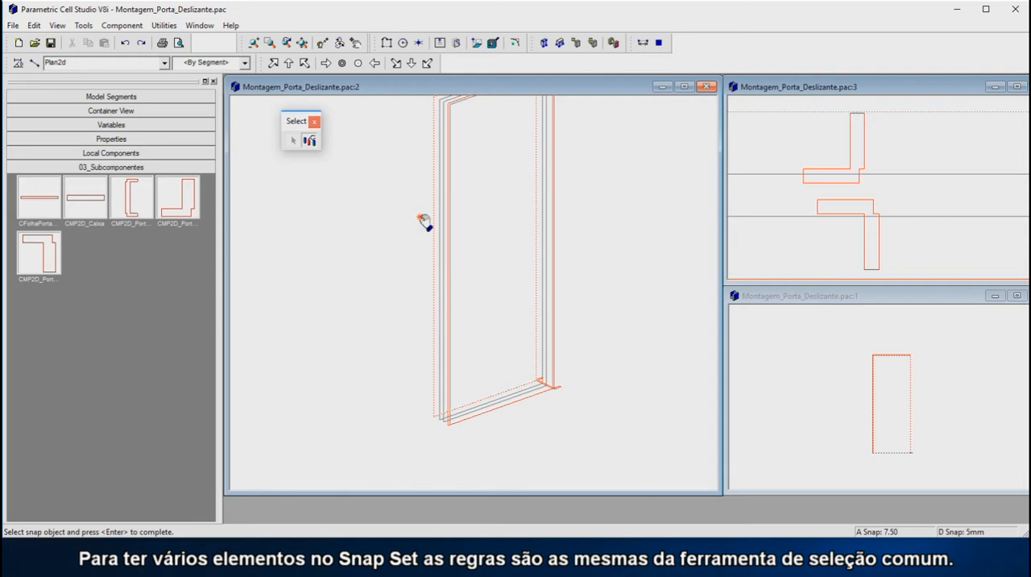
key(Return)
Step: Move the L-shaped profile CMP2D_PortoEsqSup by its outer notch corner and snap it to the lower-left corner of the rearmost frame path
scroll(408, 370, down, 1)
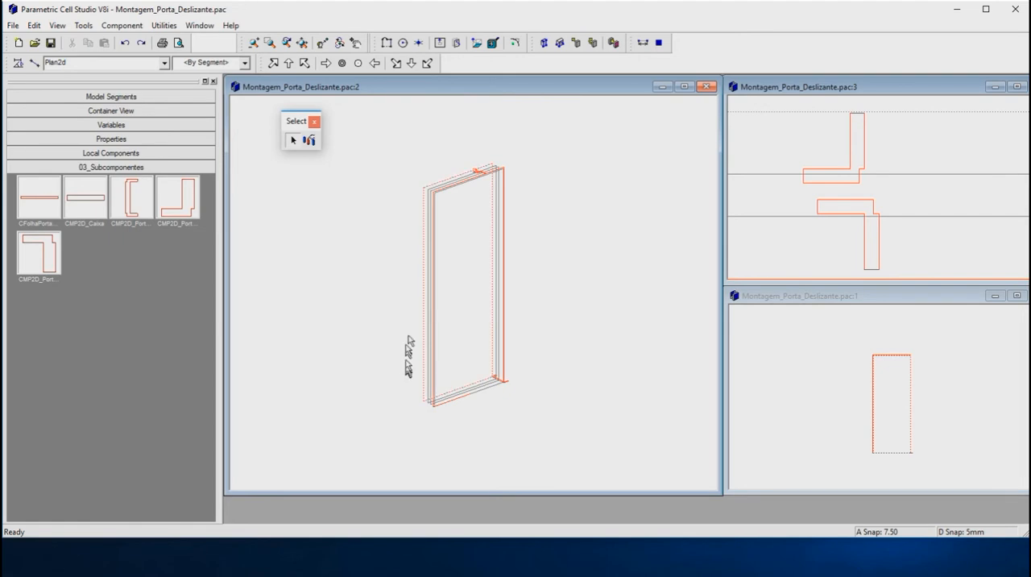
scroll(487, 173, up, 3)
scroll(477, 184, up, 2)
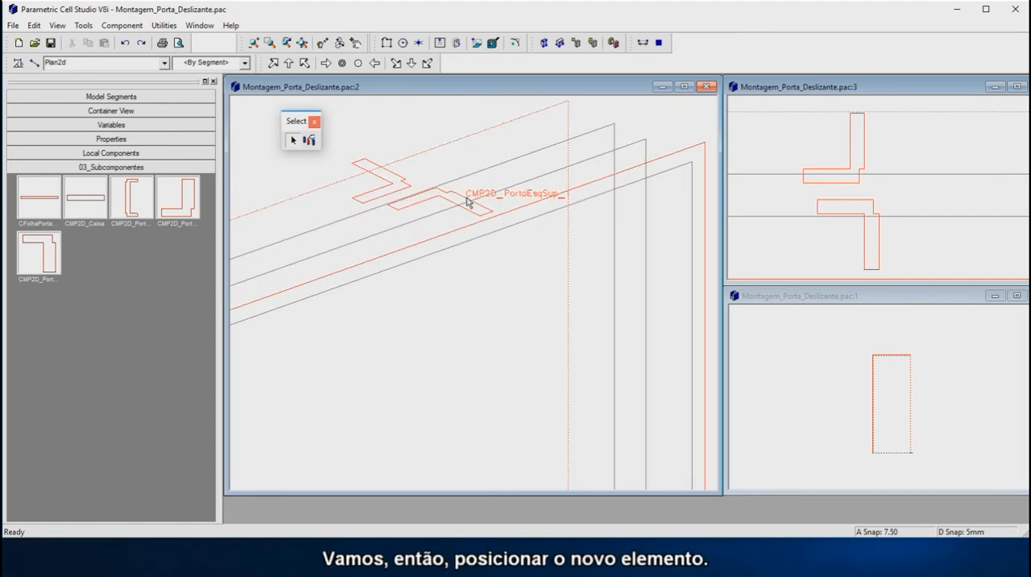
click(467, 202)
scroll(468, 202, up, 2)
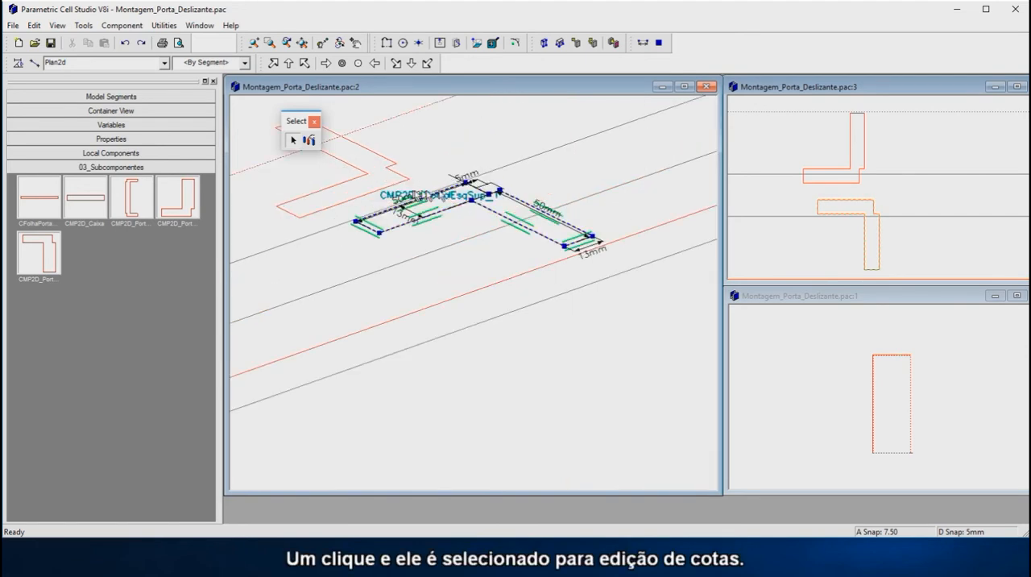
click(508, 201)
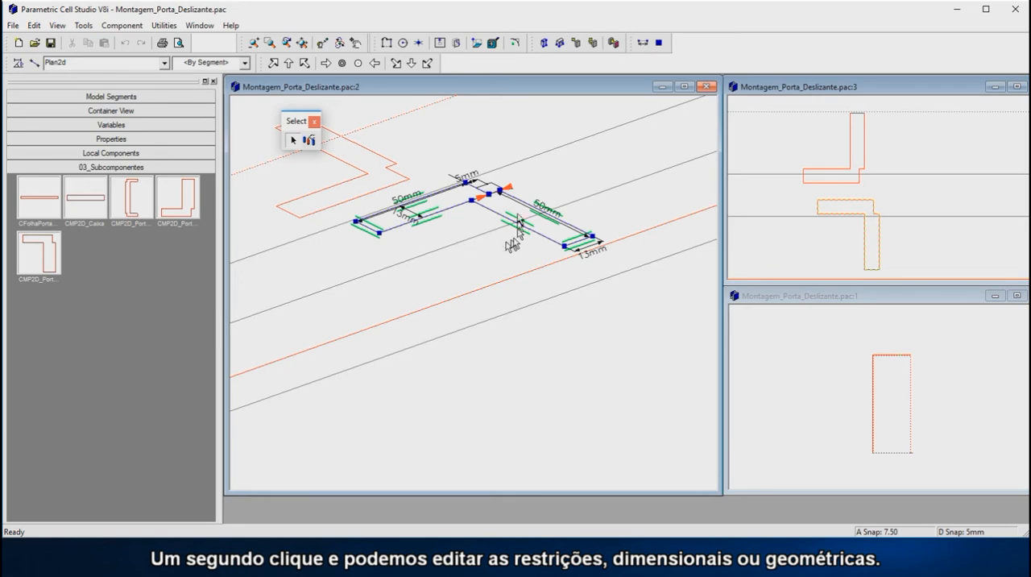
scroll(499, 193, up, 2)
click(498, 192)
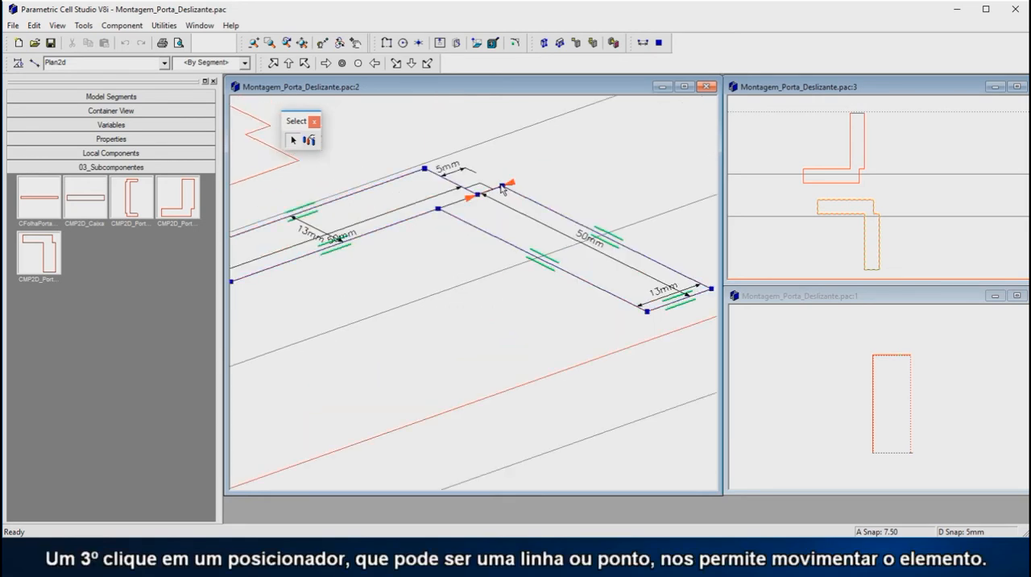
click(503, 187)
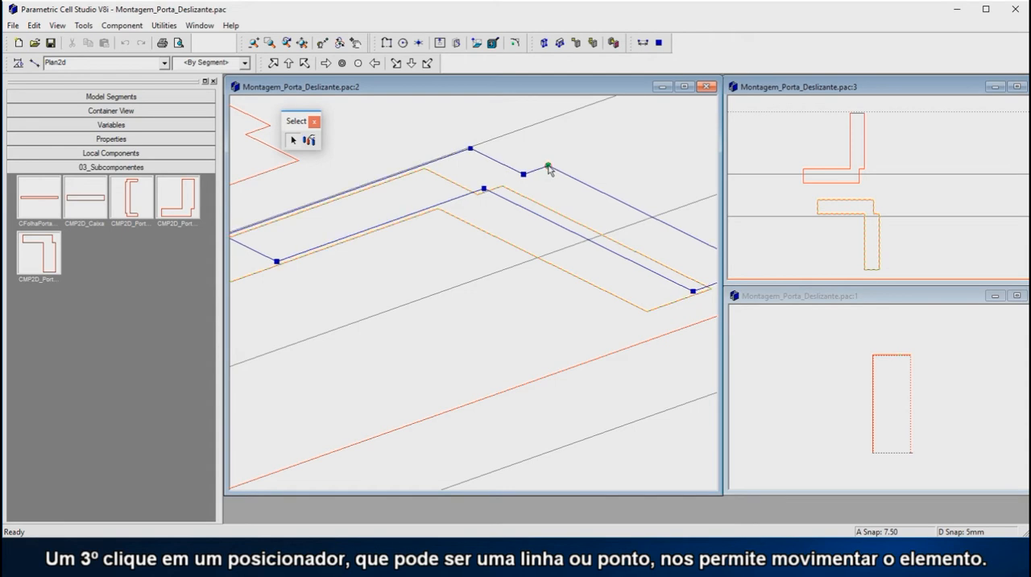
scroll(528, 149, down, 3)
scroll(525, 149, down, 5)
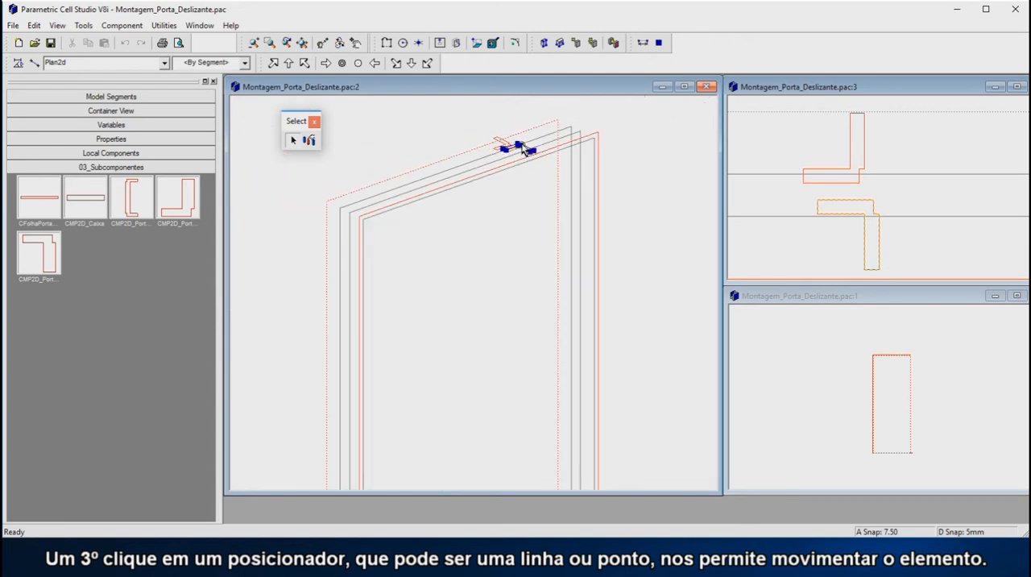
scroll(476, 345, up, 4)
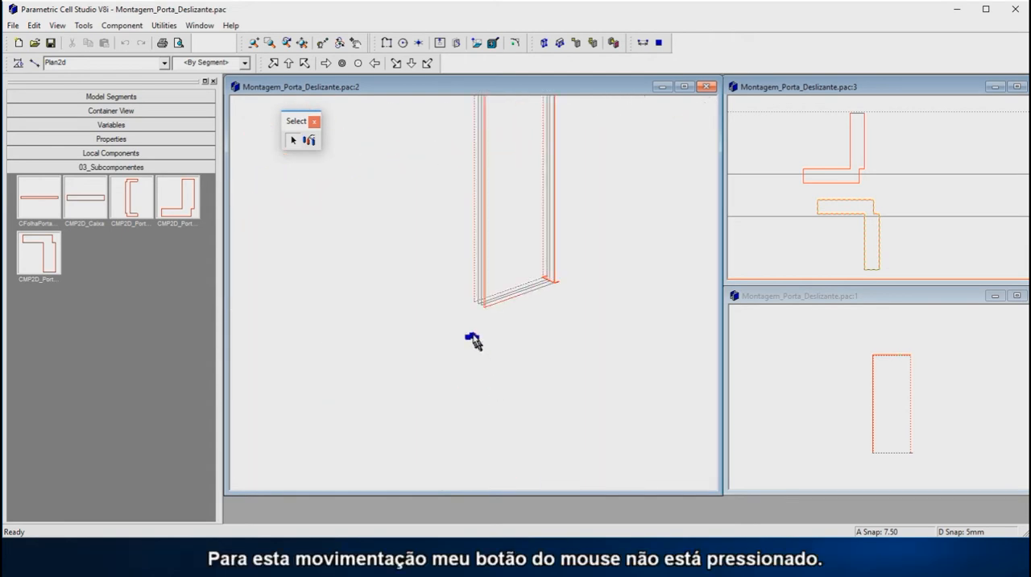
scroll(465, 293, up, 3)
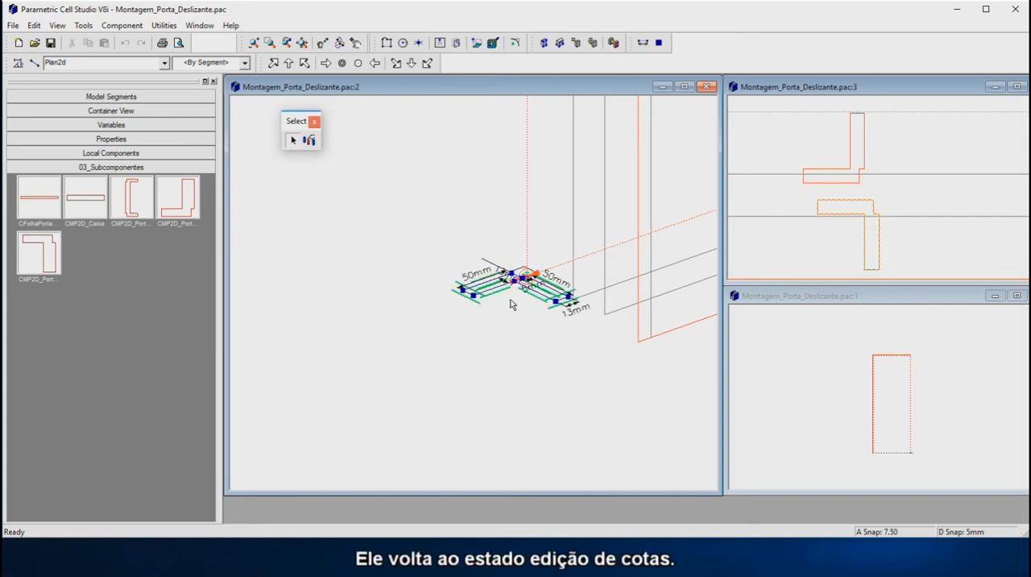
click(511, 298)
click(515, 304)
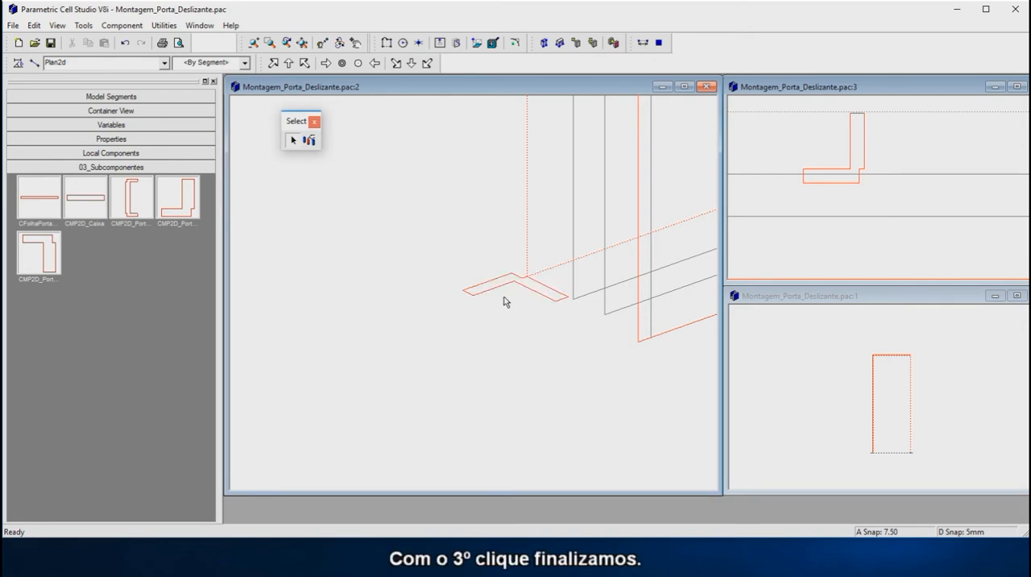
Step: Edit the snap set so that the front frame path replaces the rearmost one
scroll(505, 301, down, 1)
scroll(969, 217, down, 3)
scroll(968, 217, down, 1)
scroll(812, 229, up, 1)
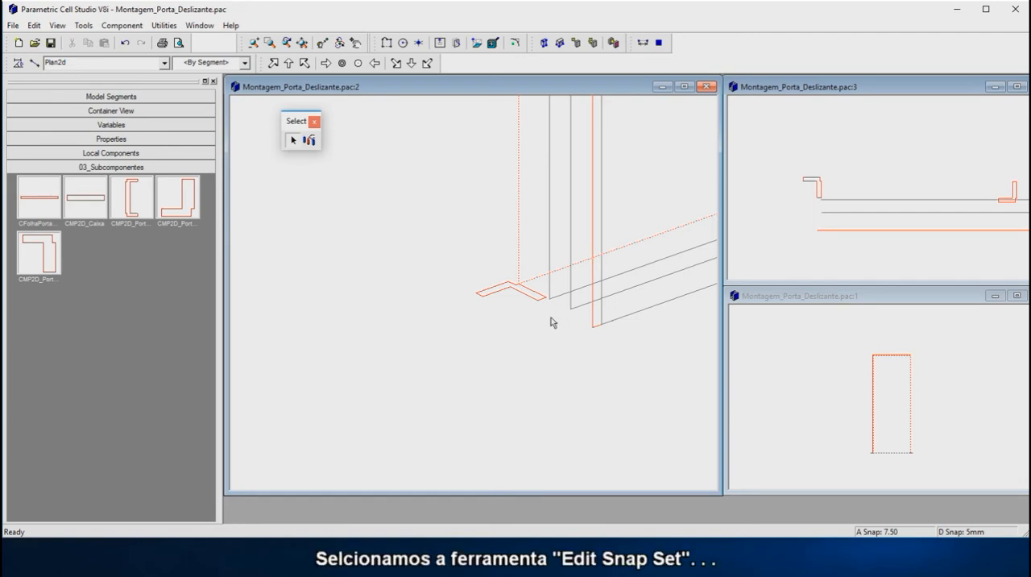
click(311, 141)
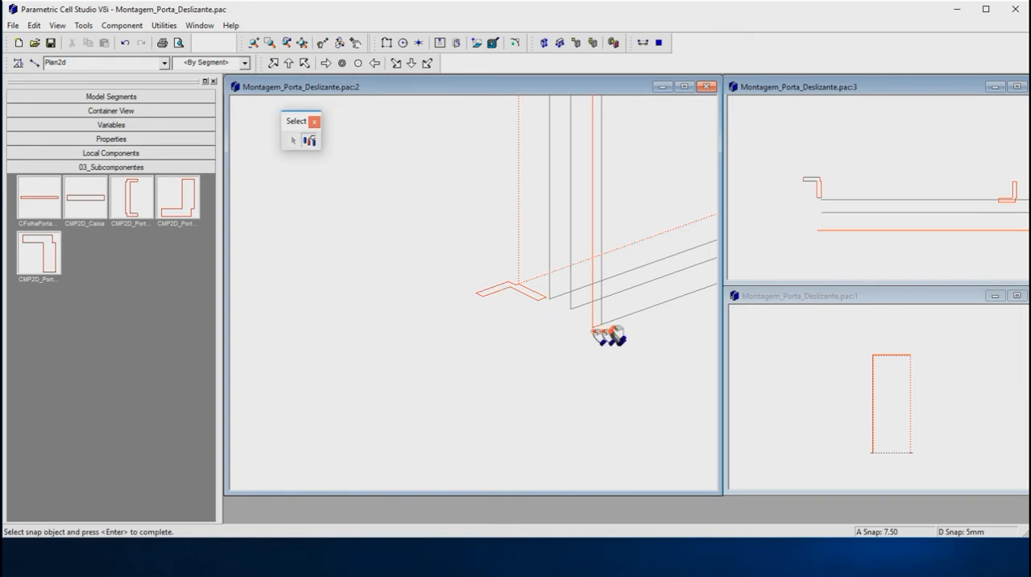
click(606, 317)
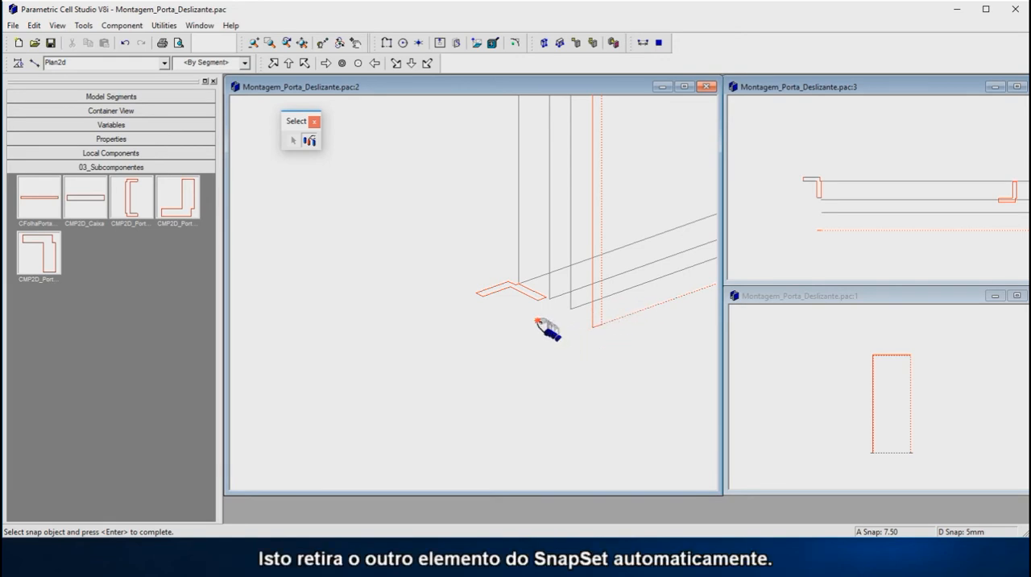
scroll(531, 337, down, 2)
scroll(534, 342, down, 3)
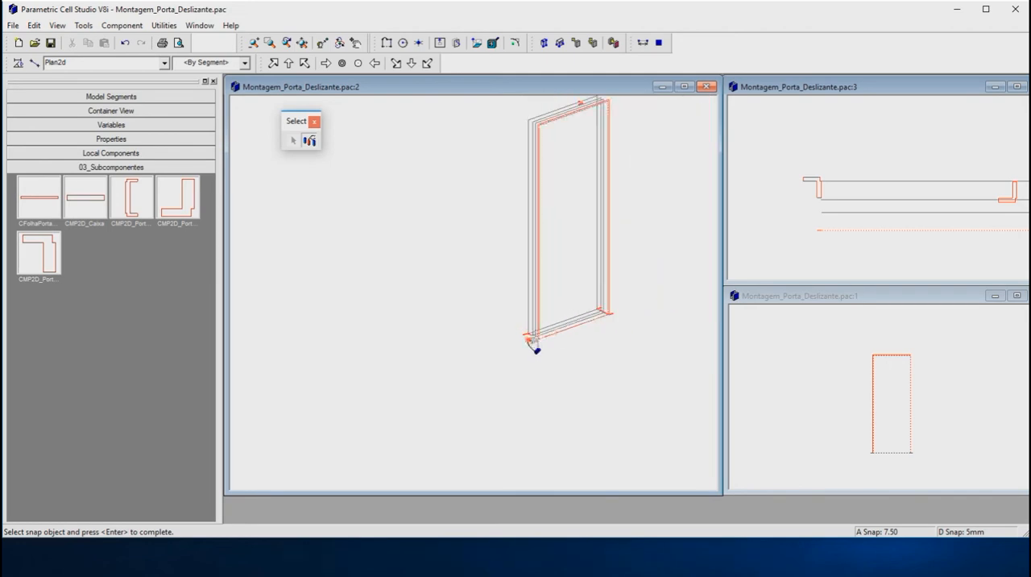
key(Return)
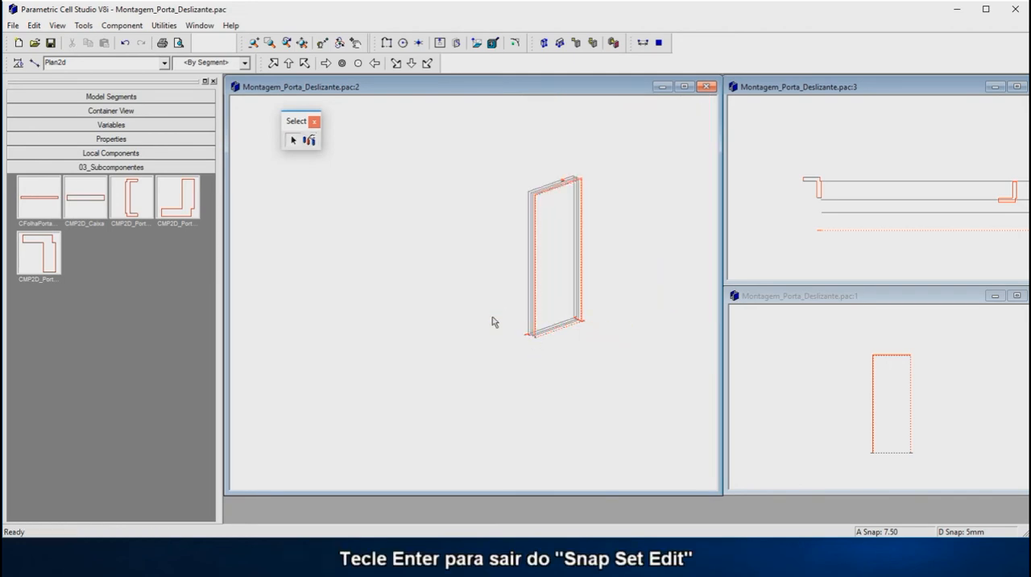
Step: Move the L-shaped profile CMP2D_PortoEsqInf_1 by its outer notch corner and snap it to the lower-left corner of the front frame path
scroll(564, 202, up, 3)
scroll(562, 208, up, 3)
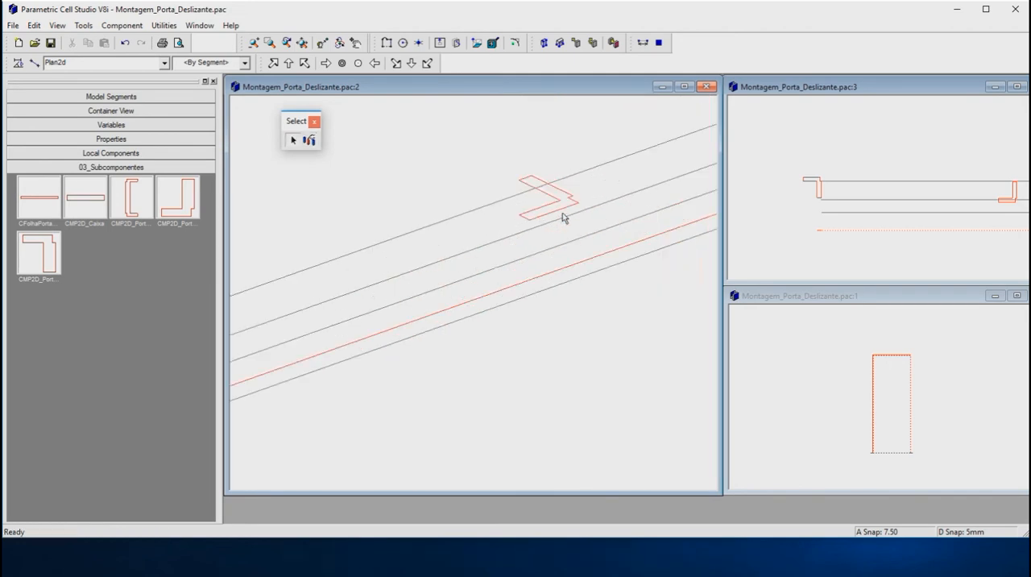
click(548, 205)
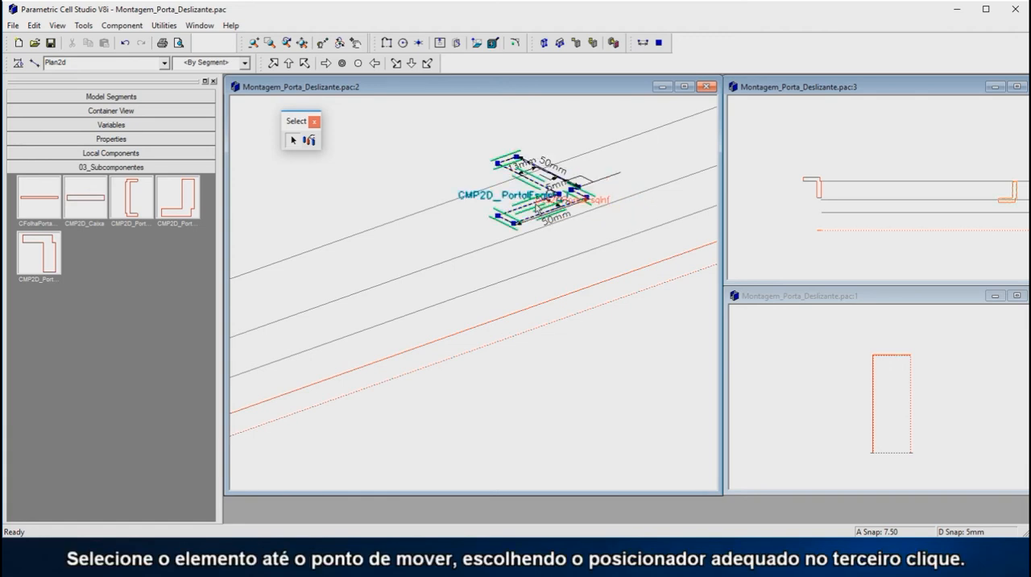
click(541, 206)
scroll(603, 208, up, 3)
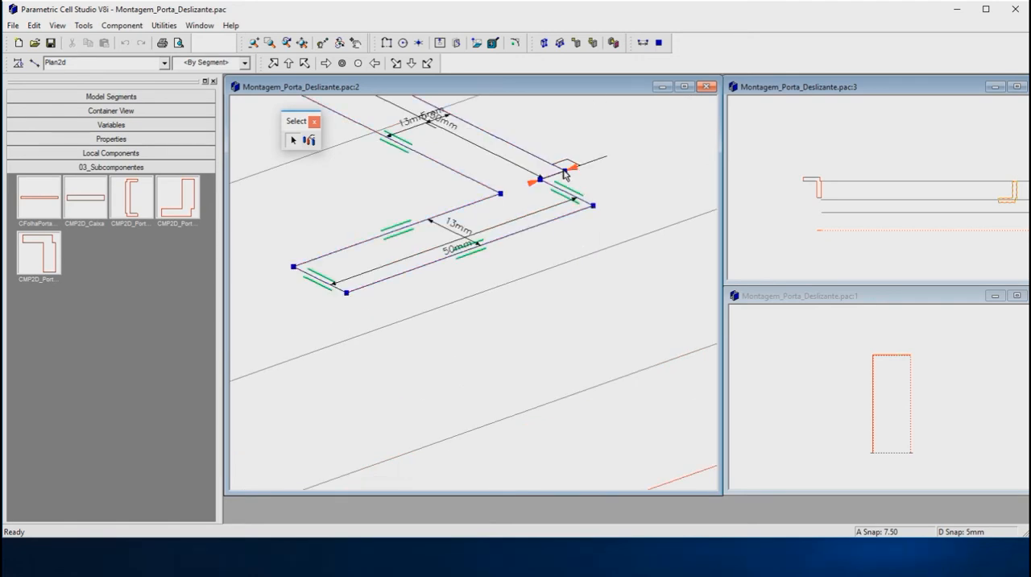
scroll(572, 177, down, 5)
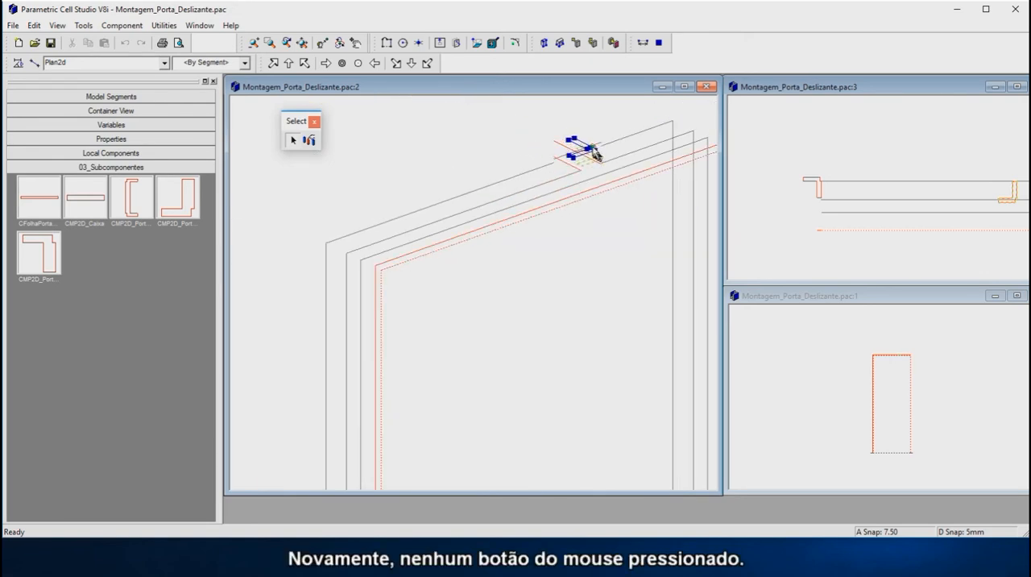
scroll(556, 316, up, 8)
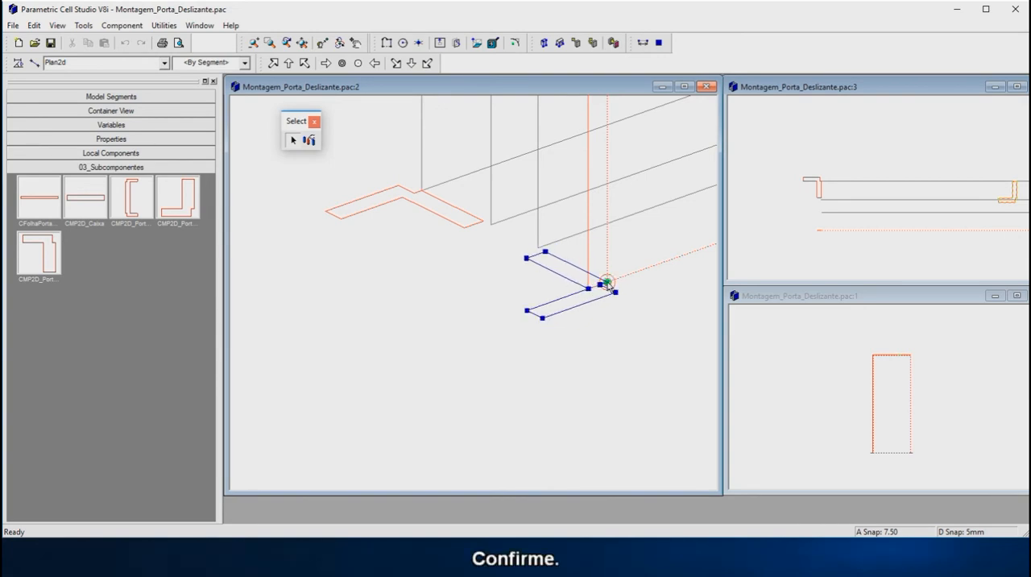
click(608, 283)
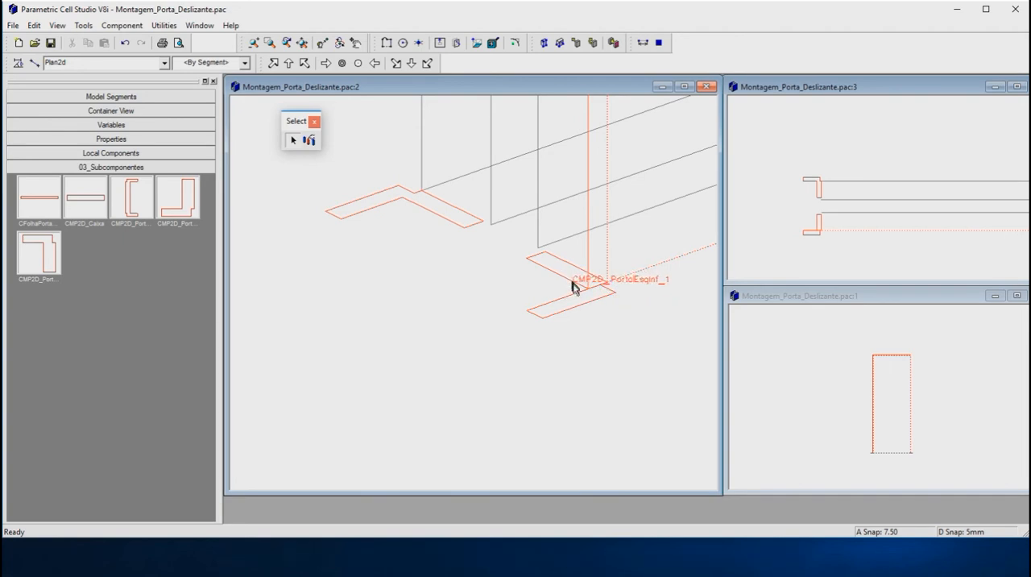
Step: Edit the snap set so that it contains only the two central frame paths of the door
scroll(477, 328, down, 3)
scroll(476, 330, down, 5)
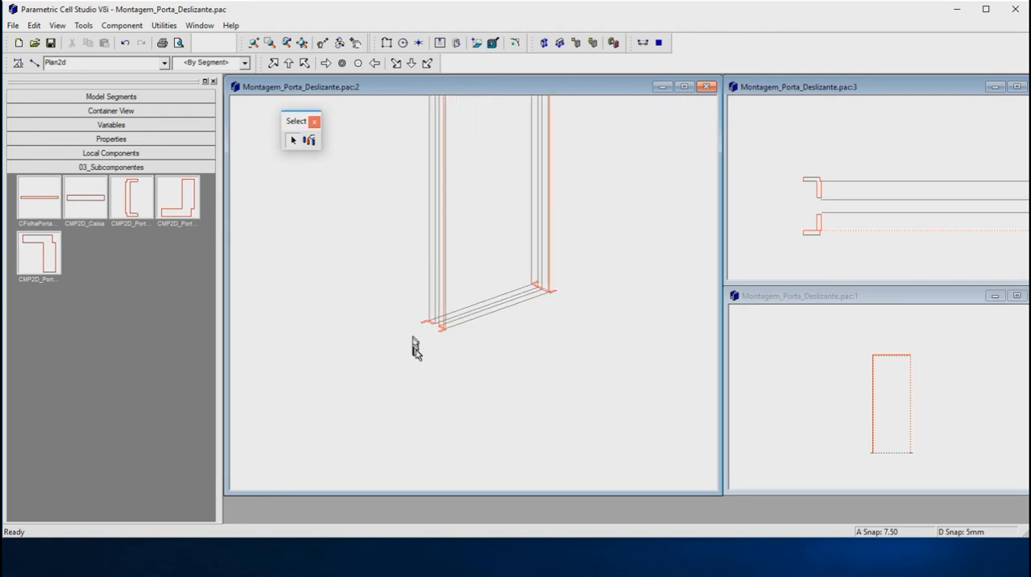
scroll(414, 320, up, 2)
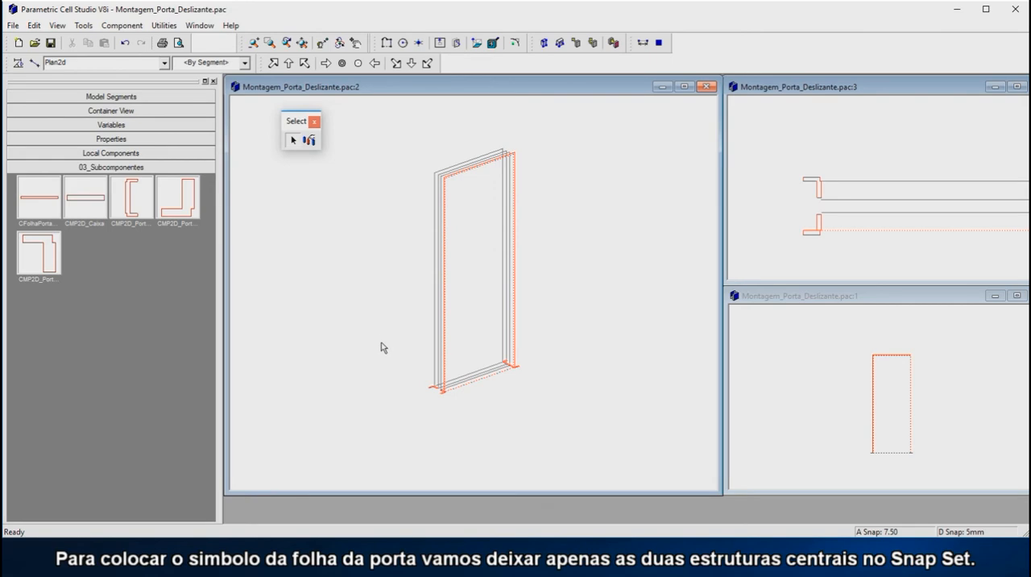
scroll(443, 391, up, 5)
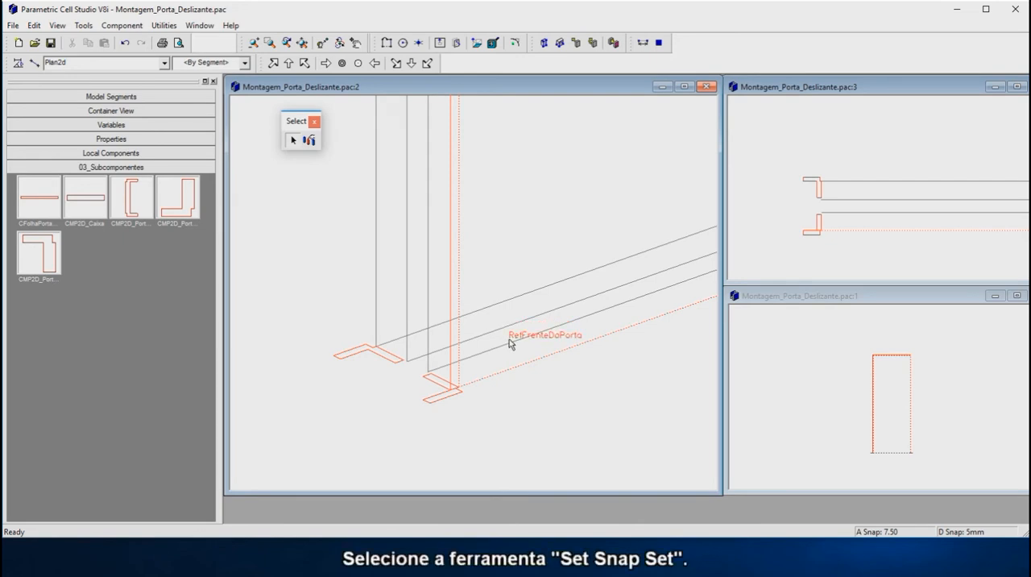
click(311, 142)
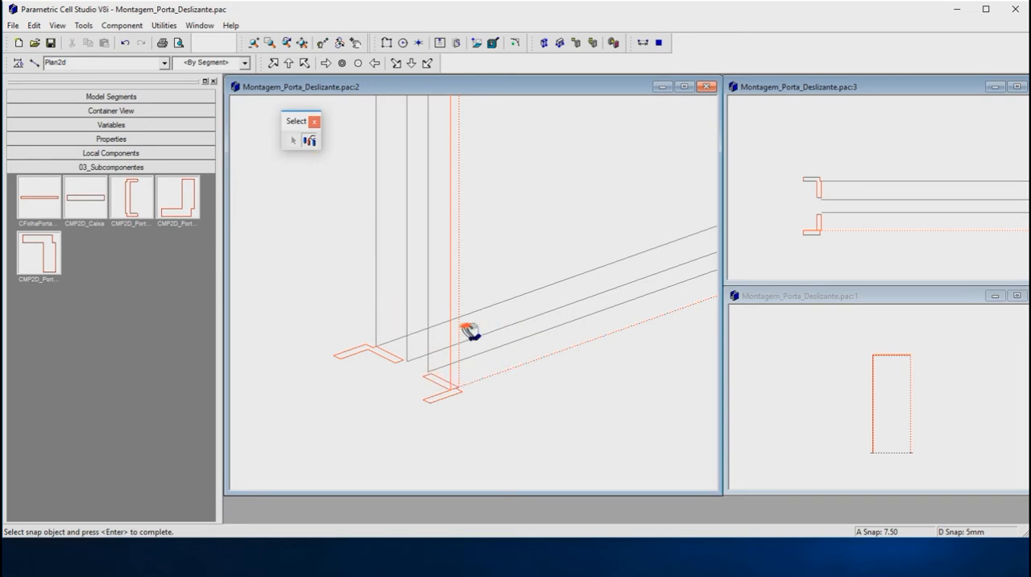
click(514, 345)
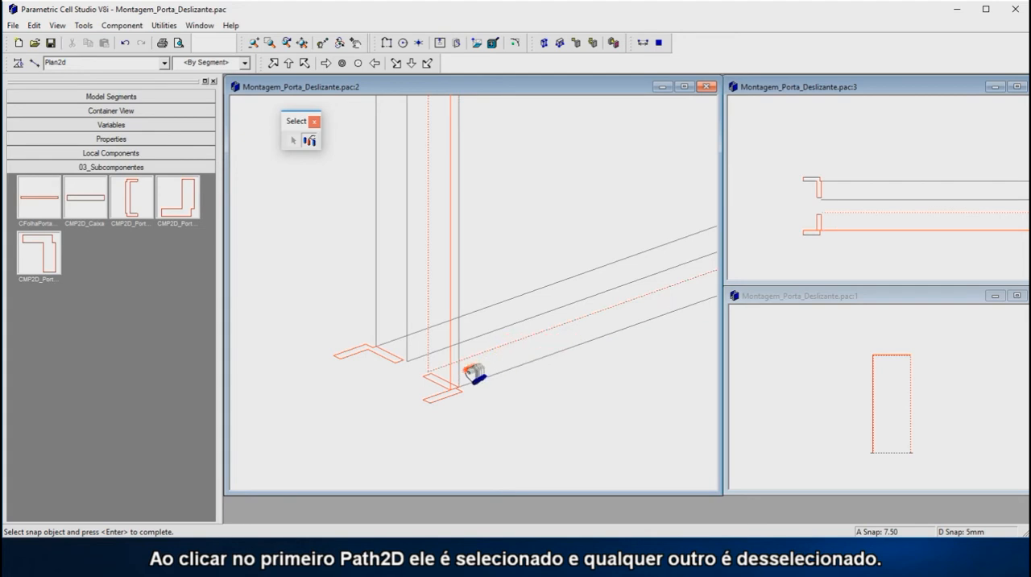
ctrl+click(500, 332)
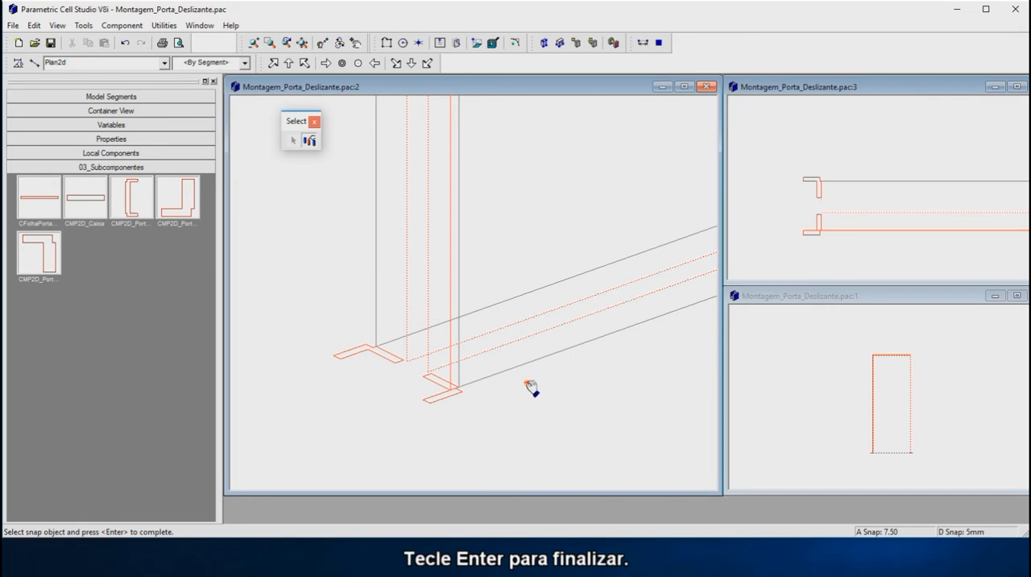
key(Return)
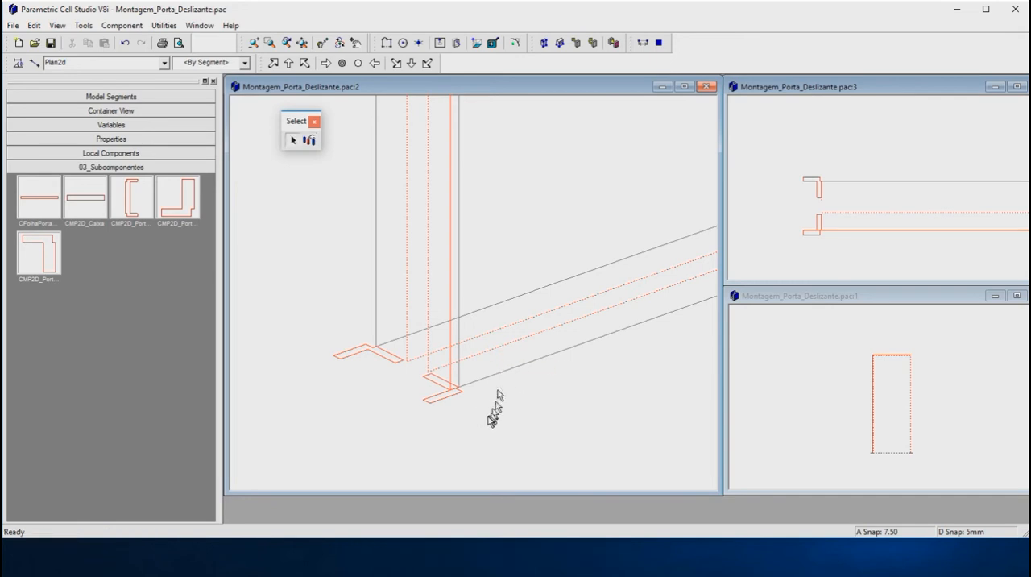
Step: Insert the CFolhaPorta door leaf subcomponent from 03_Subcomponentes in the Top orientation
click(891, 136)
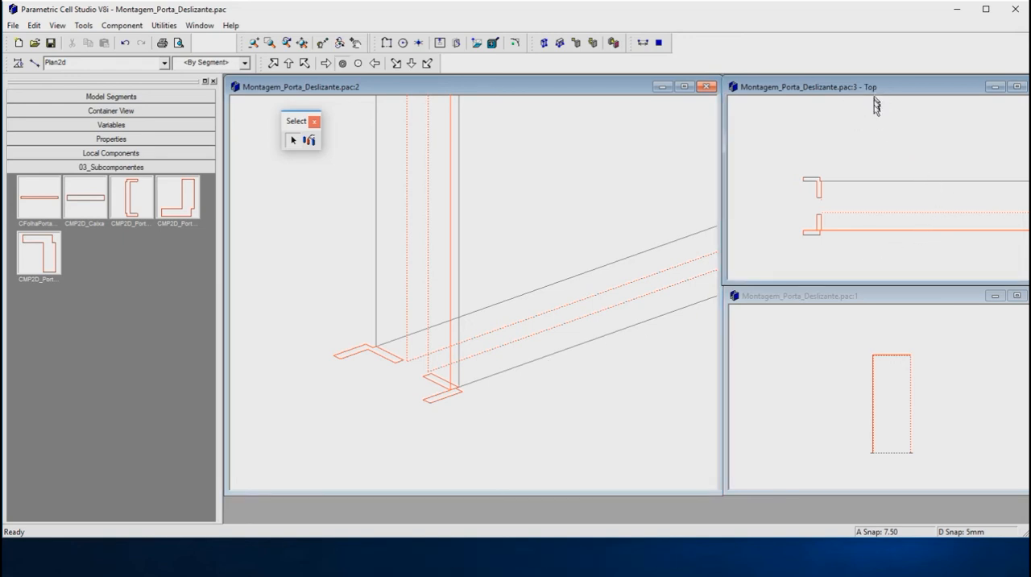
scroll(789, 172, down, 2)
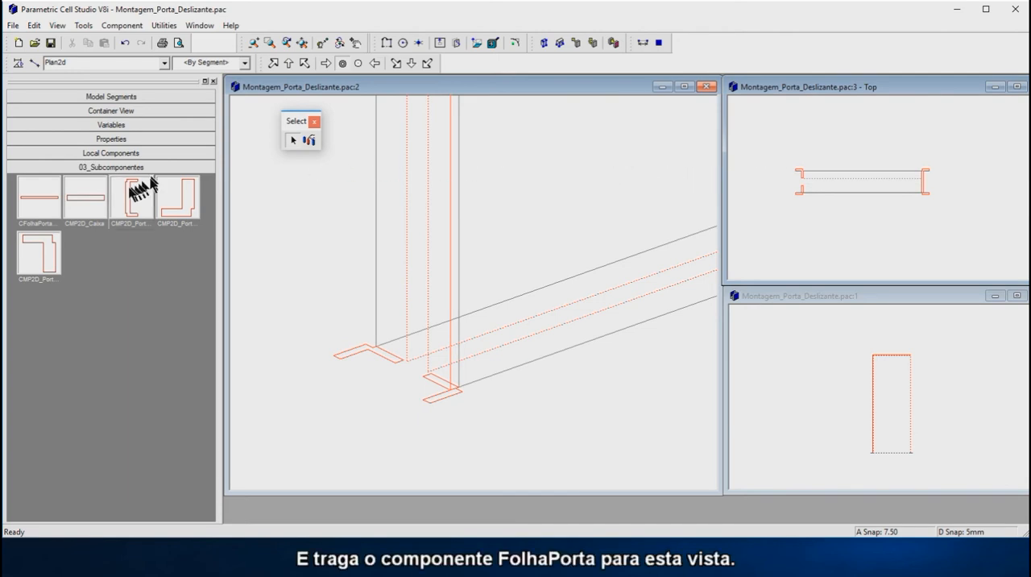
click(44, 196)
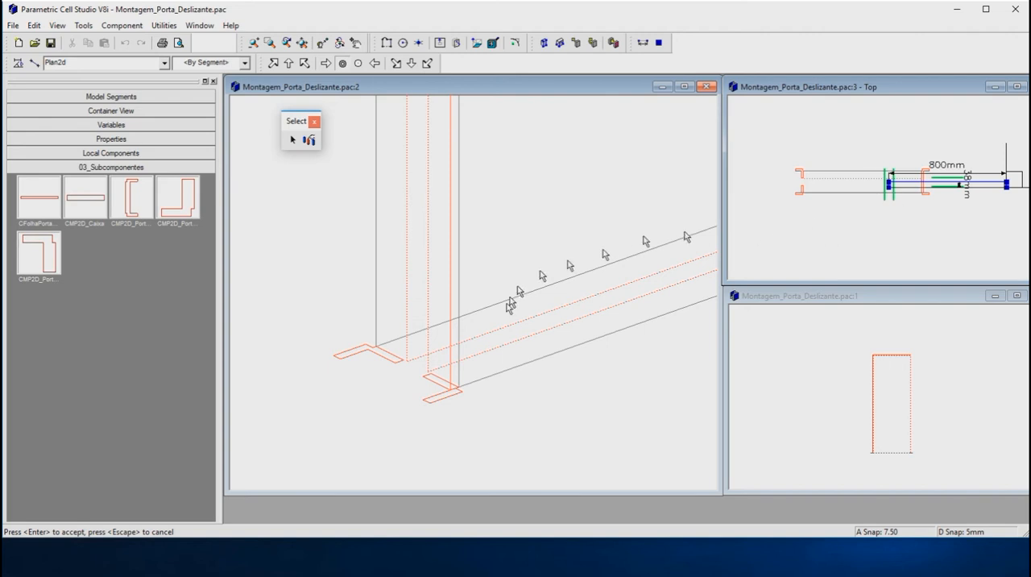
scroll(456, 415, down, 3)
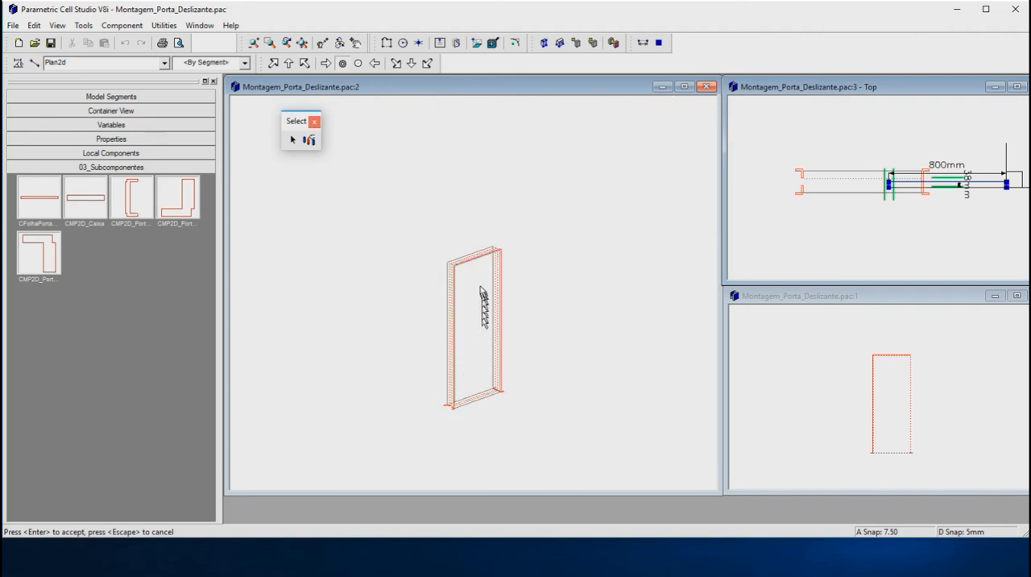
scroll(471, 276, up, 2)
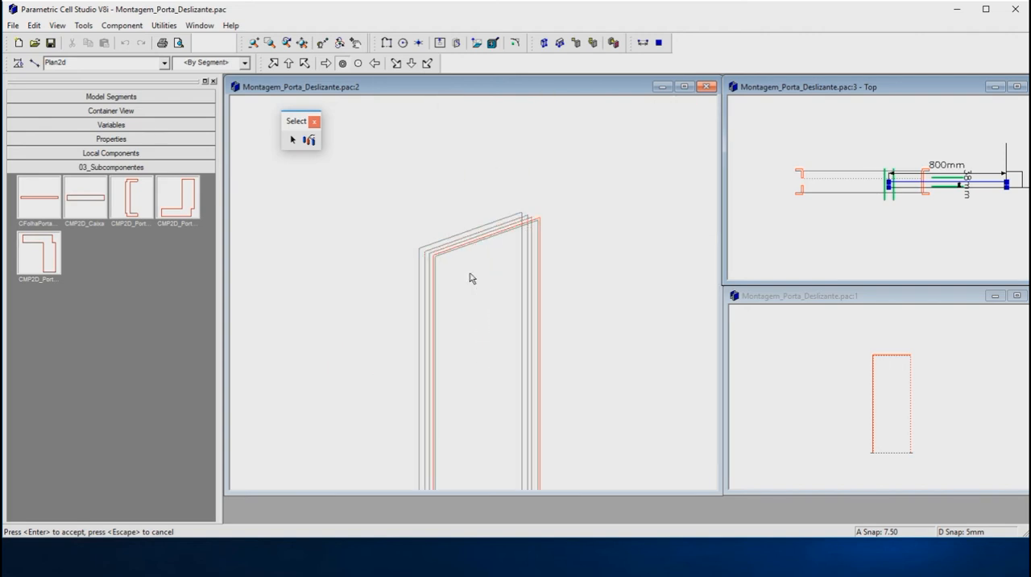
click(925, 231)
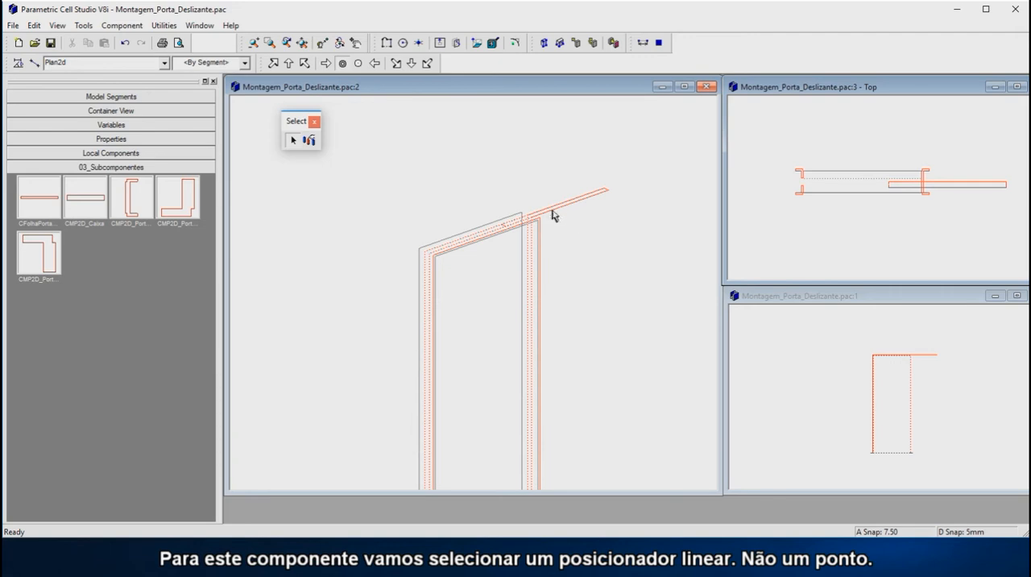
Step: Move the door leaf by its long front edge and snap it to the bottom line of the front central frame path
scroll(531, 221, up, 3)
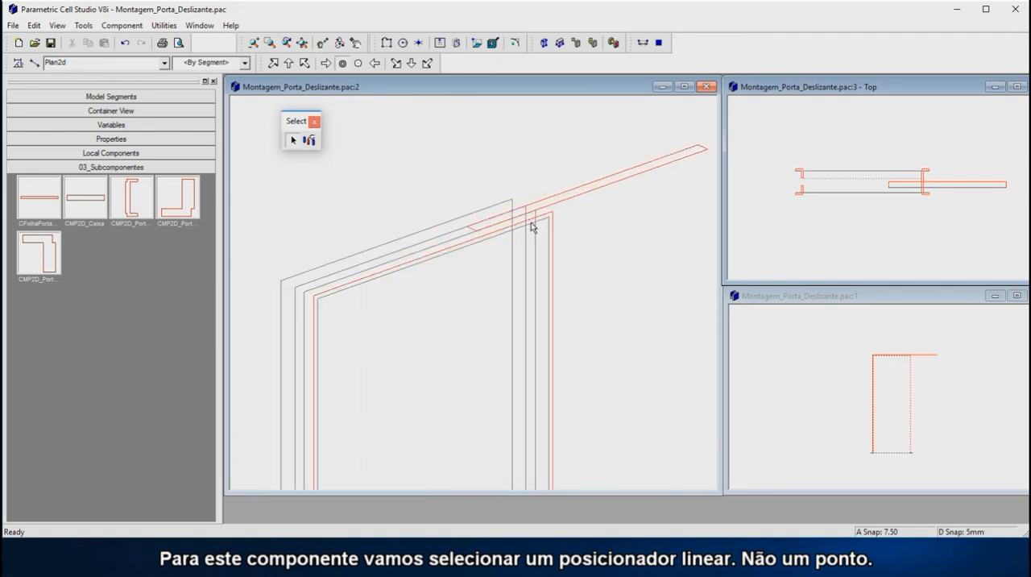
click(600, 192)
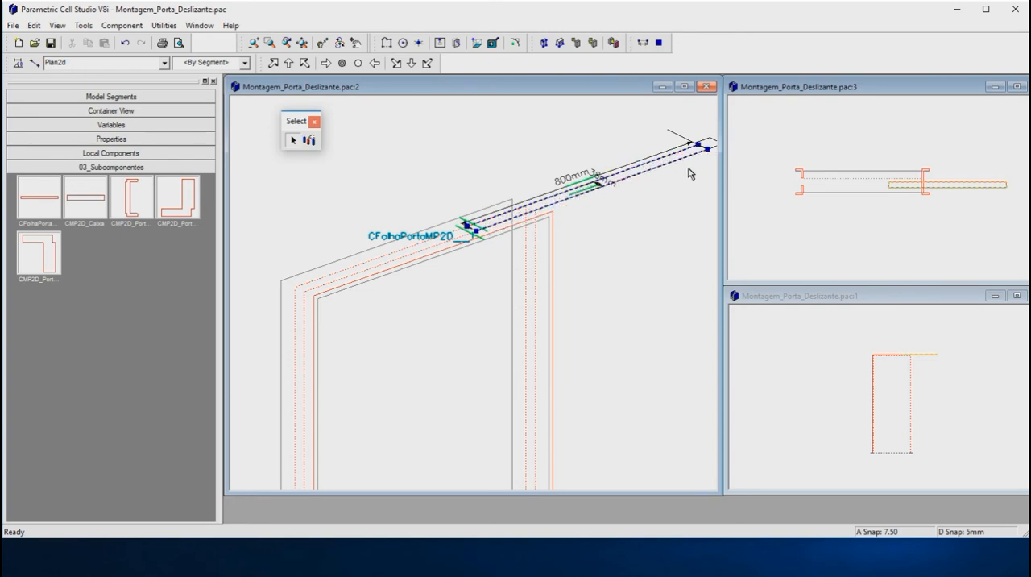
click(622, 179)
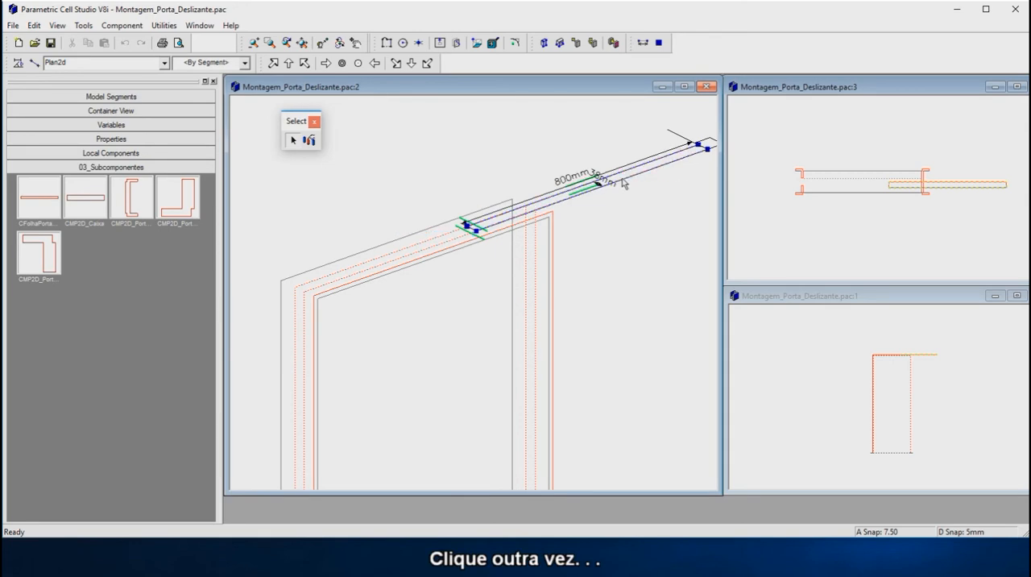
click(567, 205)
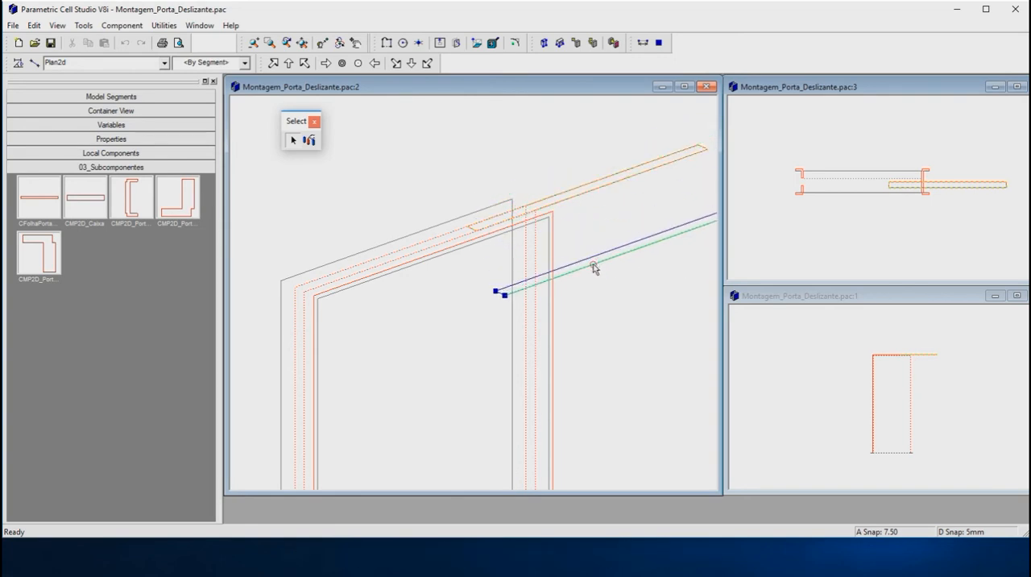
scroll(555, 165, down, 3)
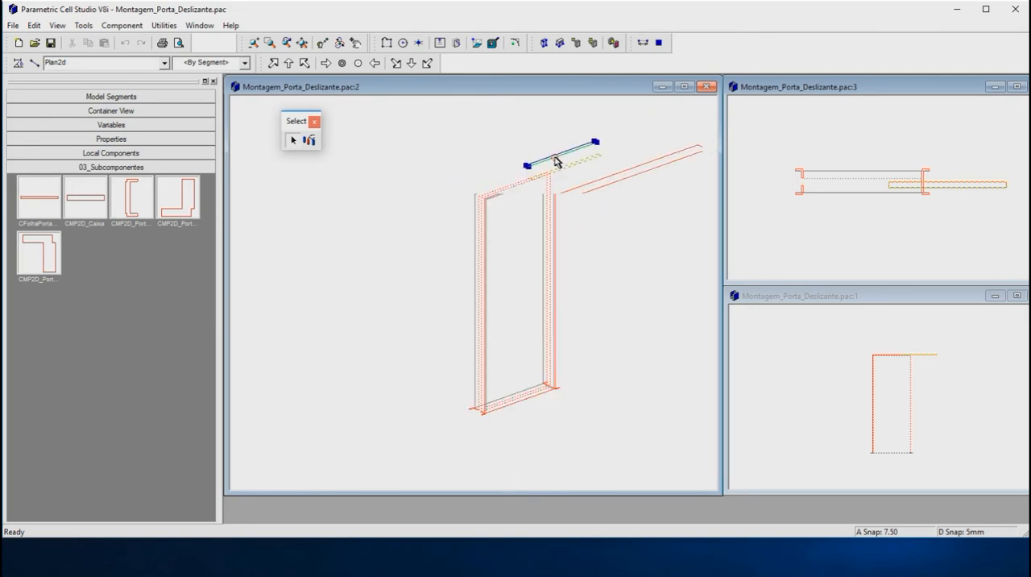
scroll(529, 322, up, 3)
scroll(527, 325, up, 4)
drag(516, 332, 523, 305)
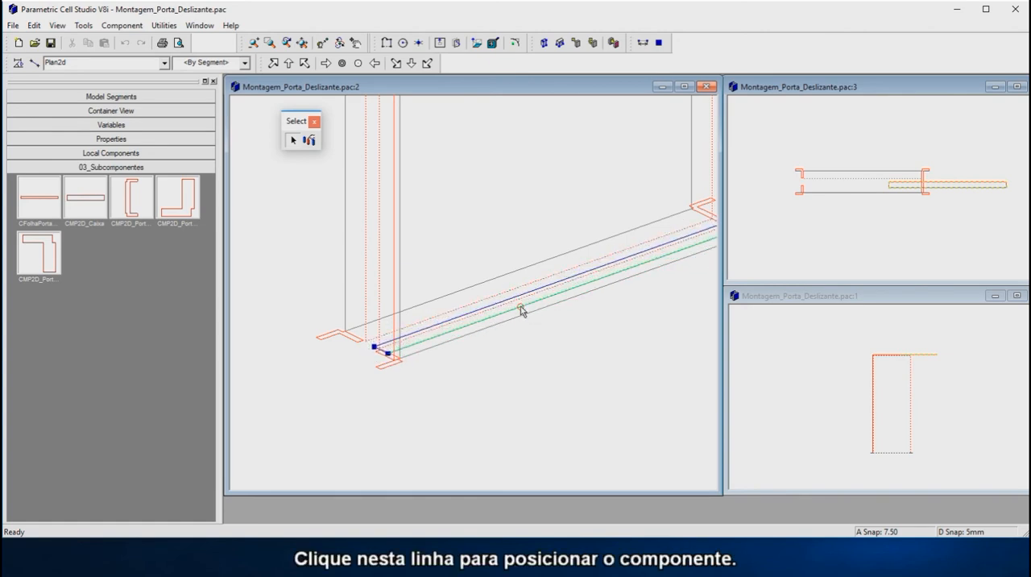
drag(522, 302, 429, 337)
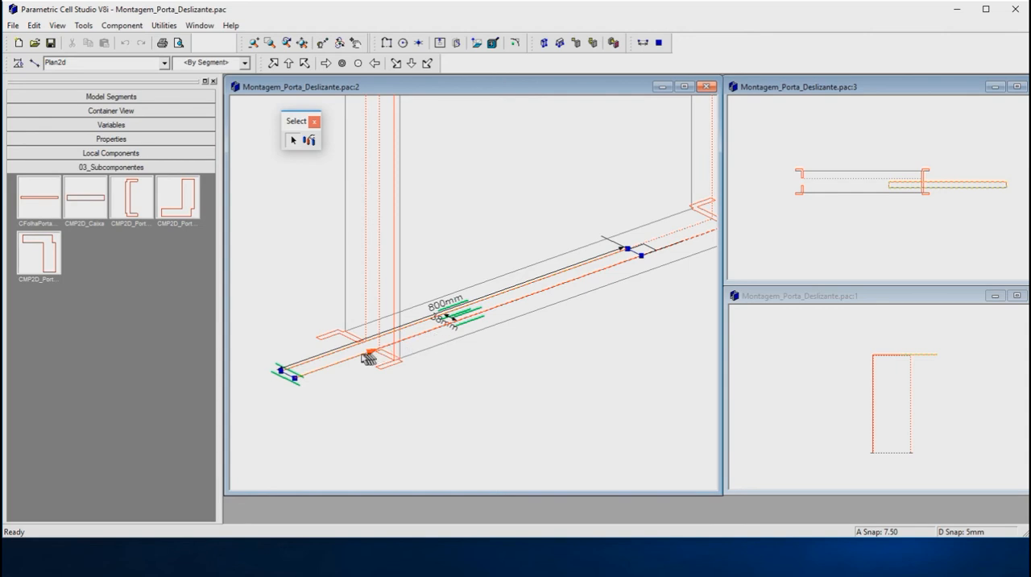
click(499, 363)
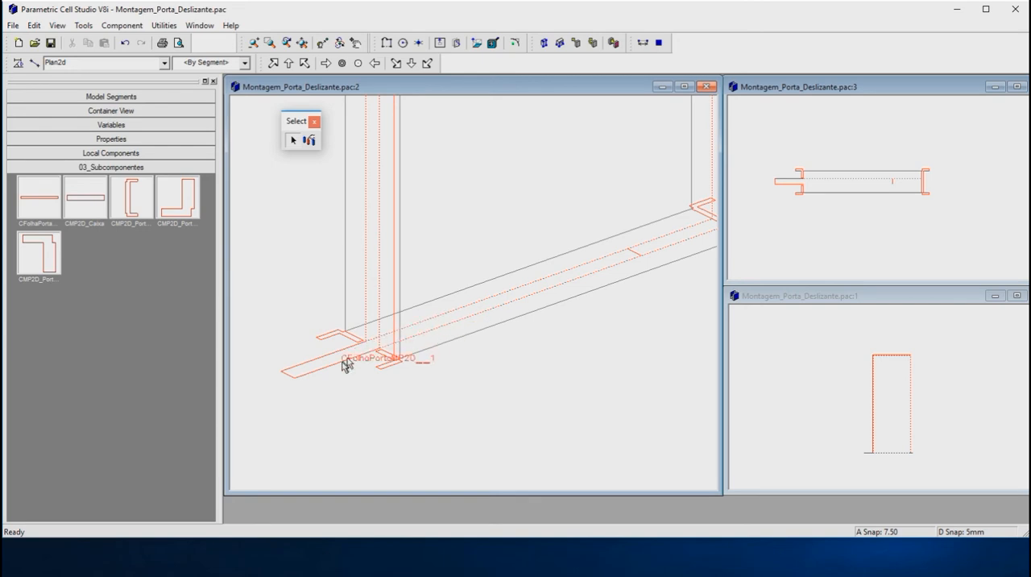
Step: Add the lower-left profile CMP2D_PortoEsqInf_1 to the snap set alongside the two central frame paths
click(310, 141)
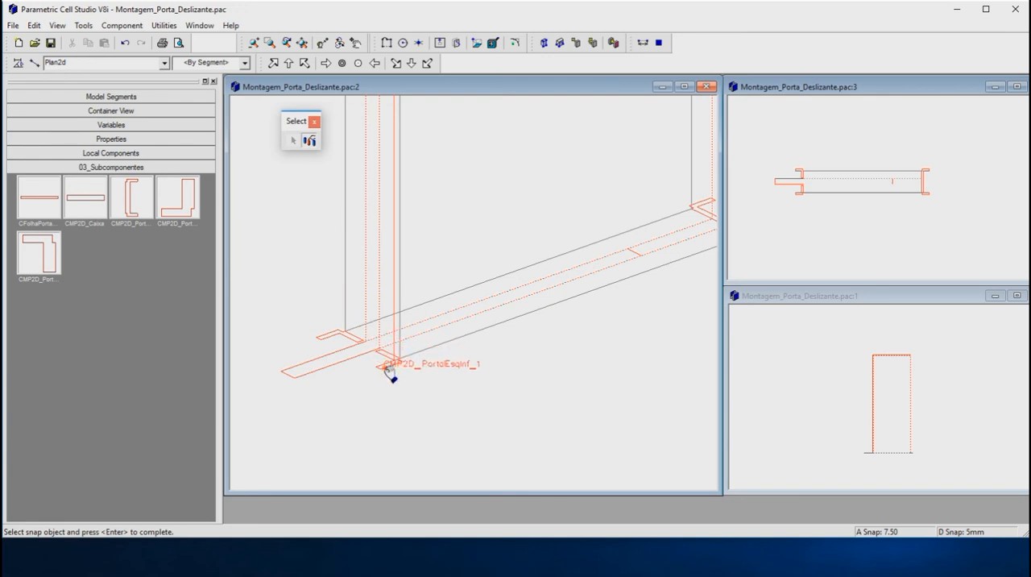
key(ctrl)
scroll(401, 358, up, 2)
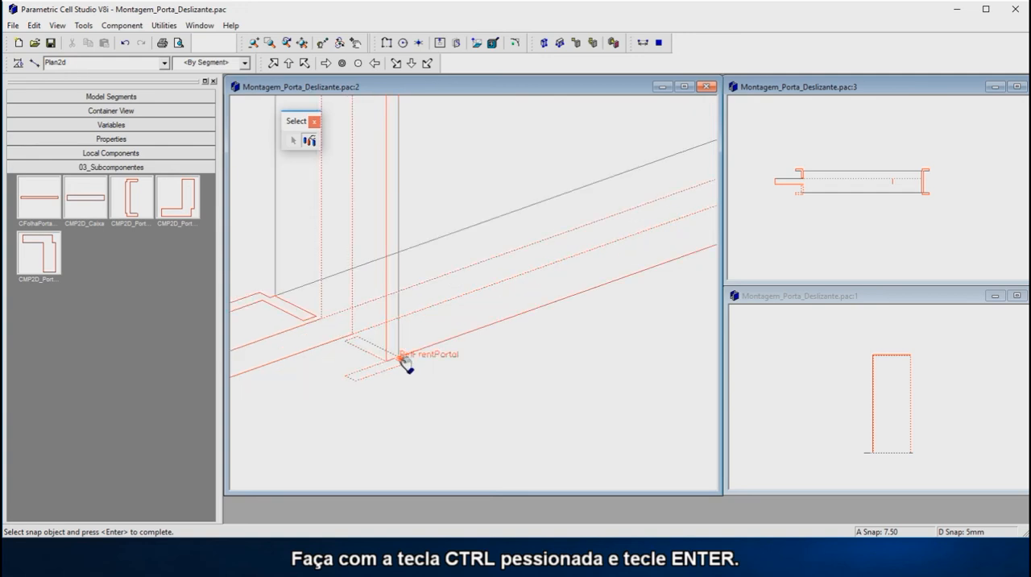
scroll(468, 367, up, 2)
middle_drag(453, 372, 420, 387)
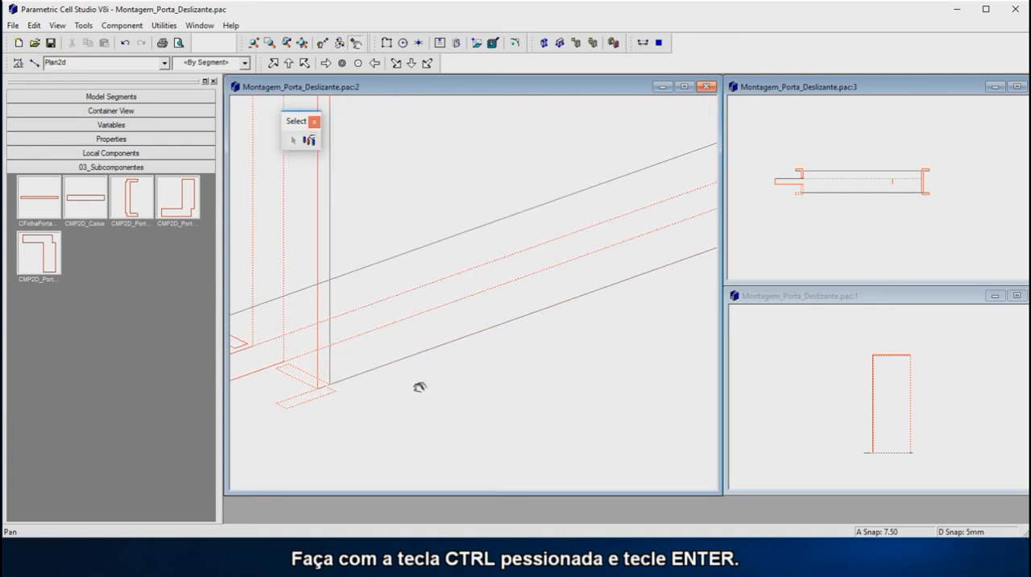
scroll(385, 393, down, 2)
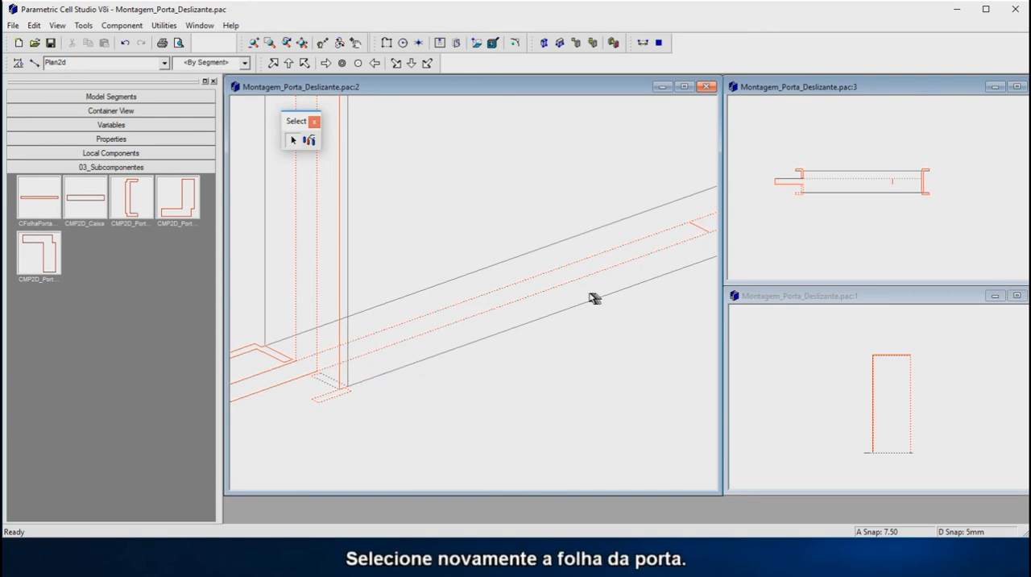
Step: Move the door leaf by its right front corner along the central path to 100 mm from the left corner at the lower-left profile
click(699, 233)
drag(701, 232, 696, 266)
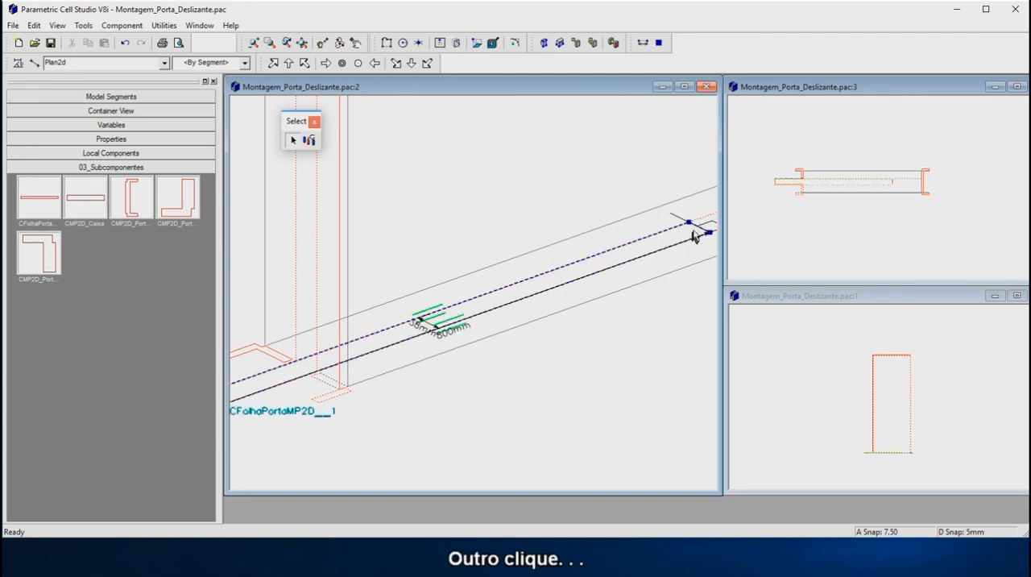
click(701, 231)
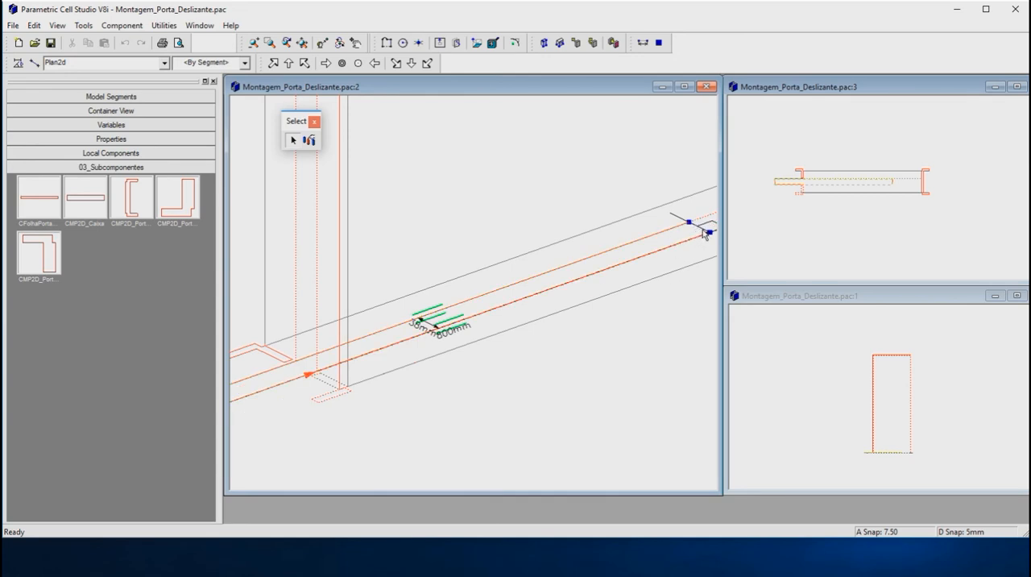
drag(709, 234, 493, 317)
scroll(417, 344, up, 3)
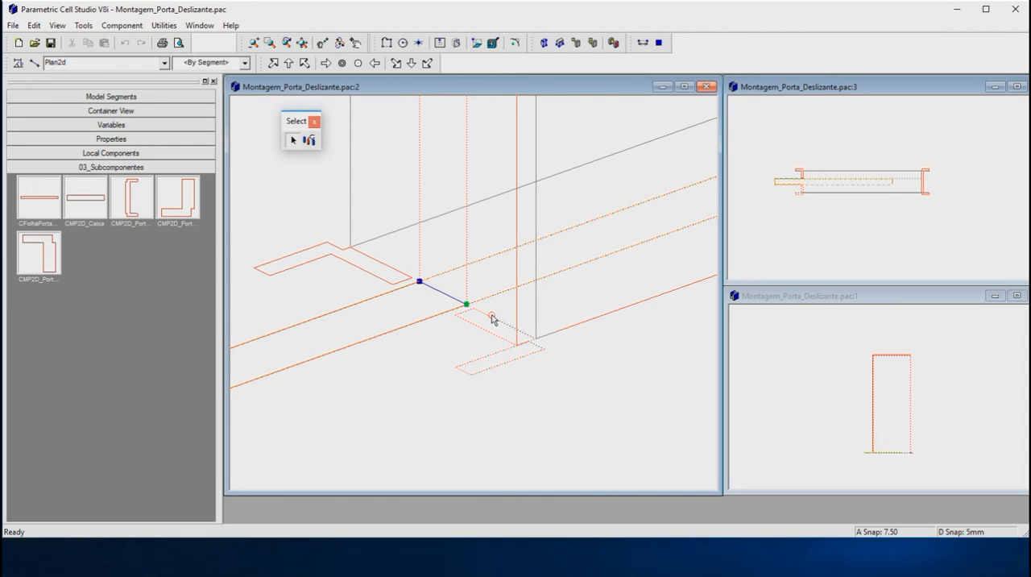
drag(497, 318, 628, 279)
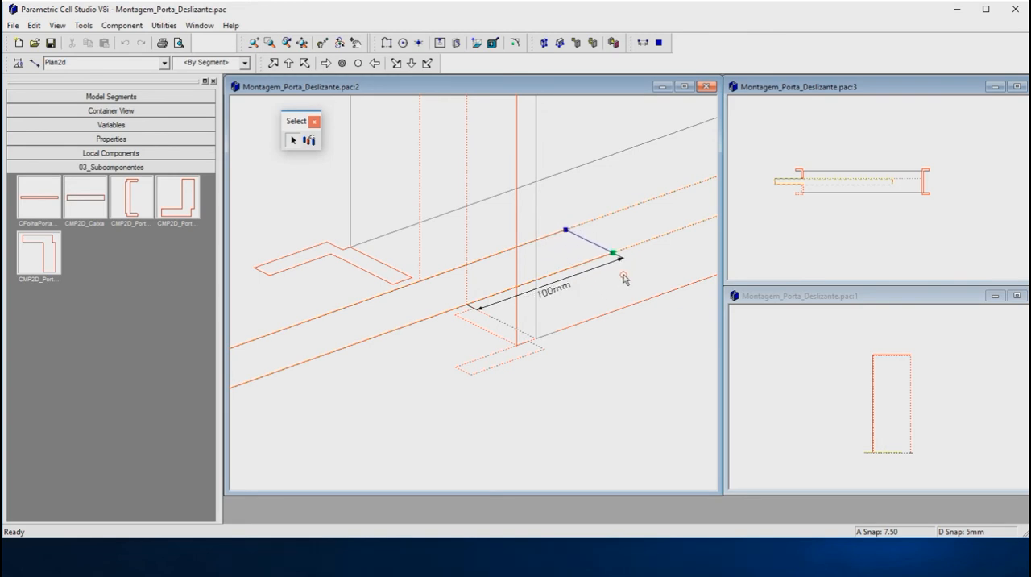
drag(624, 276, 623, 276)
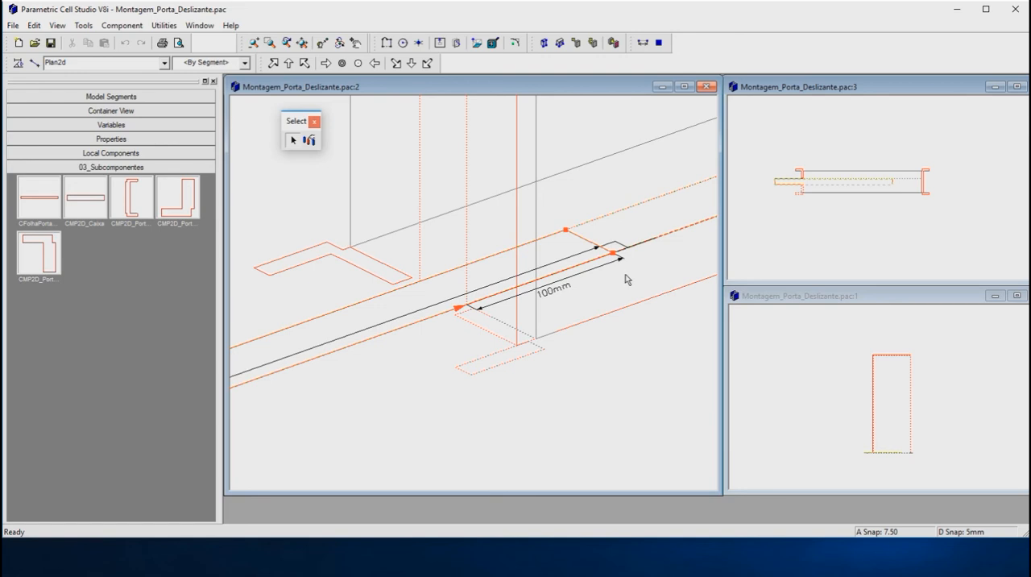
click(626, 278)
click(626, 276)
Step: Insert the CMP2D_Caixa box subcomponent from 03_Subcomponentes in the Top orientation
scroll(559, 292, down, 3)
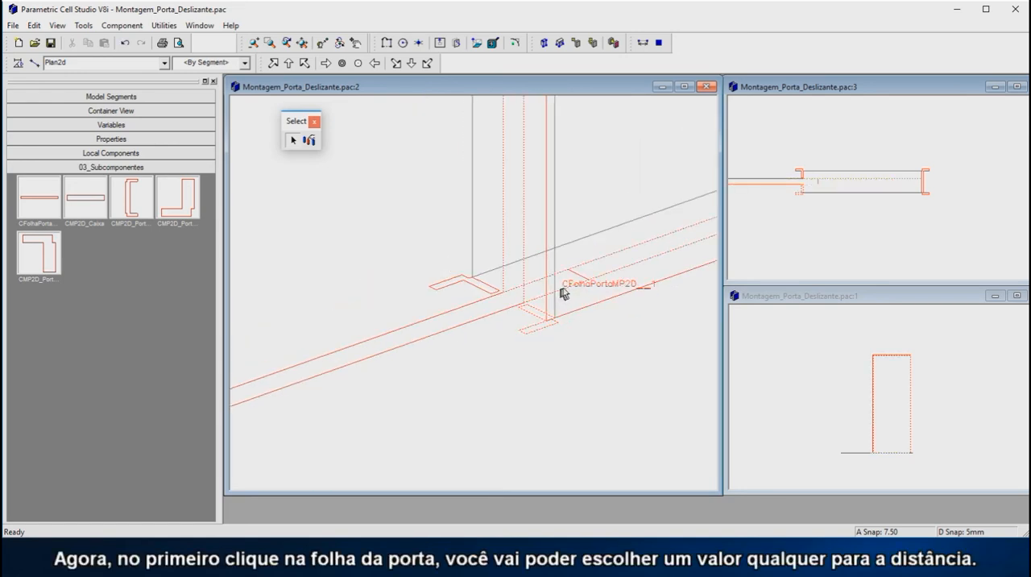
scroll(911, 239, down, 3)
scroll(836, 202, up, 3)
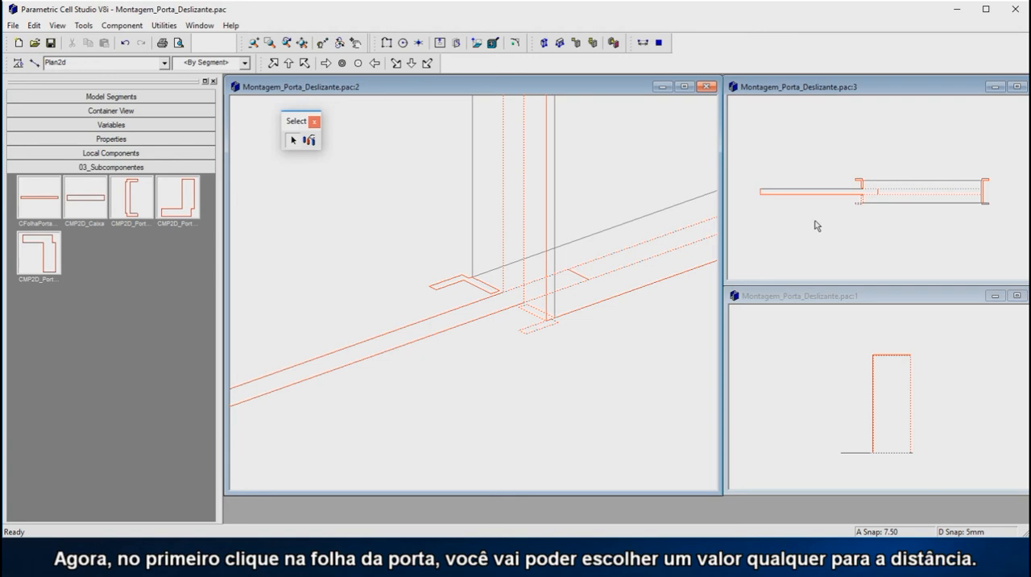
scroll(621, 305, down, 1)
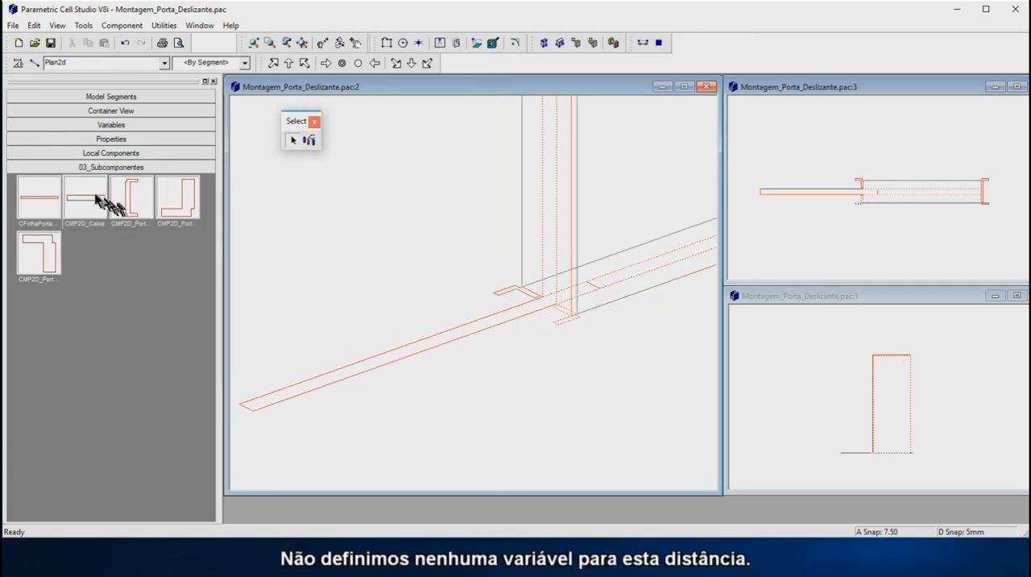
drag(94, 203, 874, 134)
click(878, 86)
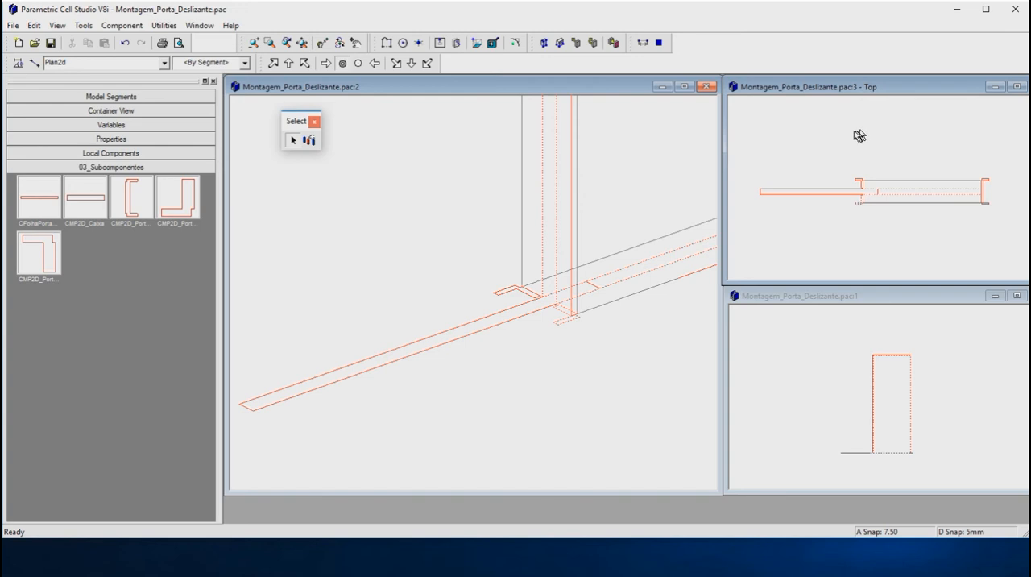
click(93, 198)
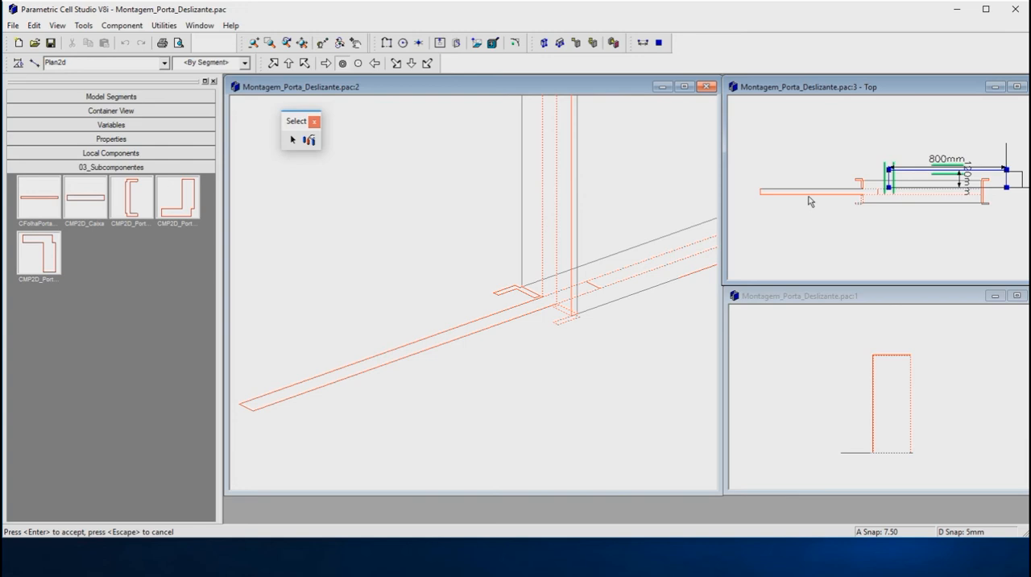
key(Return)
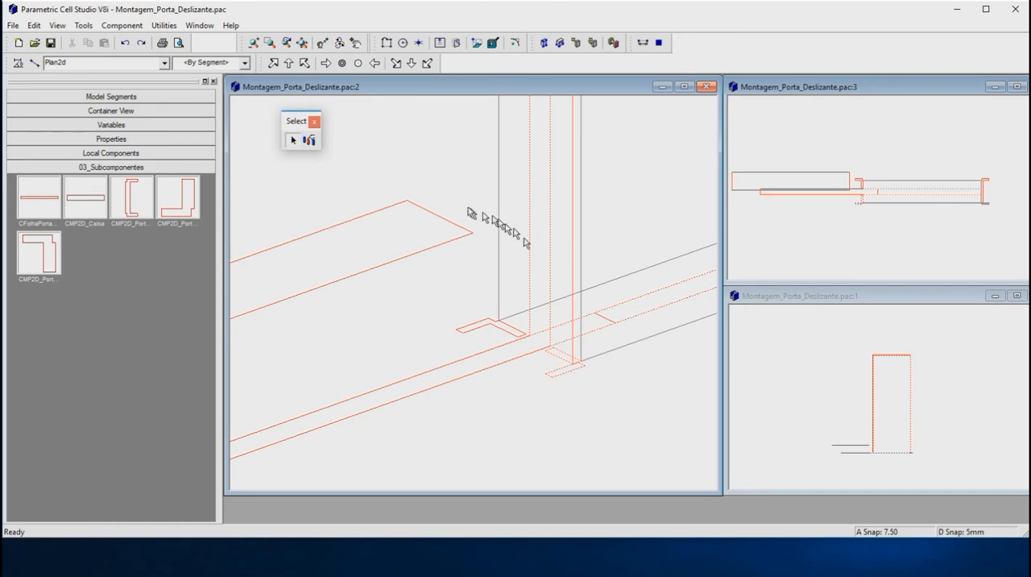
Step: Move the box by its short right end edge and snap it to the inner edge line of the lower-left profile CMP2D_PortalEsqInf_1
click(425, 211)
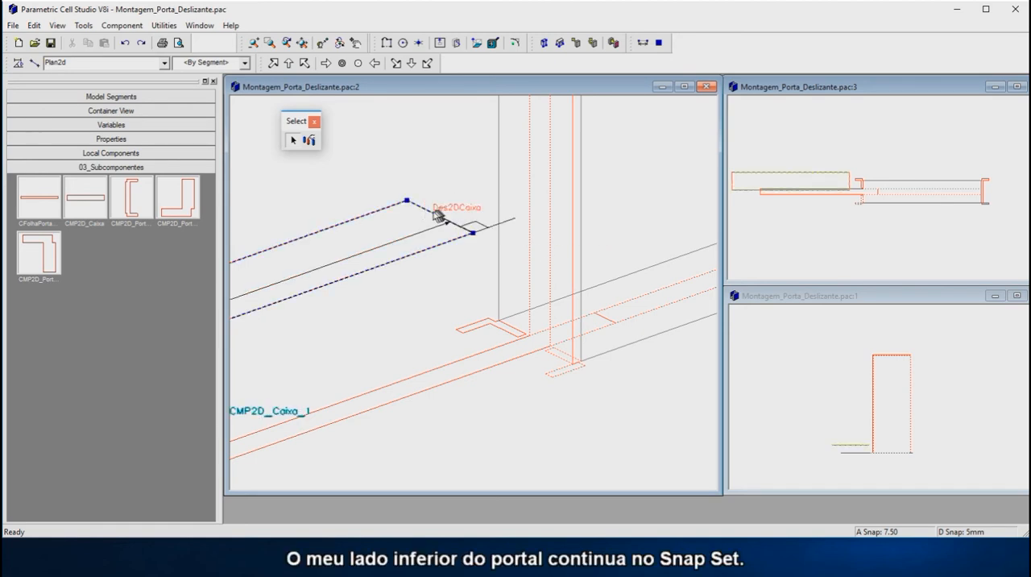
click(432, 216)
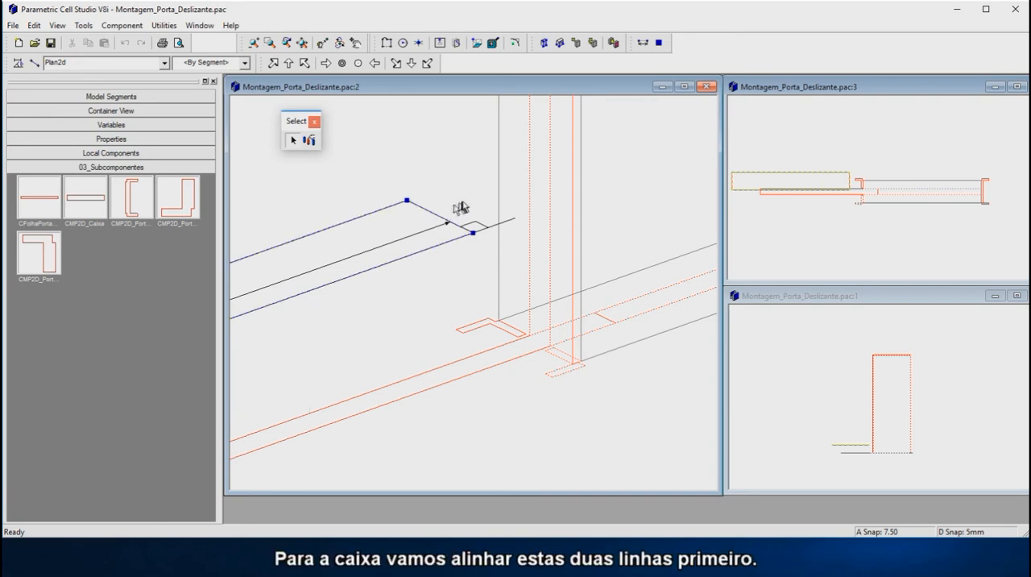
drag(438, 215, 557, 361)
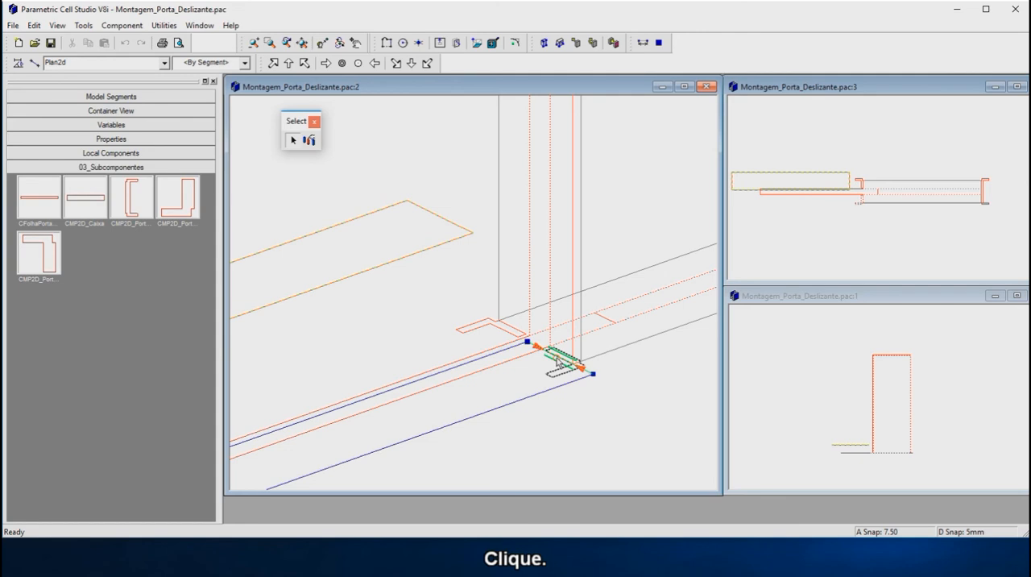
click(557, 363)
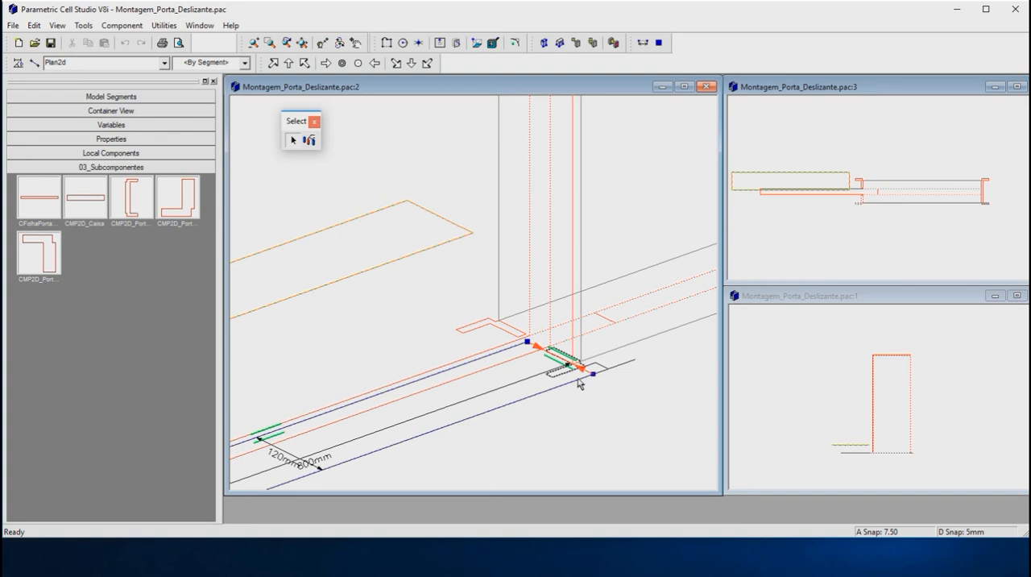
Step: Move the box by its right front corner along the lower-left profile's edge line to a 25 mm offset and deselect it
drag(580, 385, 562, 373)
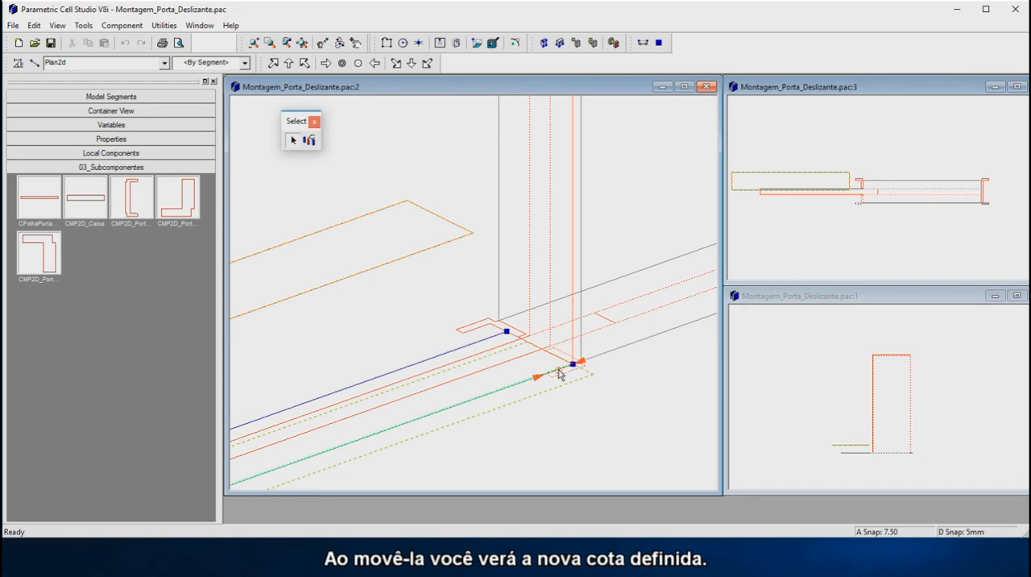
mouse_move(558, 370)
mouse_down()
mouse_move(538, 360)
mouse_move(555, 366)
mouse_up()
drag(451, 400, 534, 369)
click(536, 369)
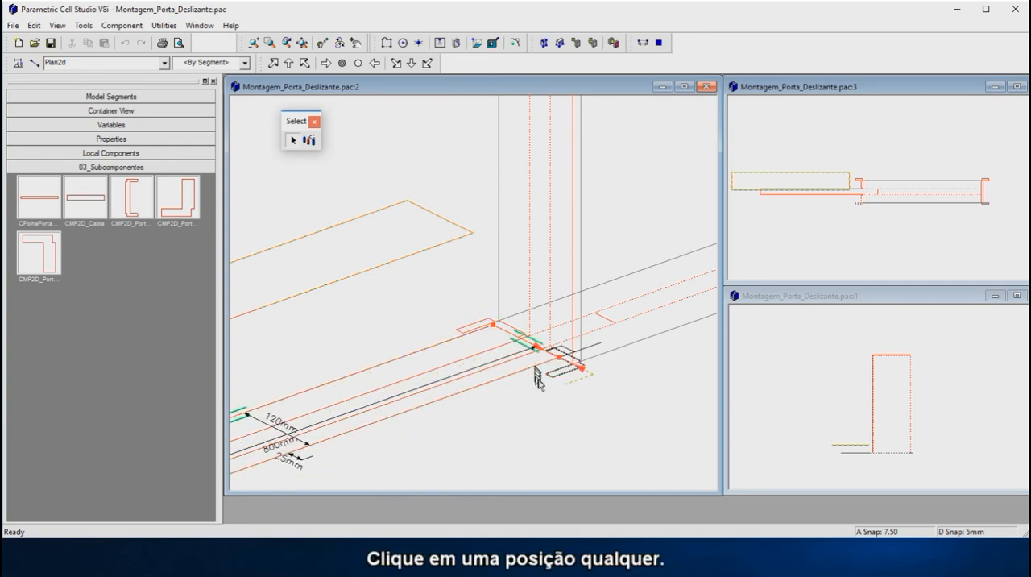
click(566, 403)
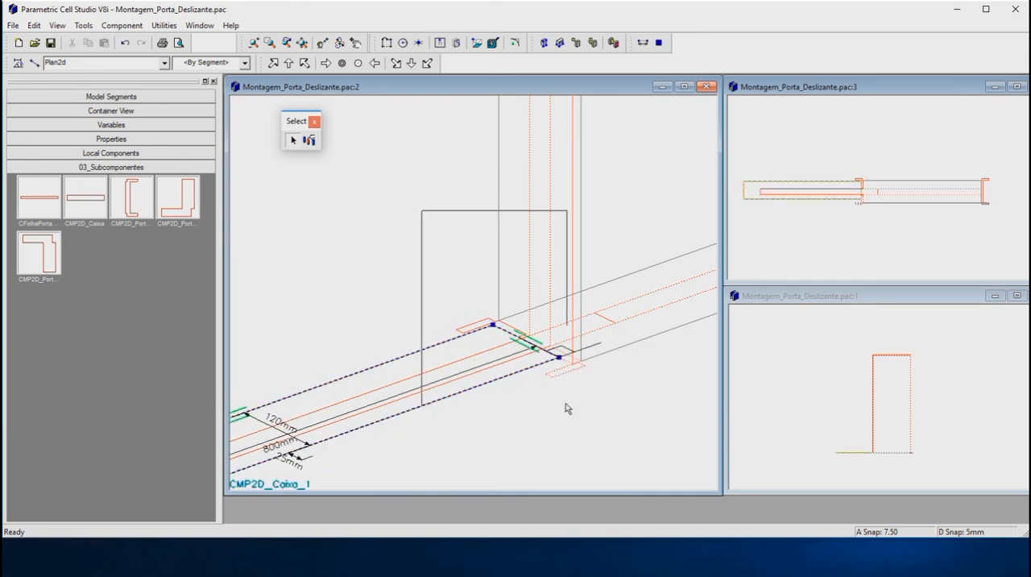
click(566, 403)
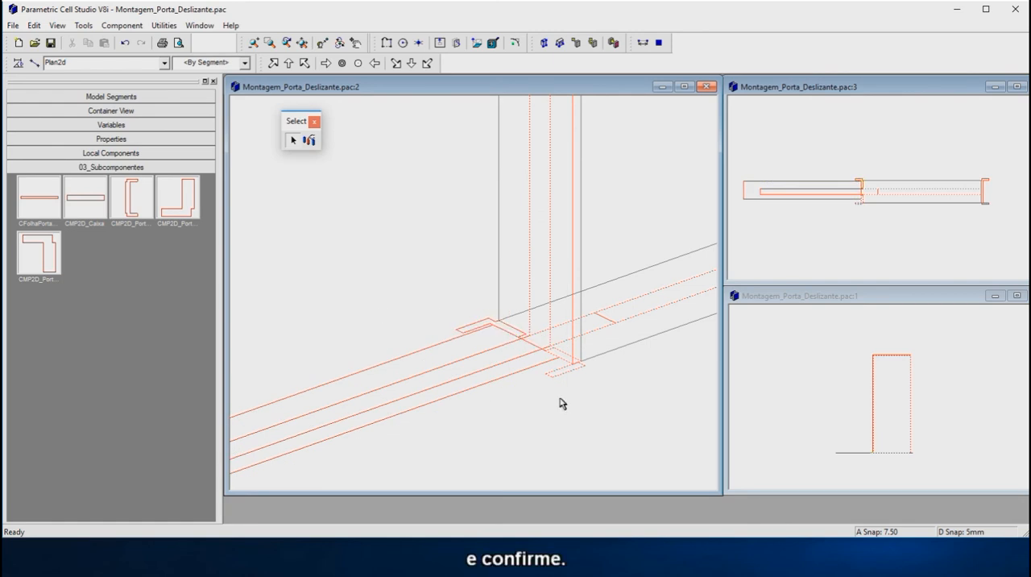
Step: Set the box's offset dimension from the lower-left profile to 15 mm and deselect the box
click(365, 428)
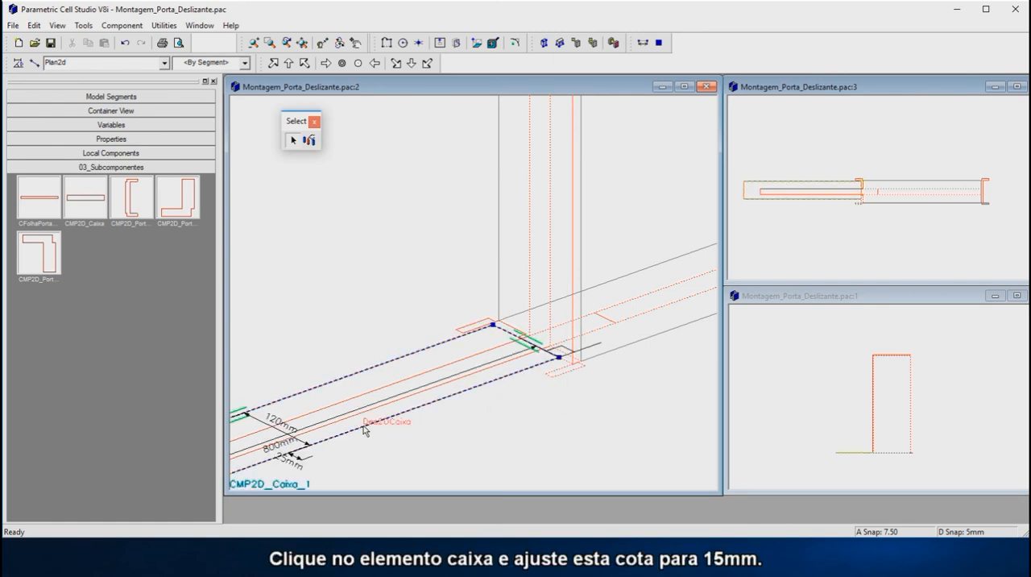
click(285, 461)
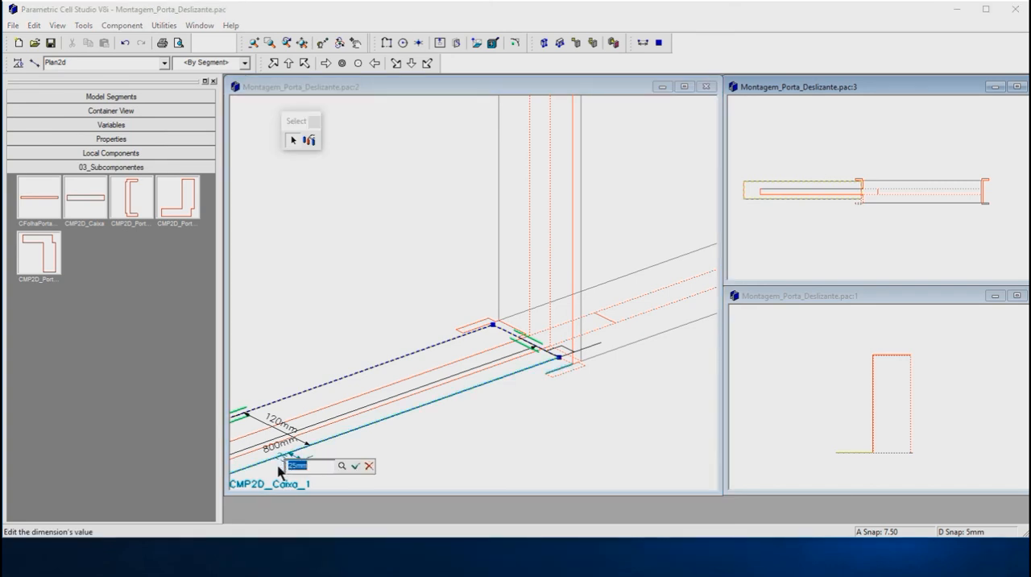
text(15)
click(356, 466)
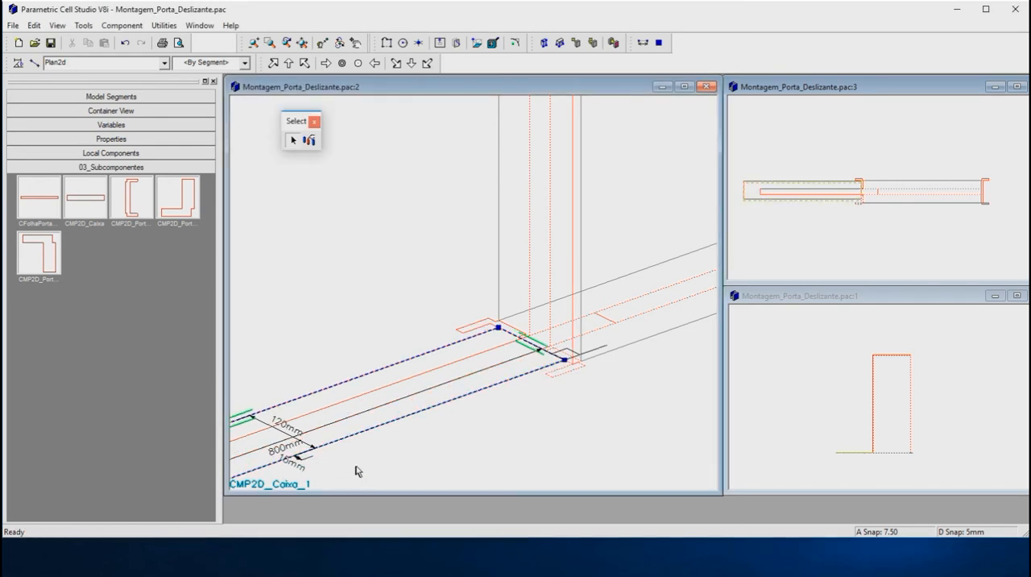
click(501, 449)
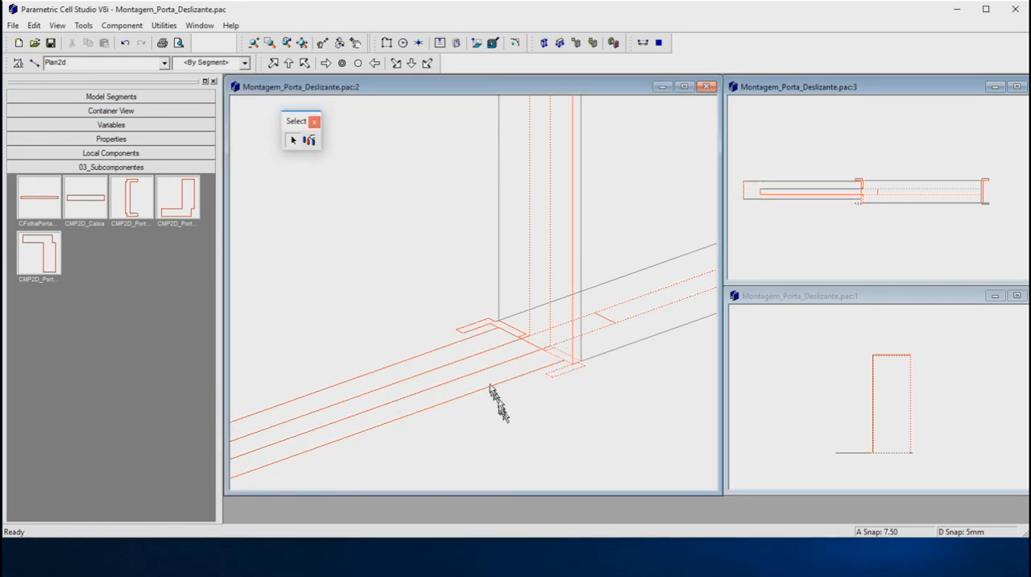
Step: Widen the Top view window and fit the plan section of the door in it to examine the assembled frame, leaf and box
scroll(874, 223, down, 2)
scroll(876, 219, up, 3)
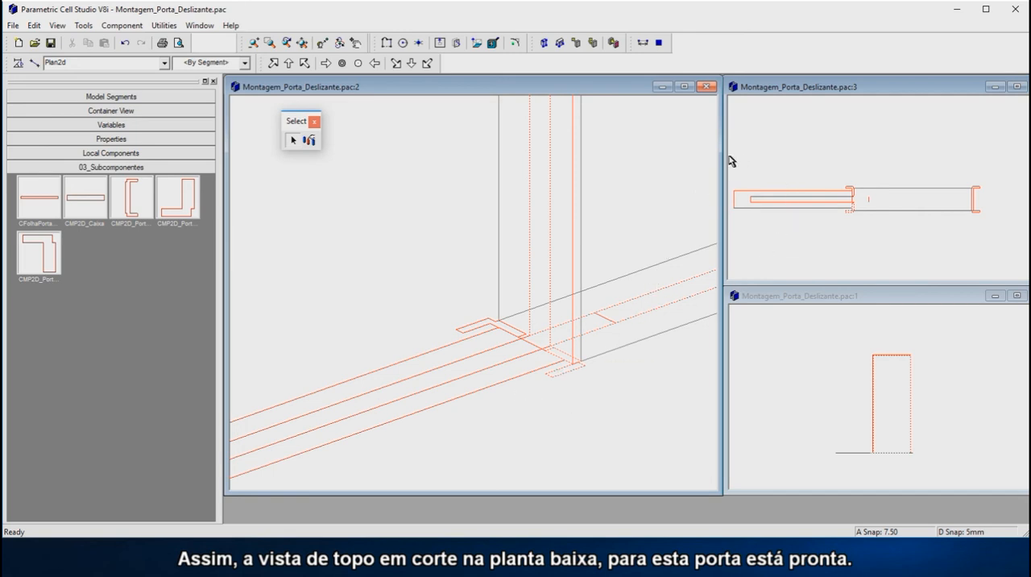
drag(725, 156, 323, 155)
scroll(642, 211, up, 4)
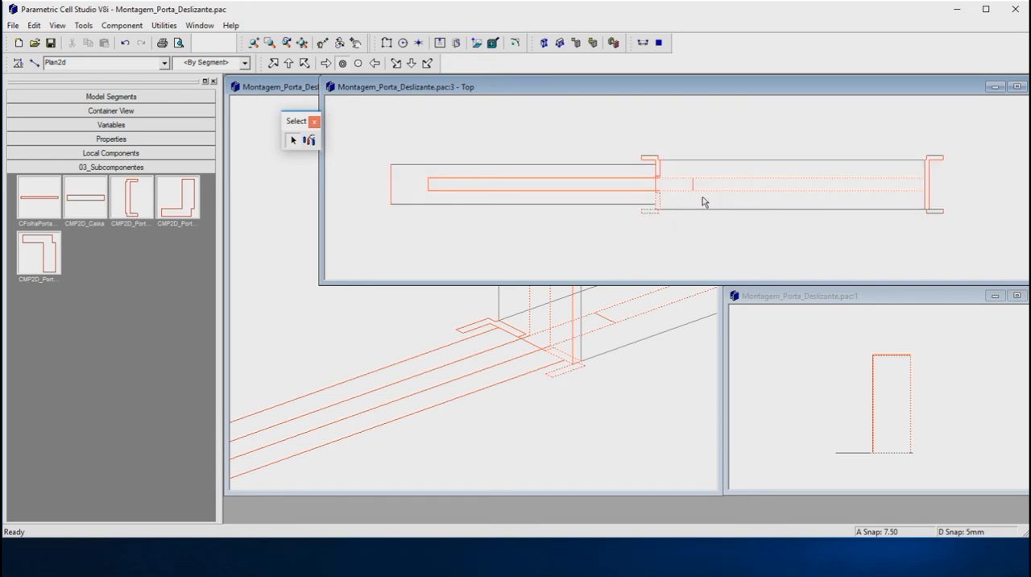
scroll(702, 197, up, 2)
scroll(690, 208, down, 2)
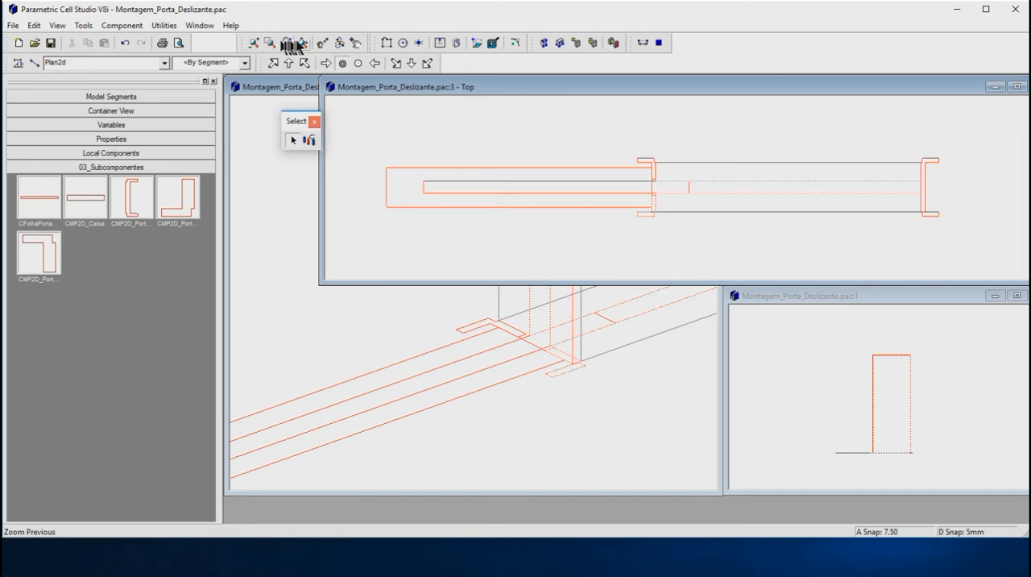
click(303, 45)
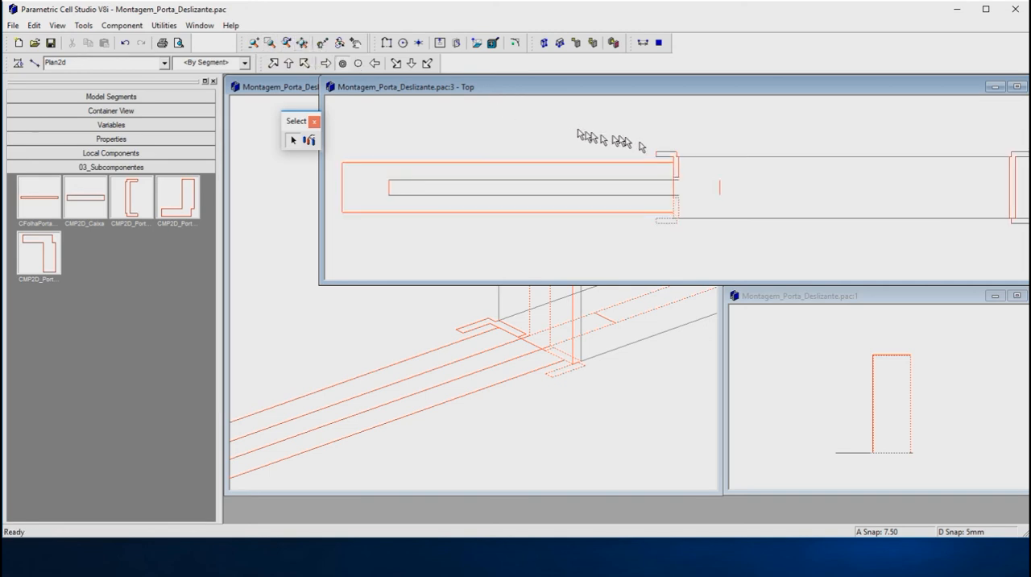
Step: Remove the remaining frame paths and the lower-left profile from the snap set
drag(621, 89, 565, 154)
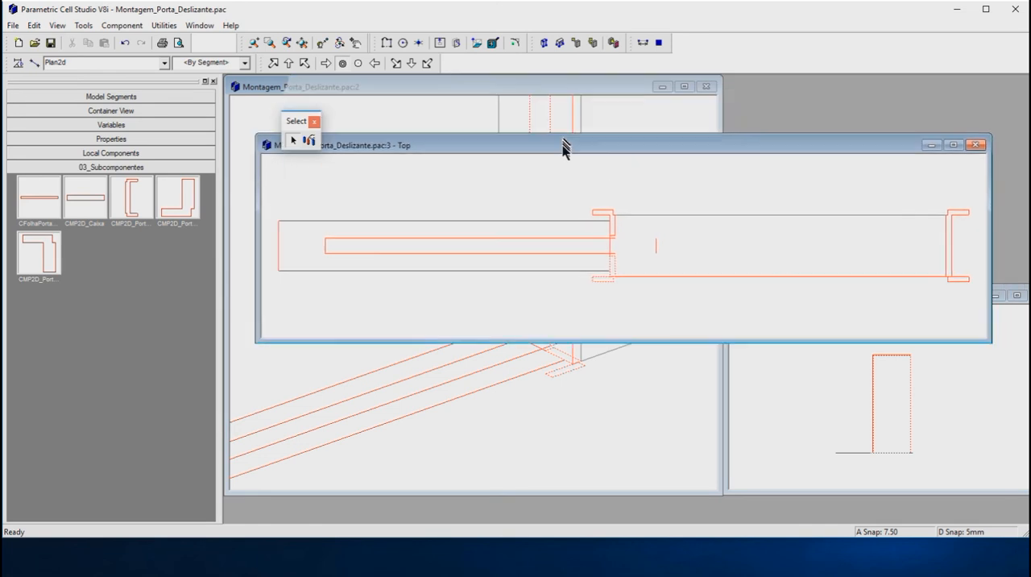
click(311, 141)
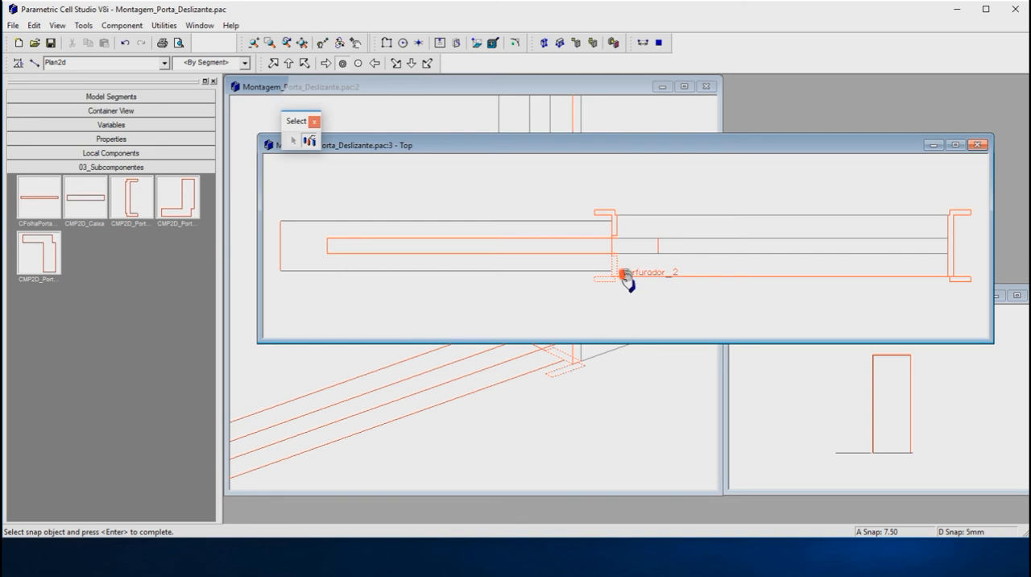
click(646, 310)
Step: Restore the Top view window beside the 3D view, finish editing the snap set and return to element selection
drag(529, 151, 564, 93)
drag(293, 284, 725, 284)
scroll(624, 307, down, 5)
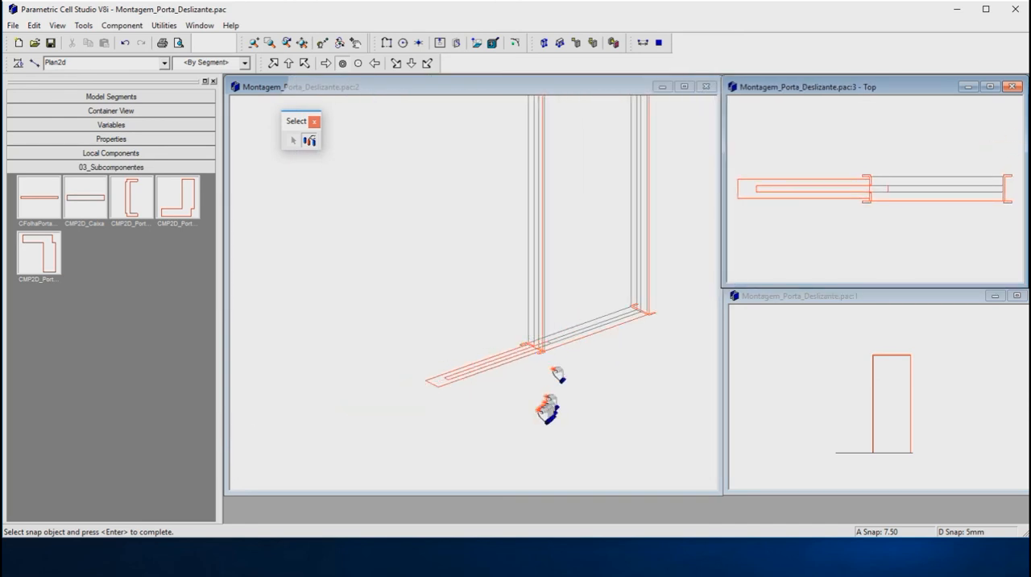
scroll(532, 411, down, 2)
scroll(626, 285, up, 2)
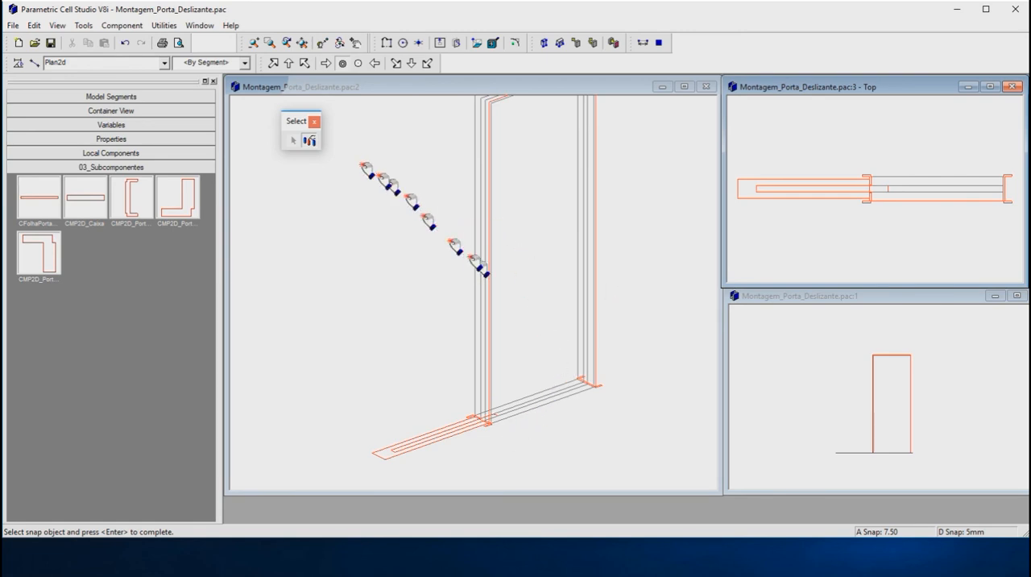
click(294, 141)
click(309, 141)
right_click(331, 196)
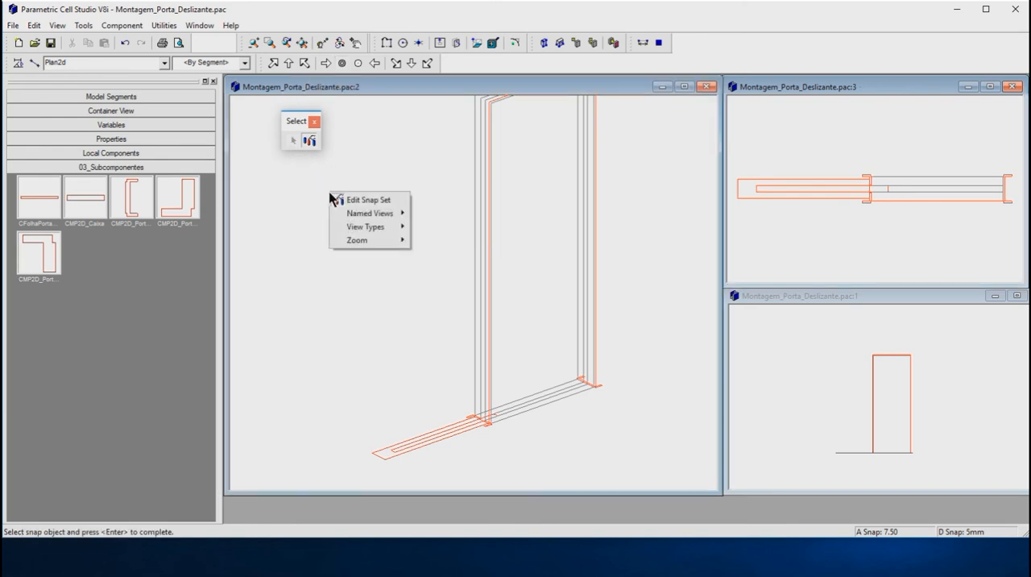
click(293, 143)
click(295, 146)
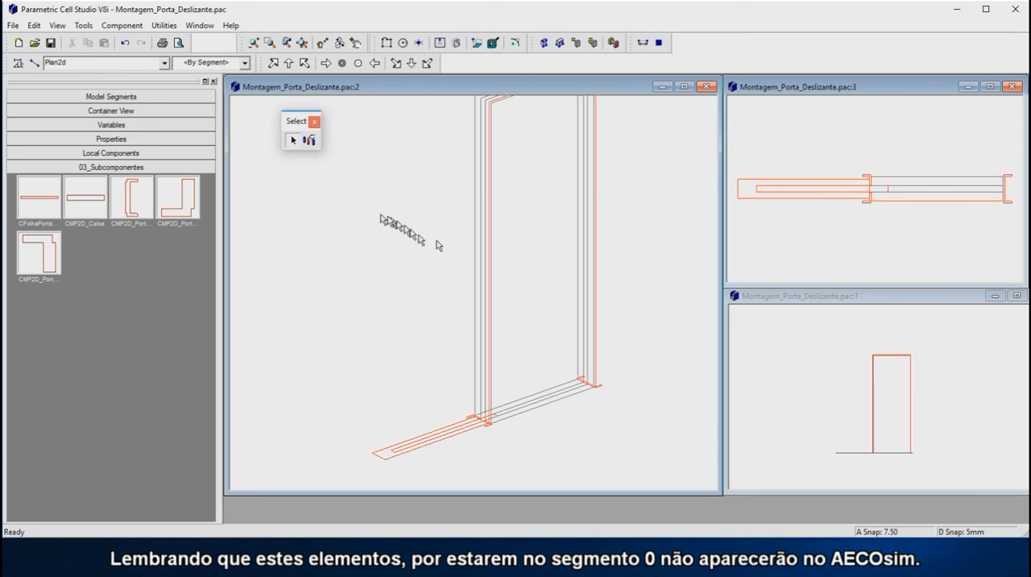
Step: Examine the elements of Segment_0 in the model segments by highlighting Perfurador_2, the four reference paths and RoughOpening_AberturaDoPortal
click(139, 98)
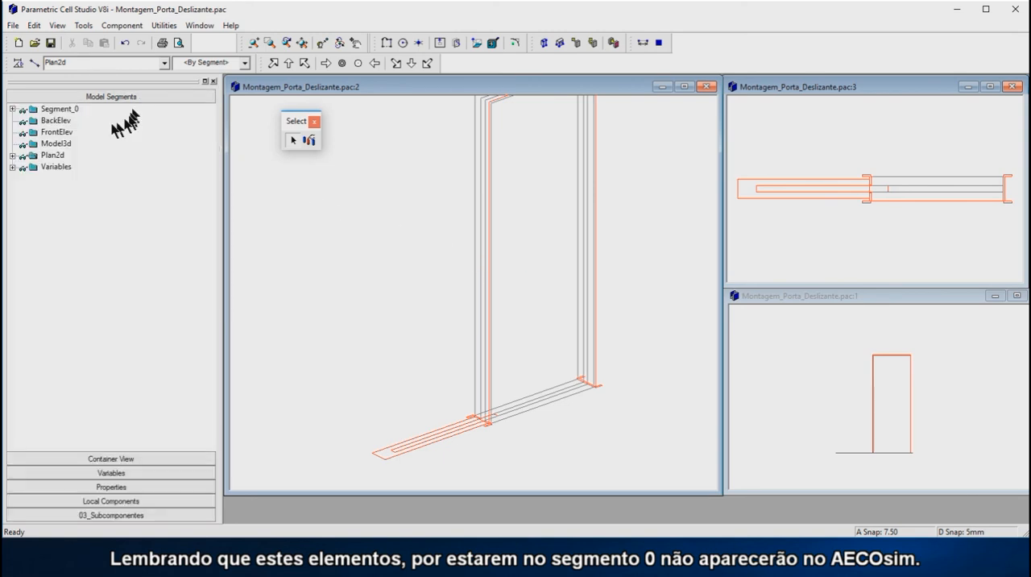
click(12, 109)
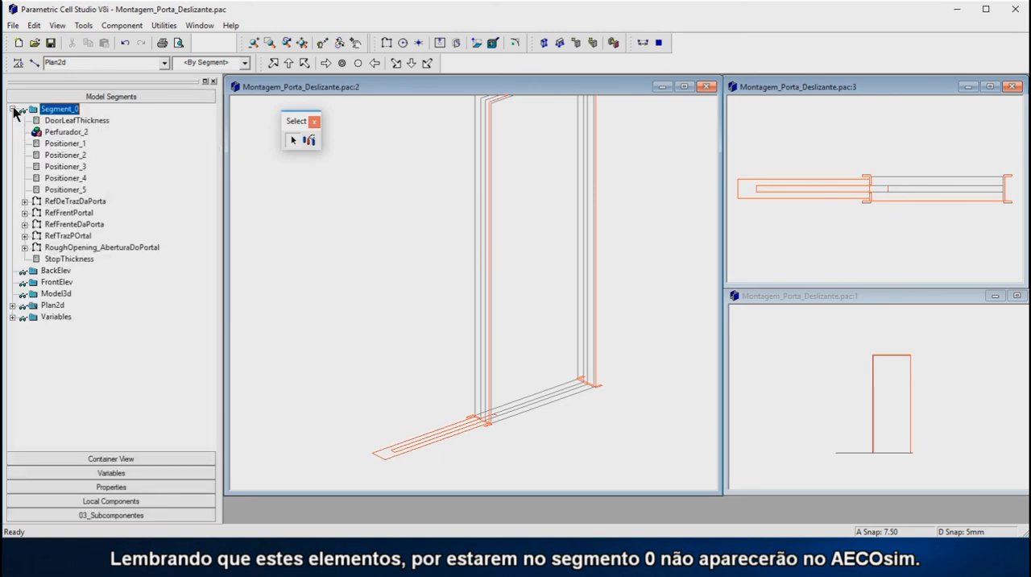
click(64, 134)
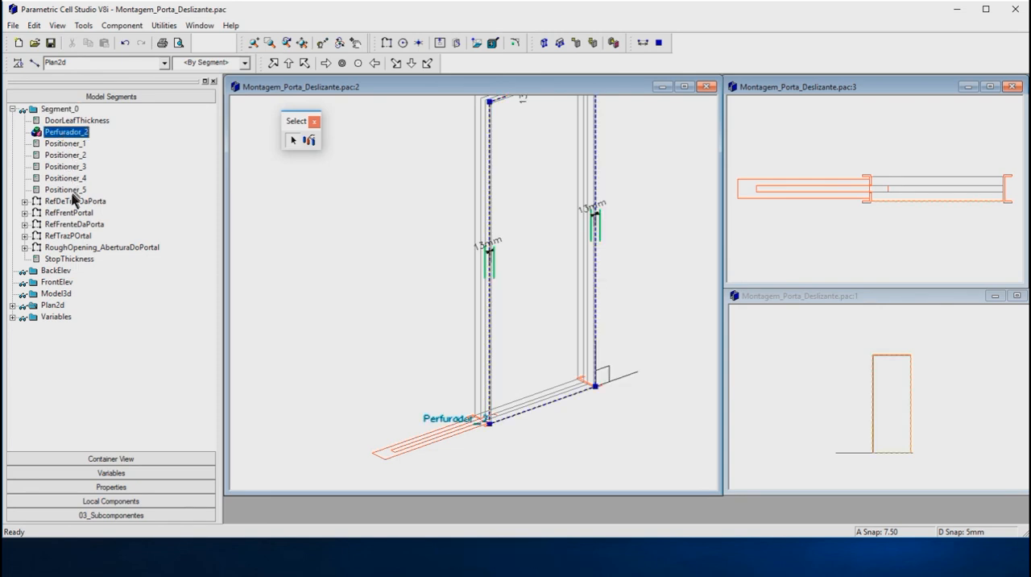
click(72, 200)
click(72, 212)
click(75, 223)
click(74, 236)
click(77, 248)
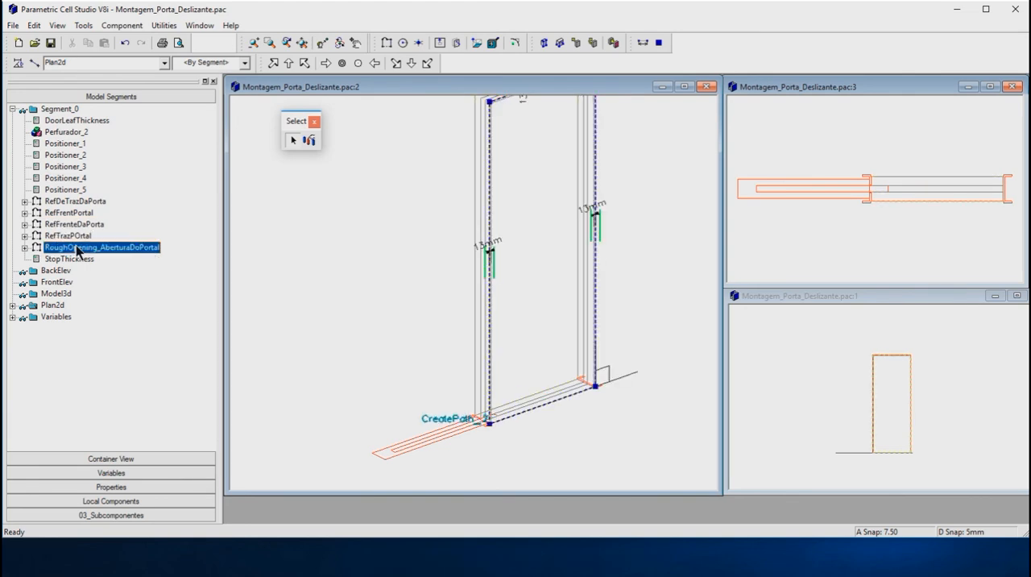
click(75, 249)
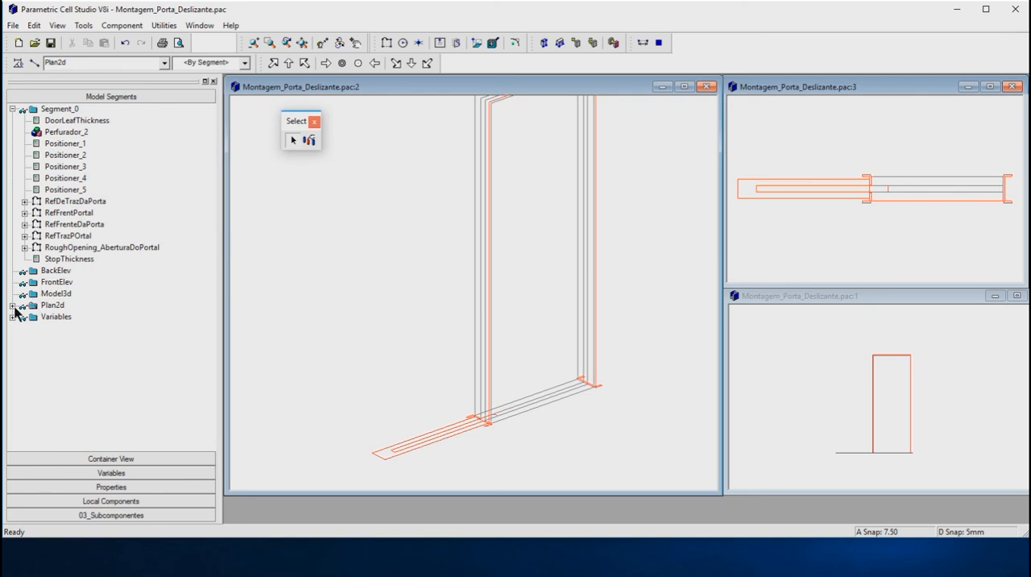
Step: Examine the Plan2d segment's contents by highlighting its door leaf, box and three frame components and the Des2DCaixa path
click(12, 306)
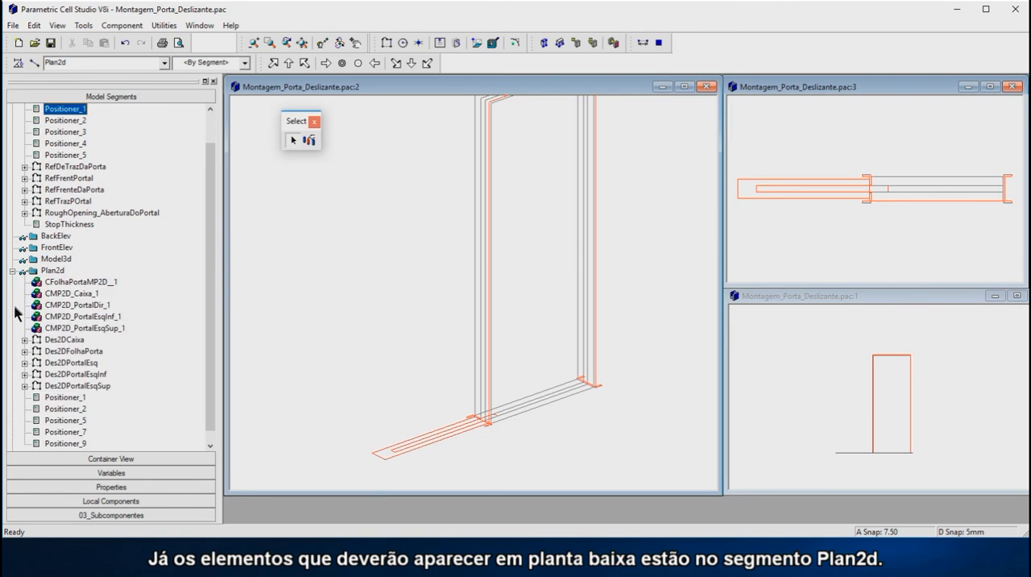
click(62, 284)
click(62, 294)
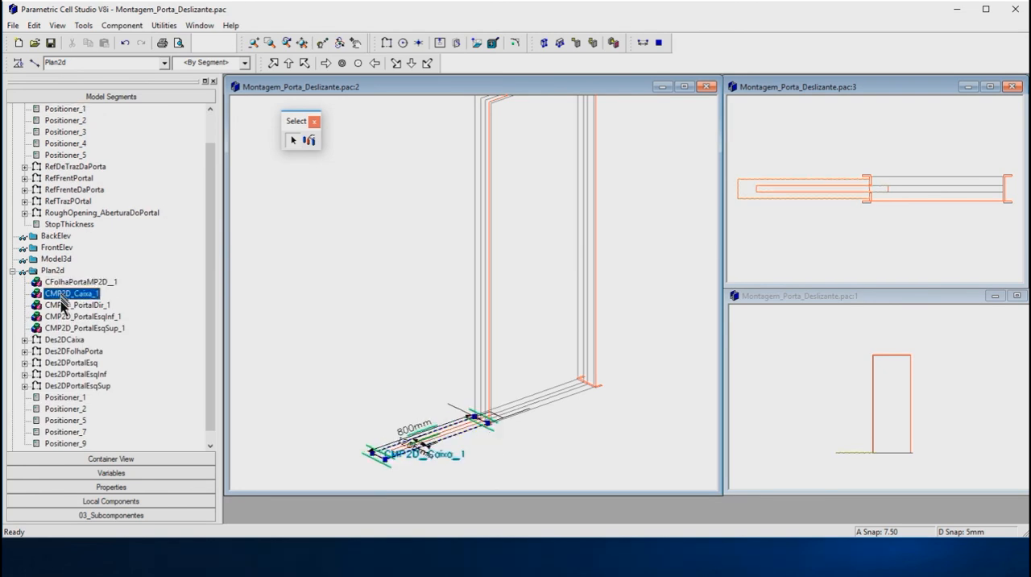
click(62, 305)
click(67, 319)
click(68, 329)
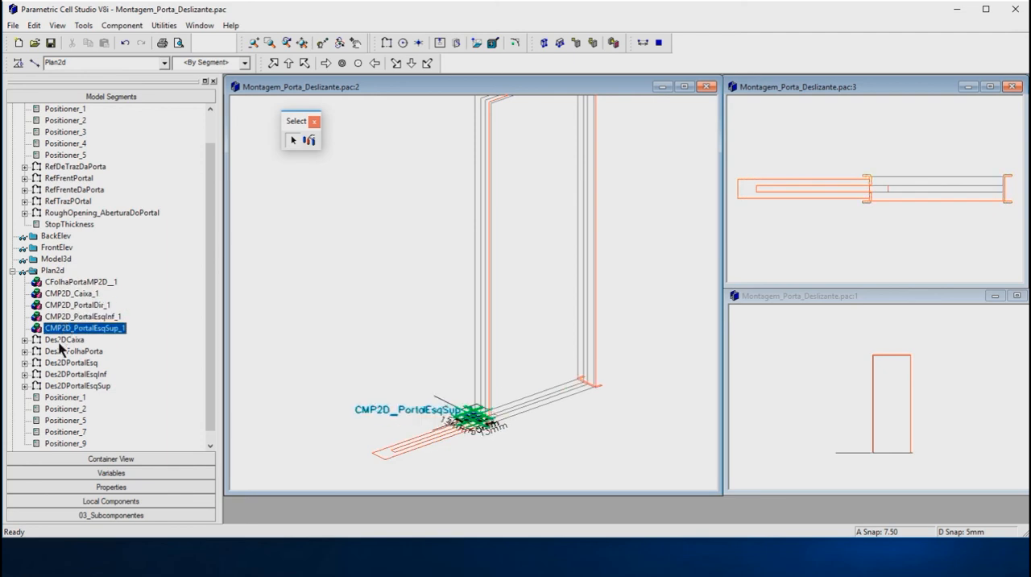
click(62, 341)
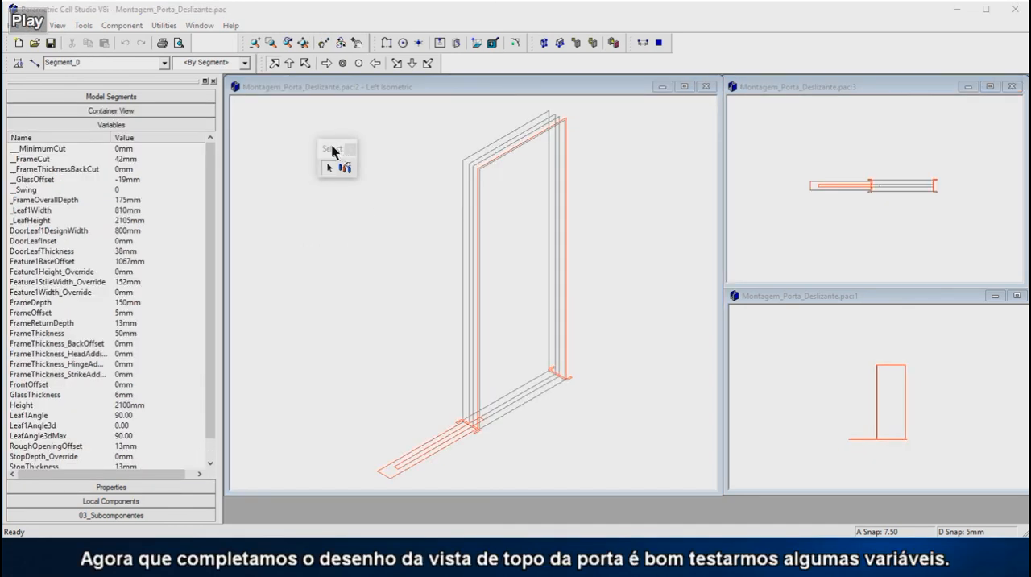
Step: Dock the floating Select toolbar and keep only the front view window open, maximized
drag(333, 149, 215, 42)
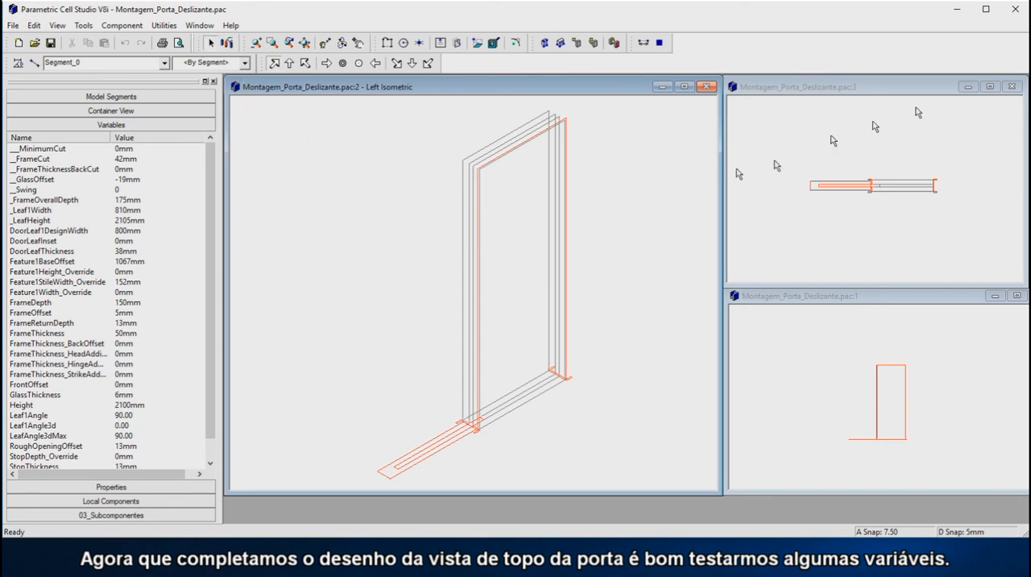
click(1013, 88)
click(1014, 88)
click(1017, 296)
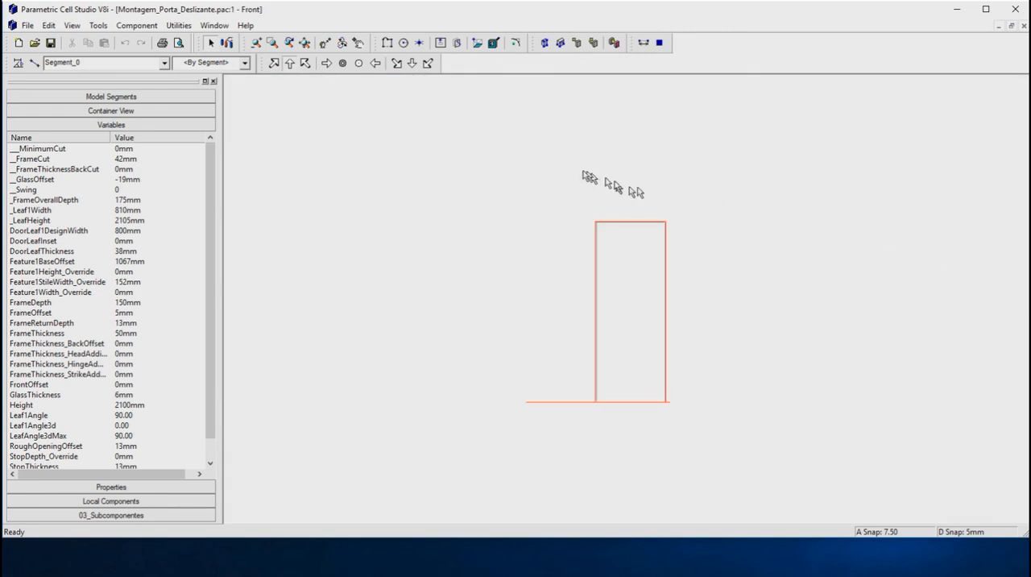
Step: Change the front view to the Left Isometric named view
right_click(553, 177)
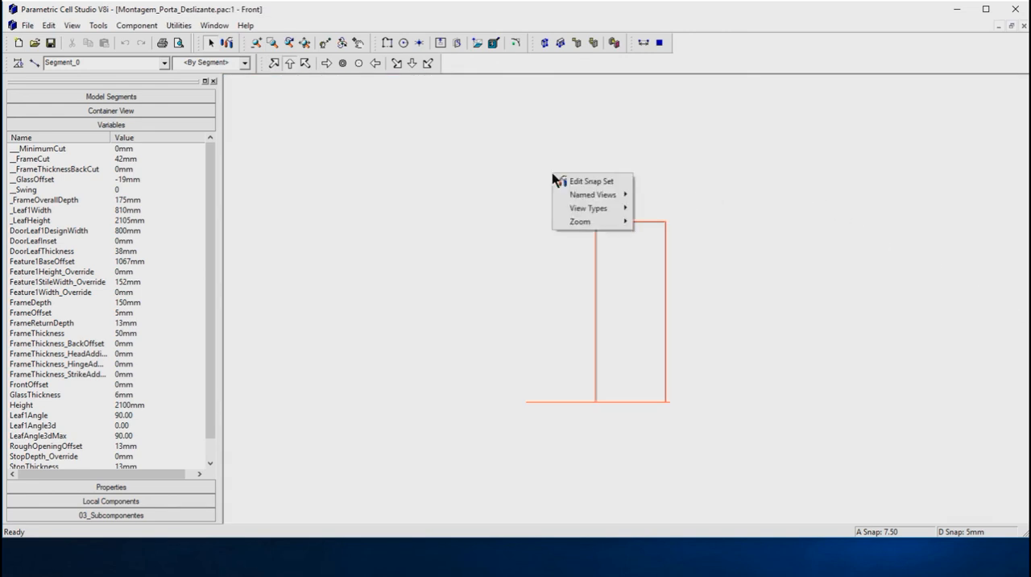
mouse_move(578, 196)
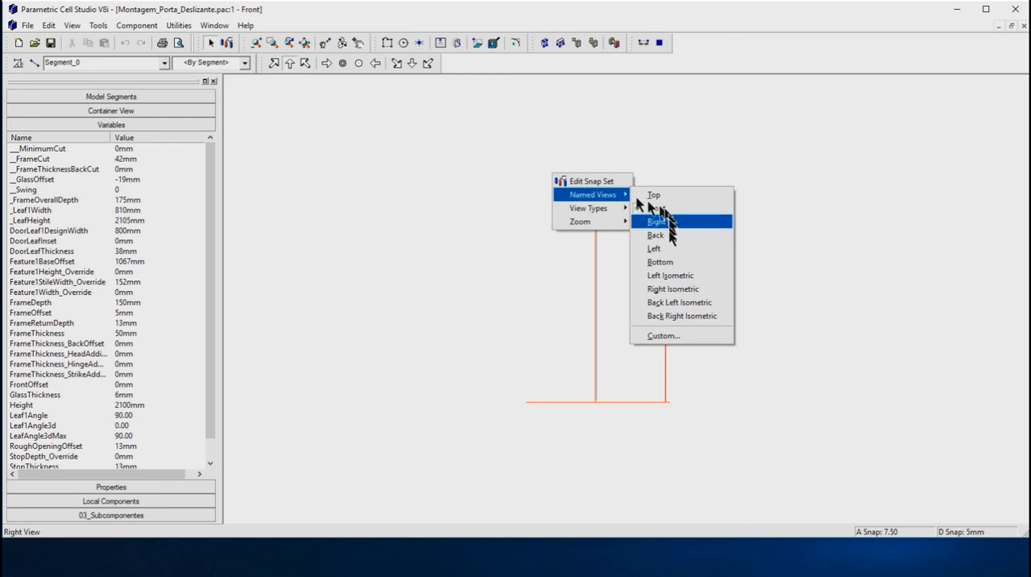
click(668, 275)
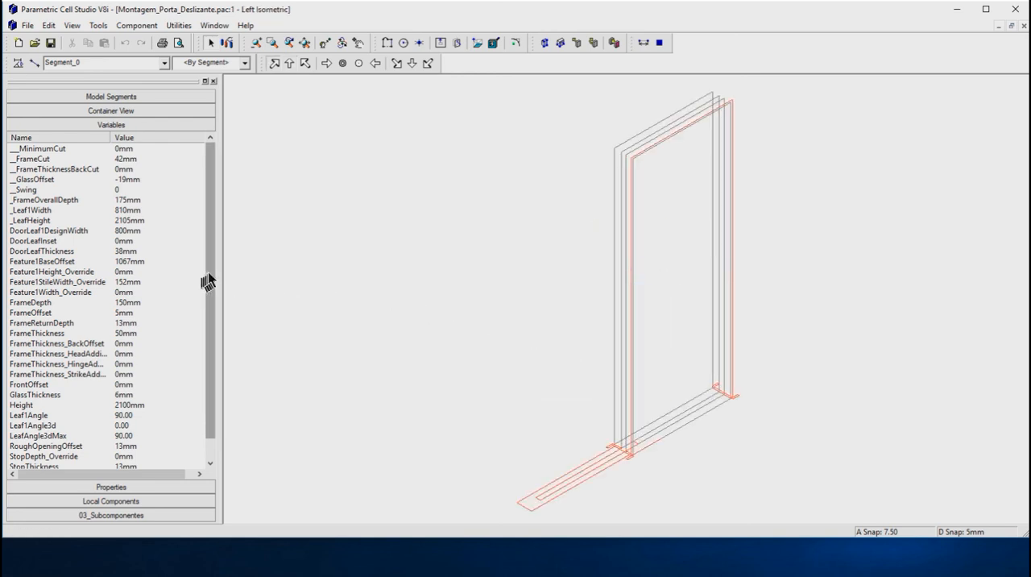
Step: Set the door's Width variable to 2000 mm to test the parametric behaviour
drag(211, 276, 211, 362)
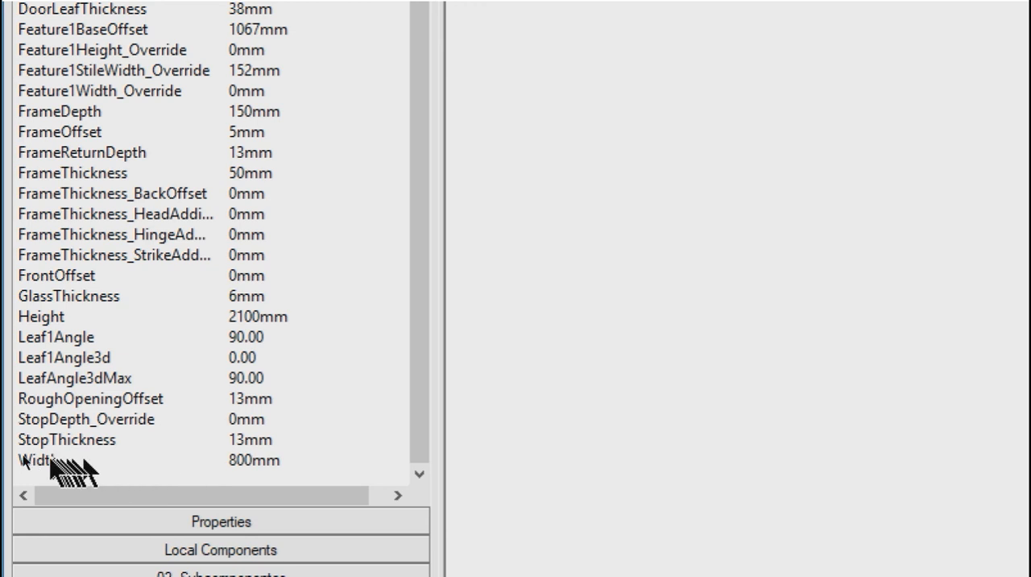
click(270, 460)
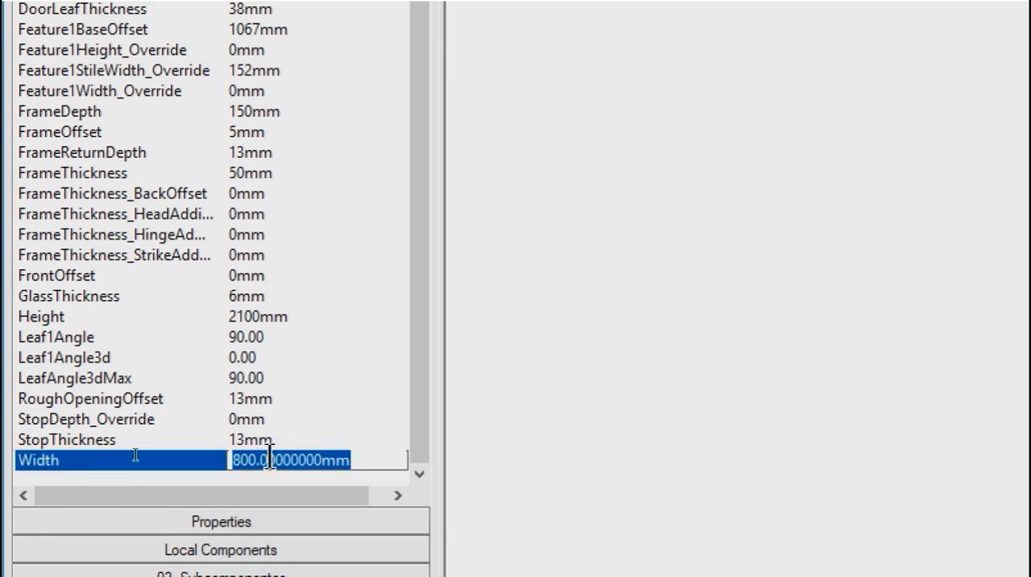
key(Return)
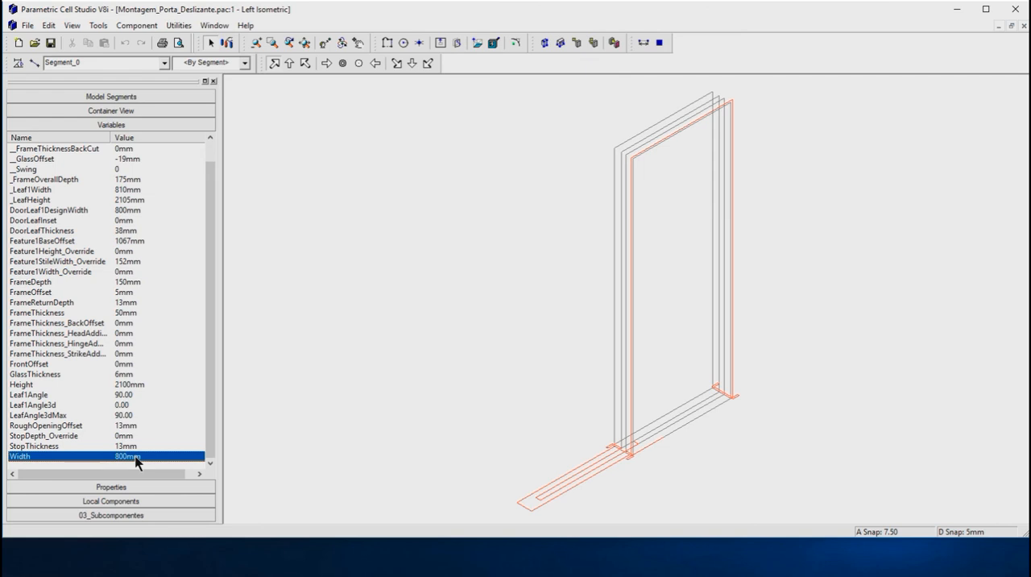
click(135, 457)
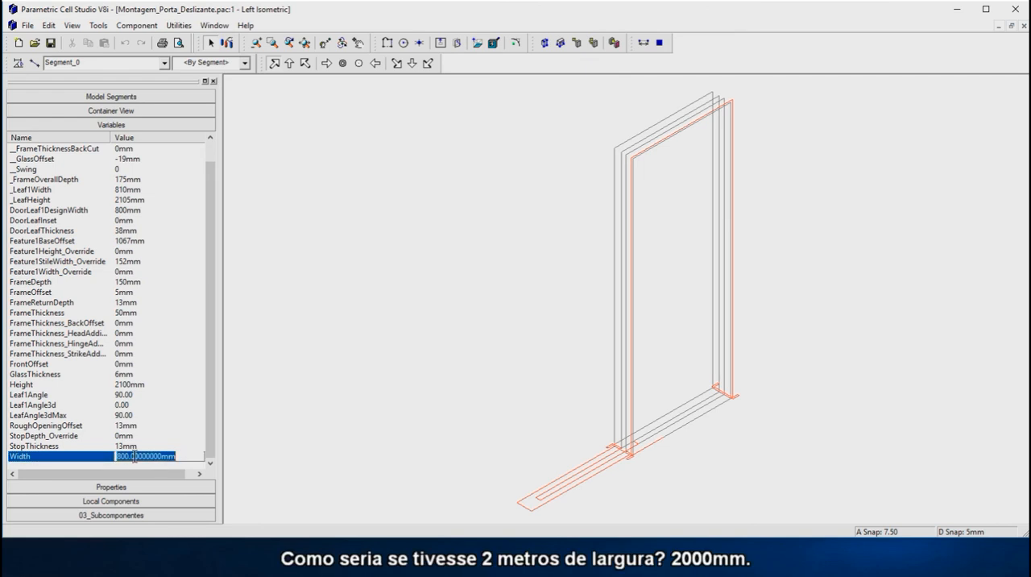
text(20)
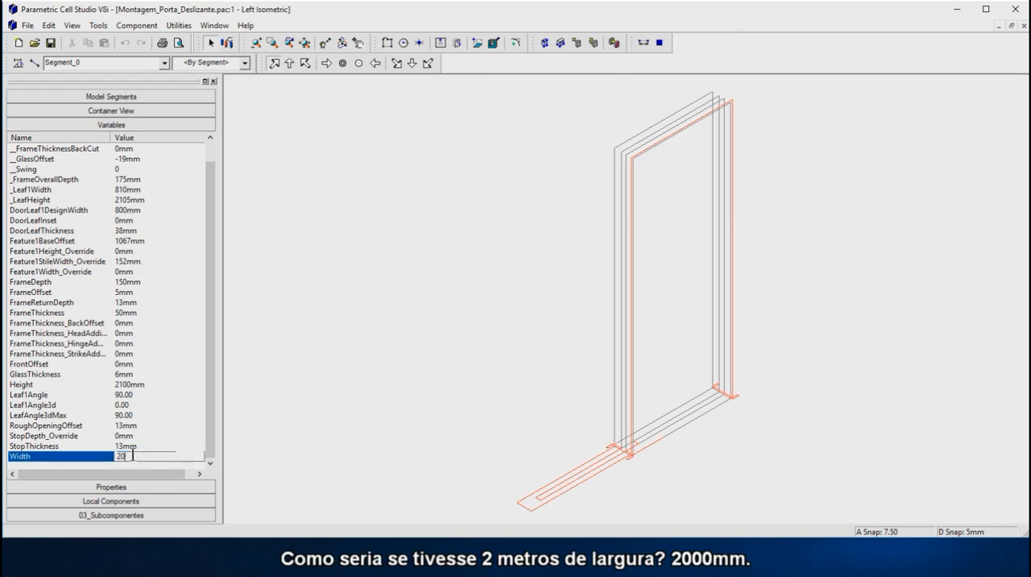
text(00)
key(Return)
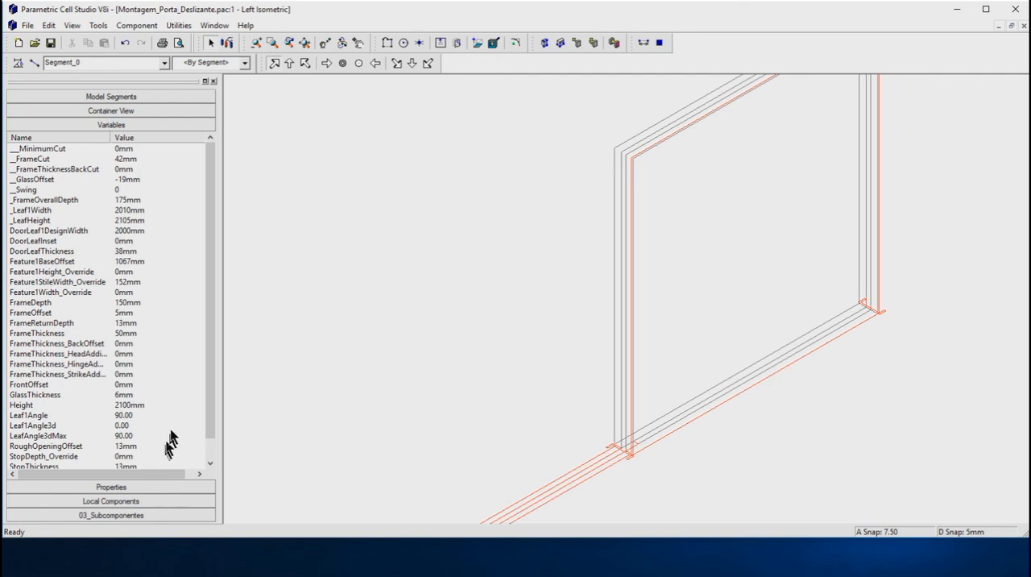
Step: Set the FrameDepth variable to 400 mm with the whole door in view
scroll(525, 357, down, 2)
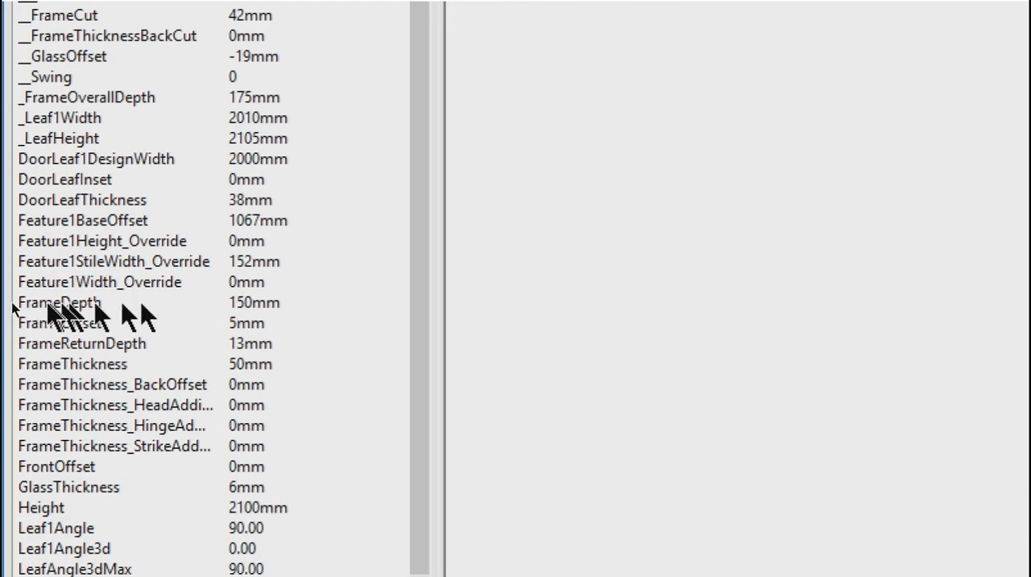
click(31, 303)
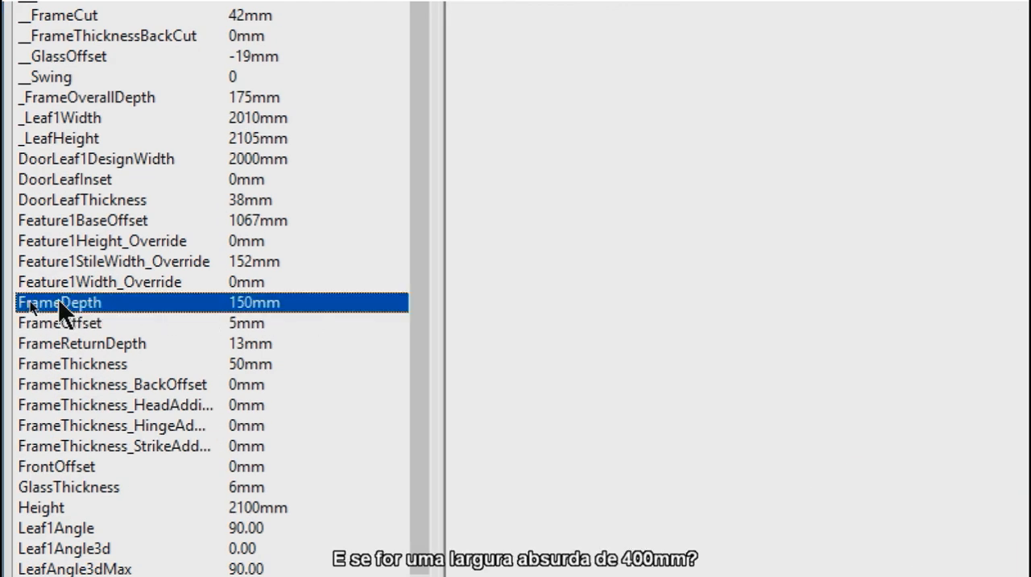
click(246, 304)
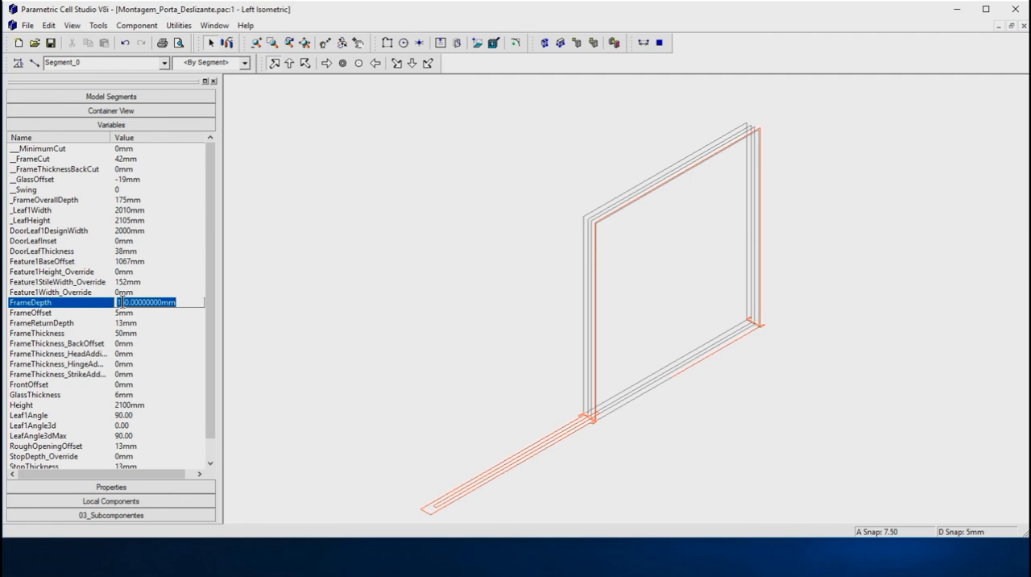
text(40)
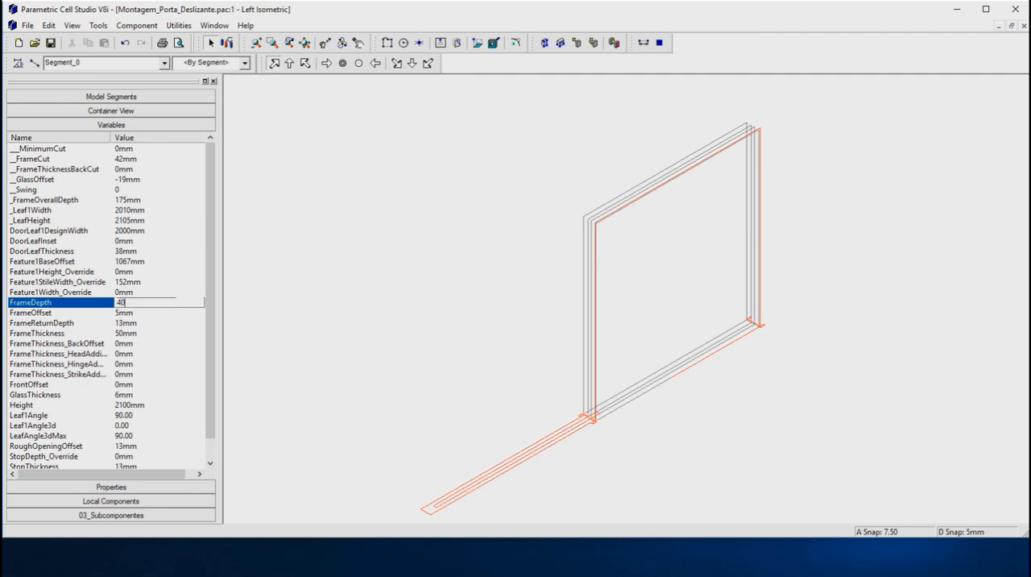
key(Return)
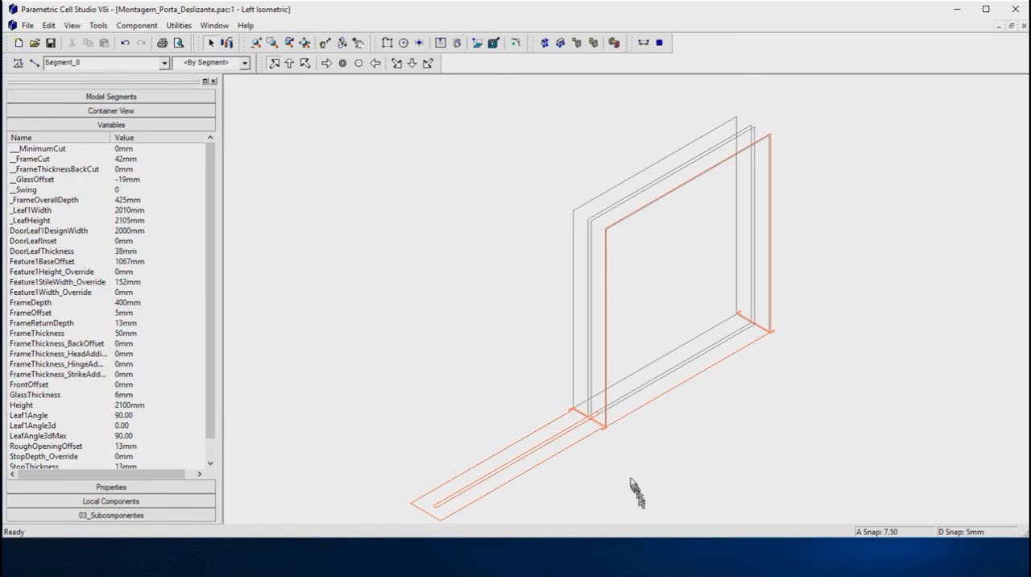
Step: Set the RoughOpeningOffset variable to 40 mm to test its effect on the frame profile
scroll(605, 455, up, 3)
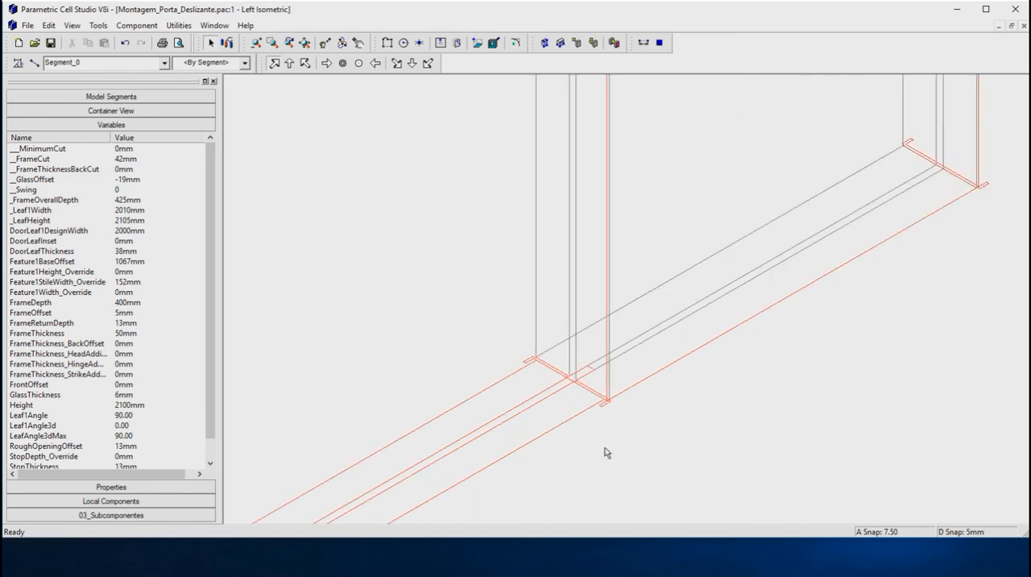
scroll(605, 449, up, 3)
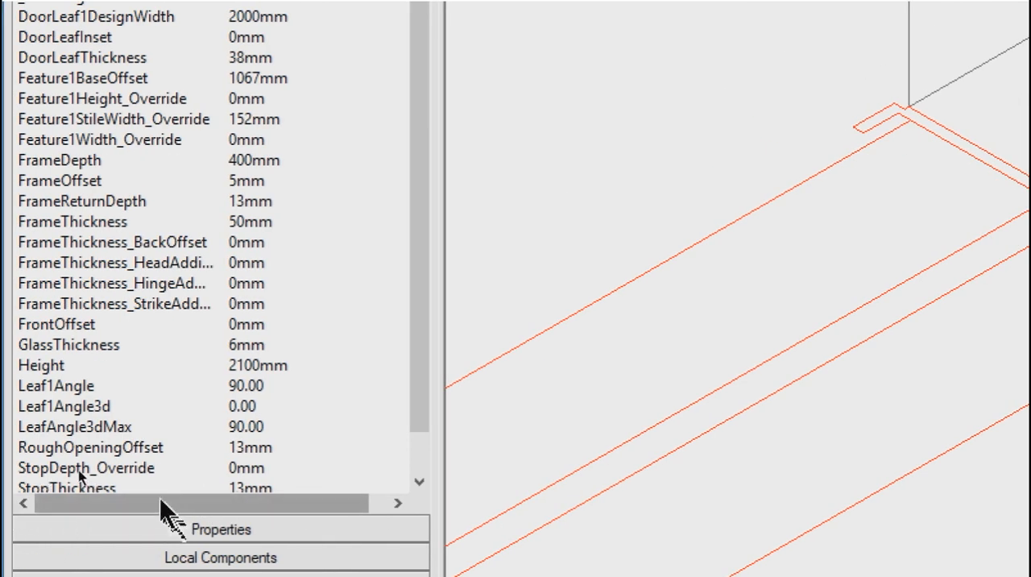
scroll(129, 474, down, 1)
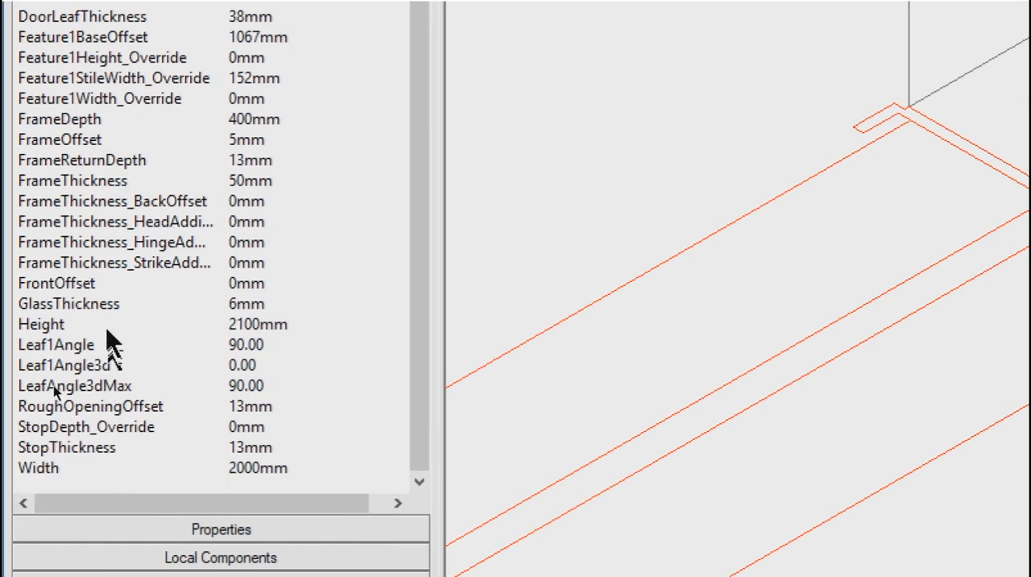
click(252, 406)
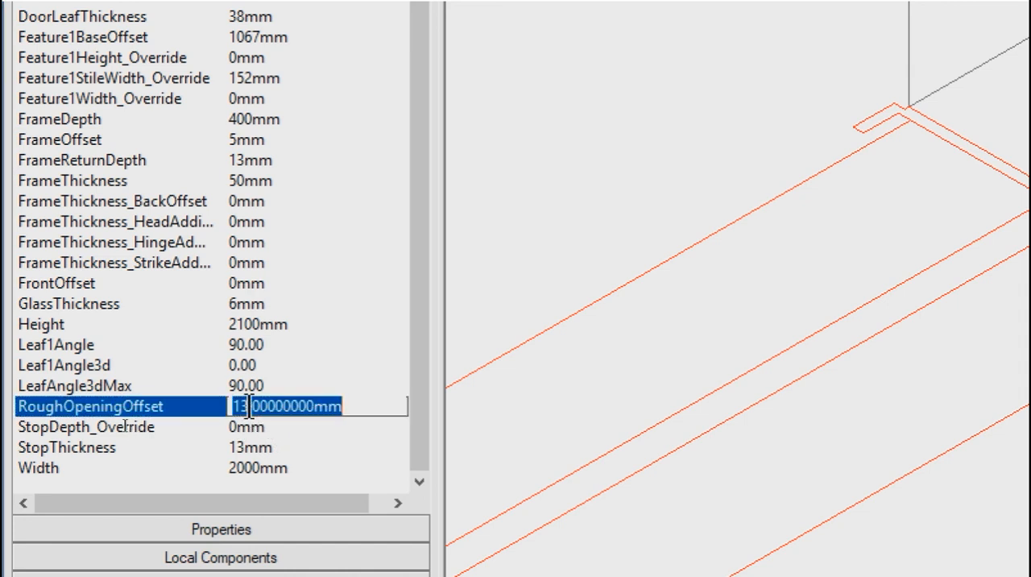
text(40)
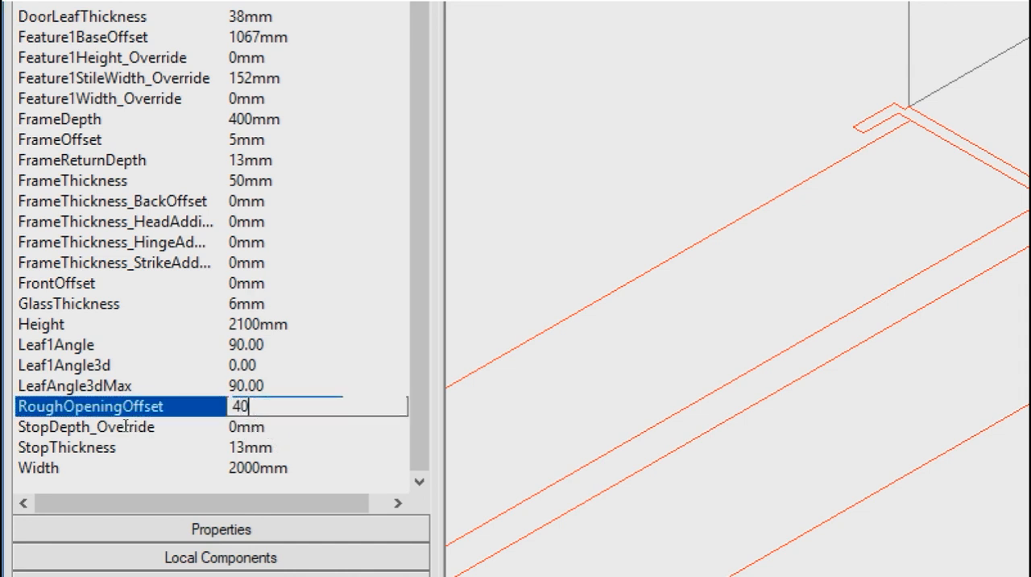
key(Return)
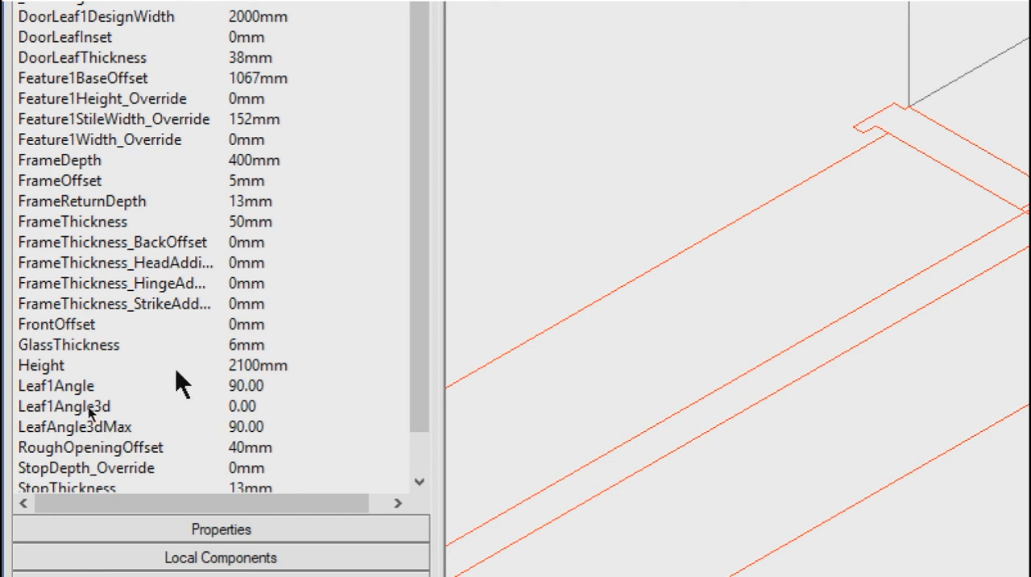
Step: Set the DoorLeafThickness variable to 80 mm and check the leaf, frame and box in the isometric view
scroll(162, 346, down, 1)
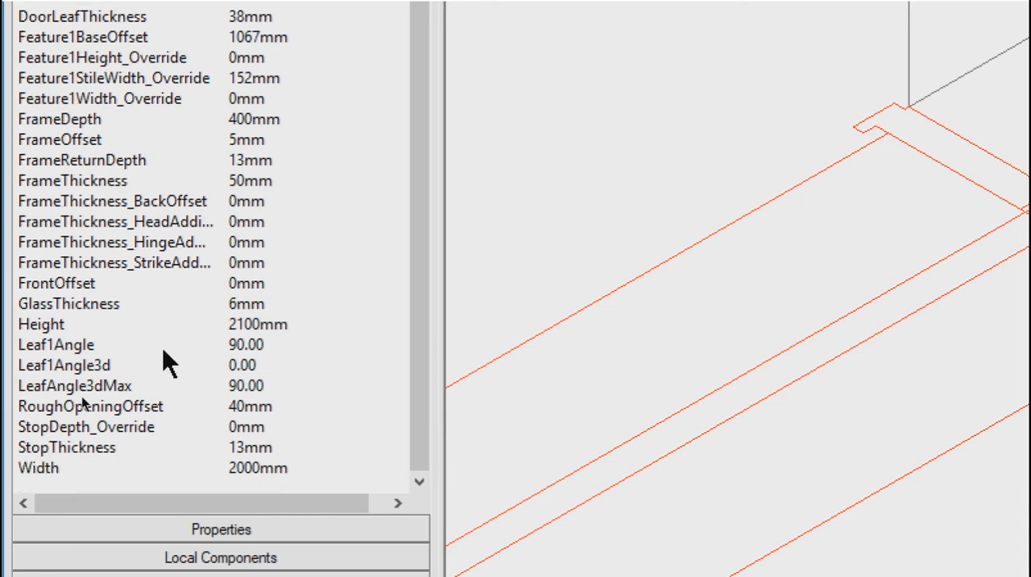
scroll(162, 348, up, 1)
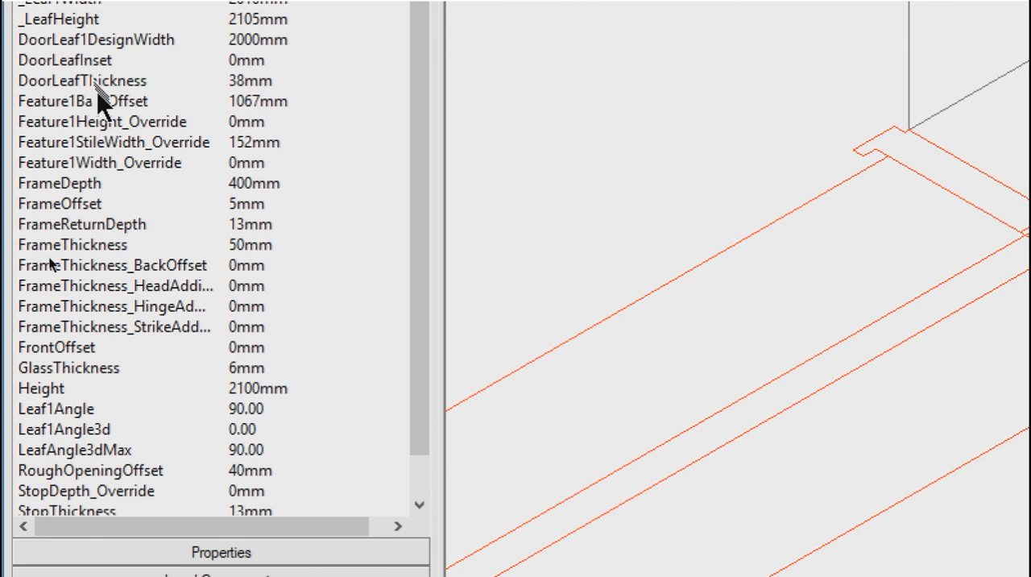
click(70, 81)
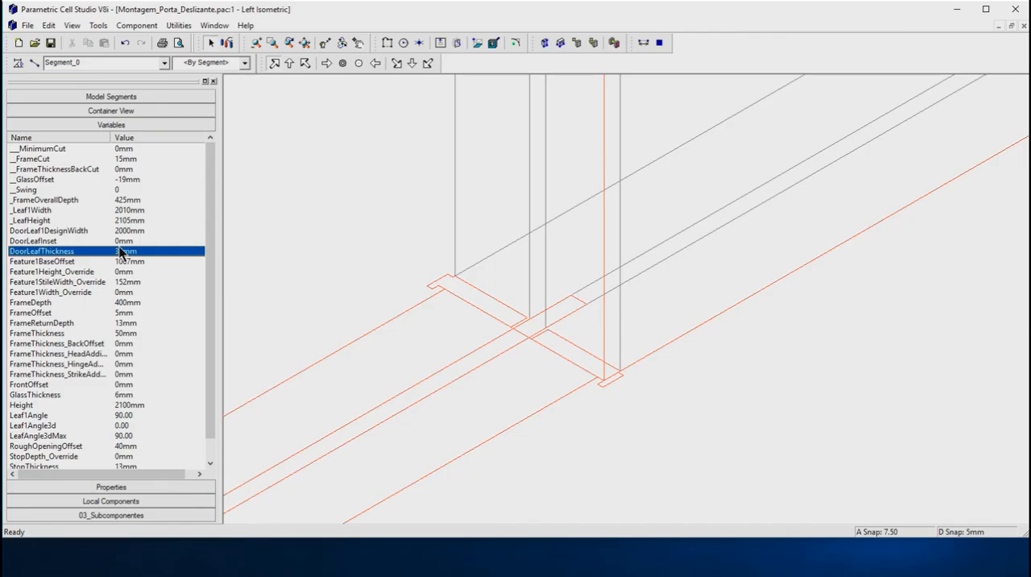
click(128, 251)
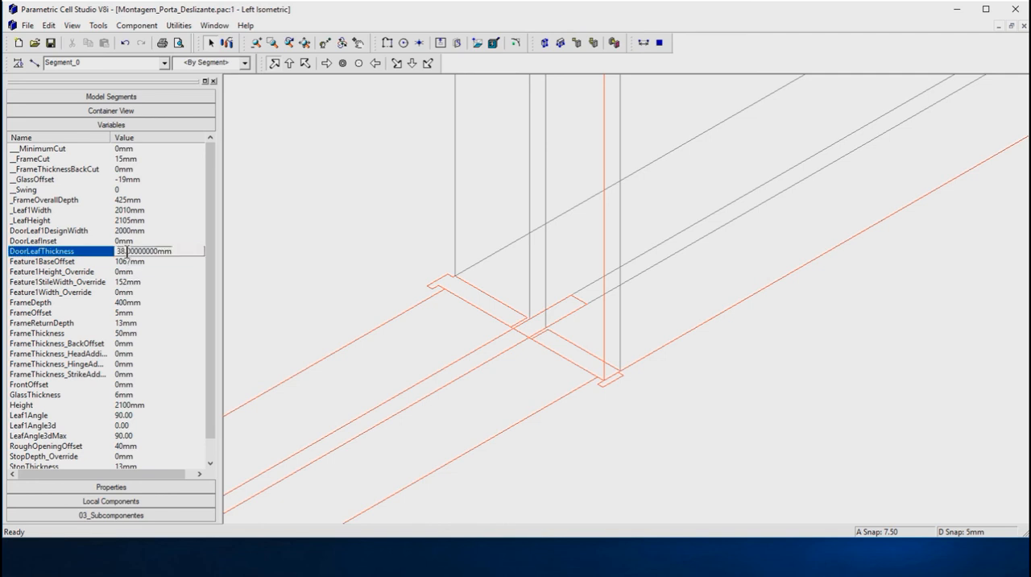
double_click(128, 251)
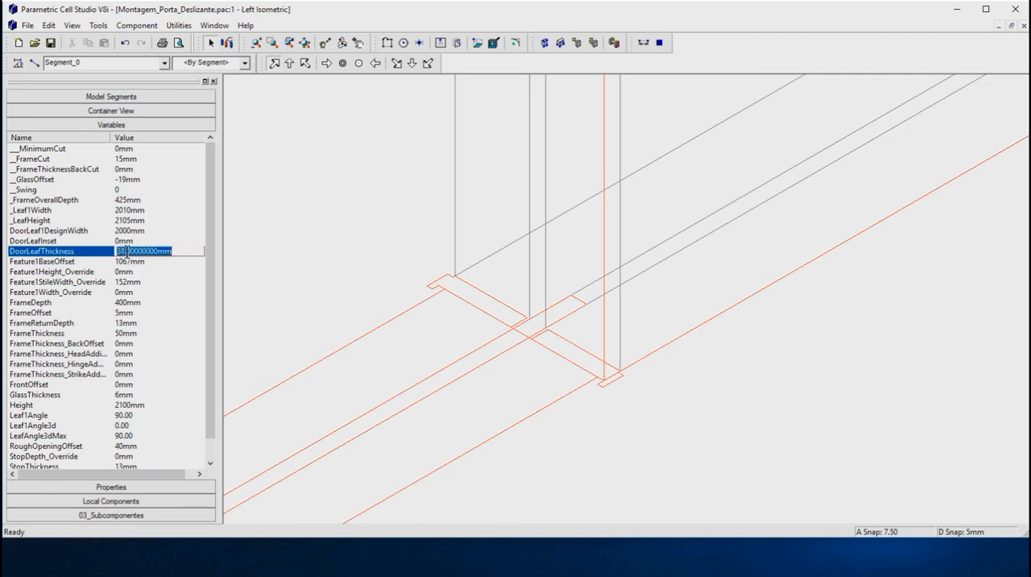
text(80)
key(Return)
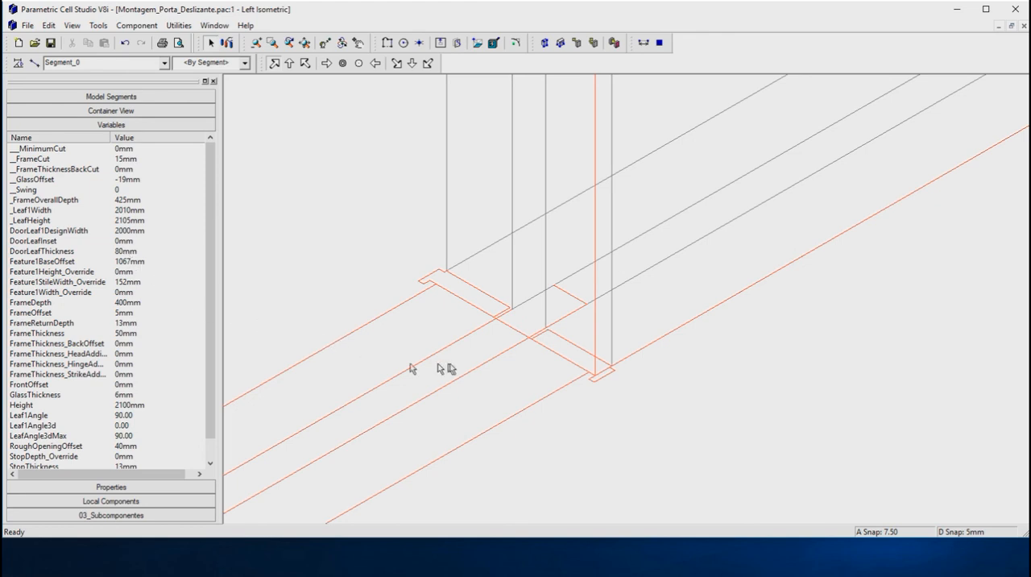
scroll(452, 363, down, 2)
scroll(451, 364, down, 3)
scroll(403, 385, up, 1)
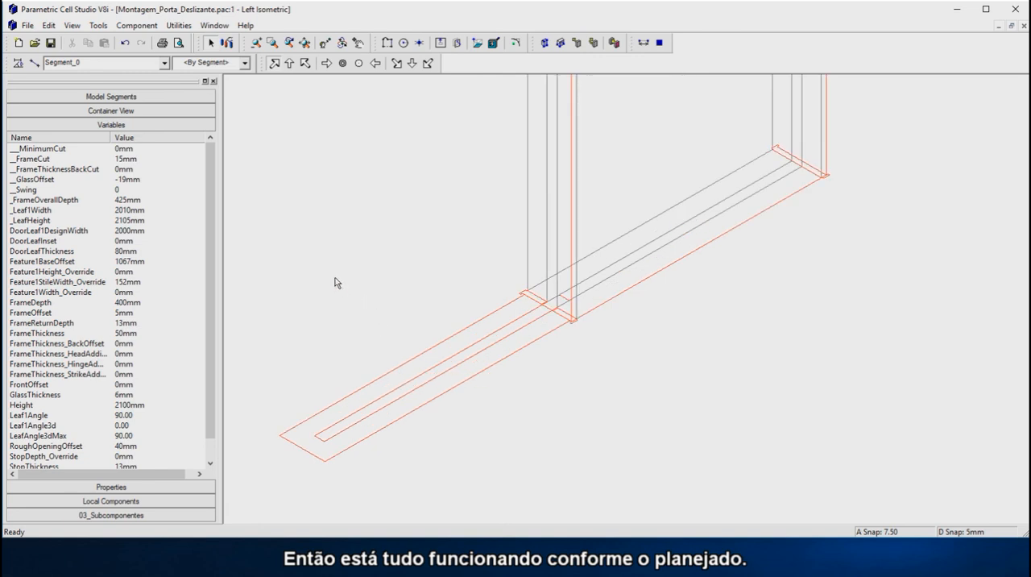
scroll(425, 454, down, 1)
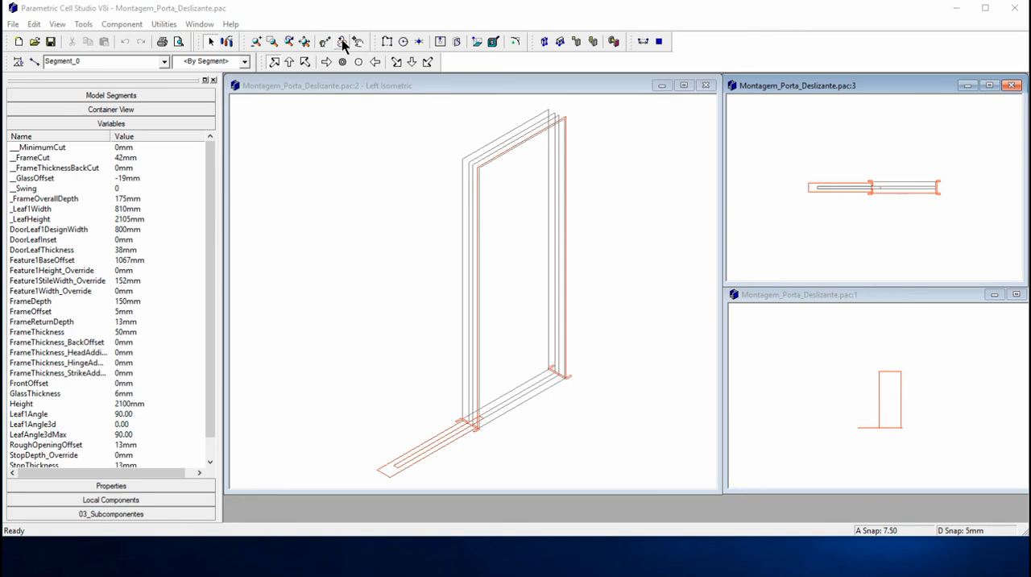
Step: Orbit the Left Isometric view to examine the door assembly from other angles
click(342, 42)
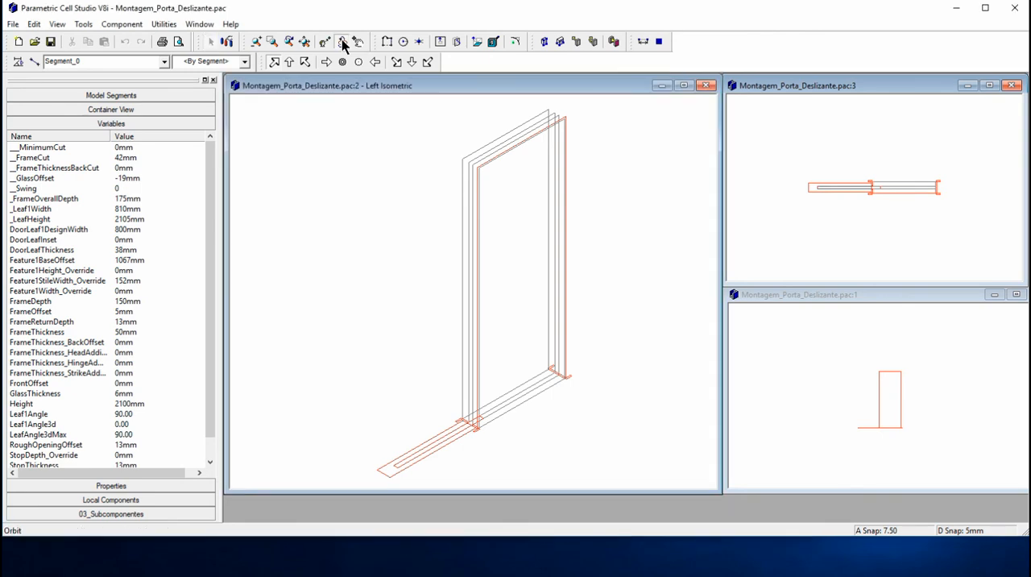
drag(522, 307, 382, 335)
drag(523, 377, 681, 372)
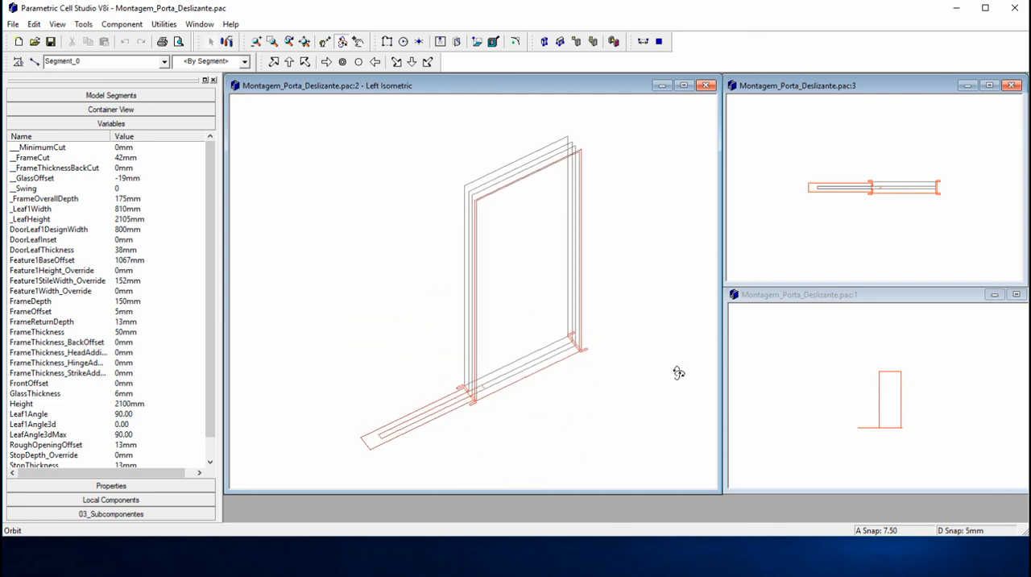